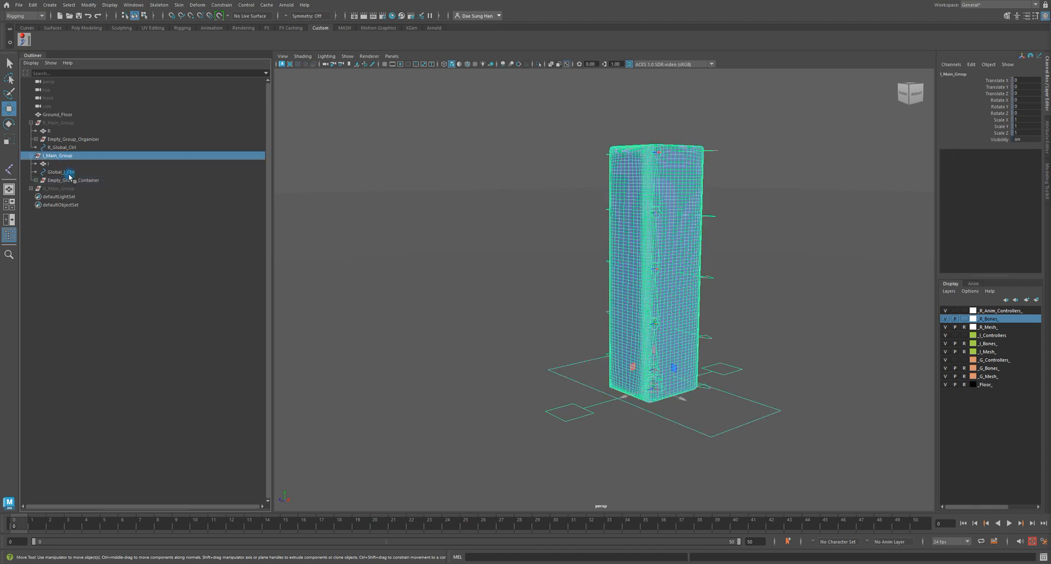
Reorder the hierarchy inside I_Main_Group so that Empty_Group_Container sits directly above Global_I_Ctrl.
{"action": "left_click", "coordinate": [62, 156], "text": "ctrl"}
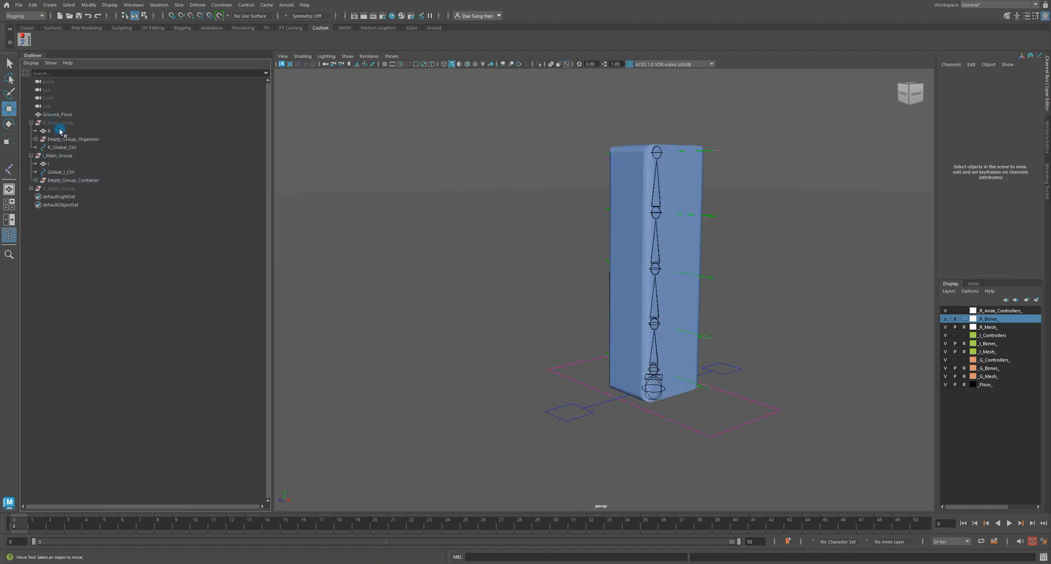
{"action": "middle_click_drag", "start_coordinate": [50, 126], "coordinate": [73, 148]}
{"action": "left_click", "coordinate": [70, 181]}
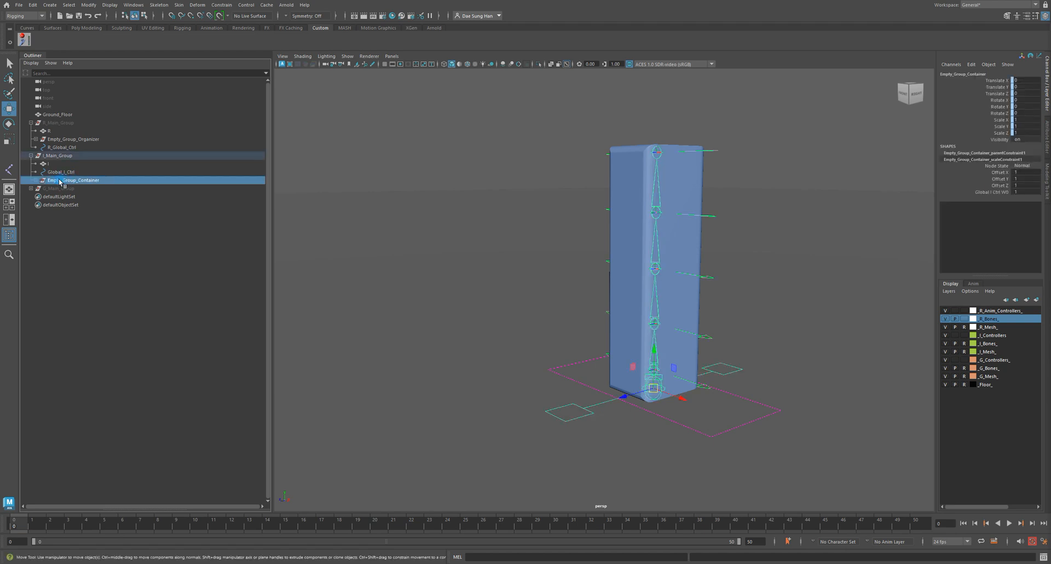
{"action": "mouse_move", "coordinate": [54, 181]}
{"action": "middle_mouse_down"}
{"action": "mouse_move", "coordinate": [49, 170]}
{"action": "mouse_move", "coordinate": [85, 171]}
{"action": "middle_mouse_up"}
{"action": "middle_click_drag", "start_coordinate": [86, 170], "coordinate": [86, 171]}
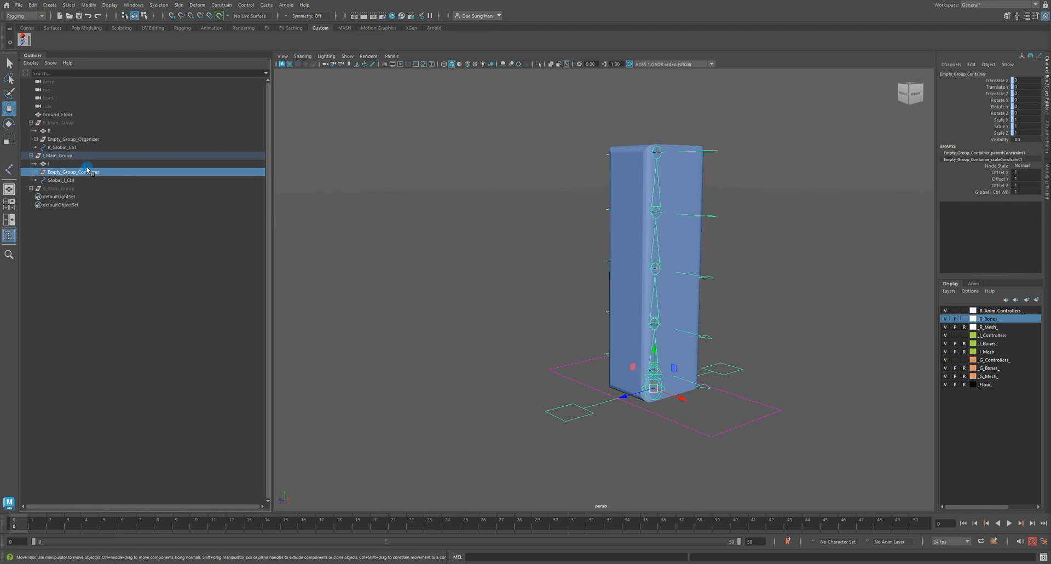
{"action": "left_click", "coordinate": [93, 248]}
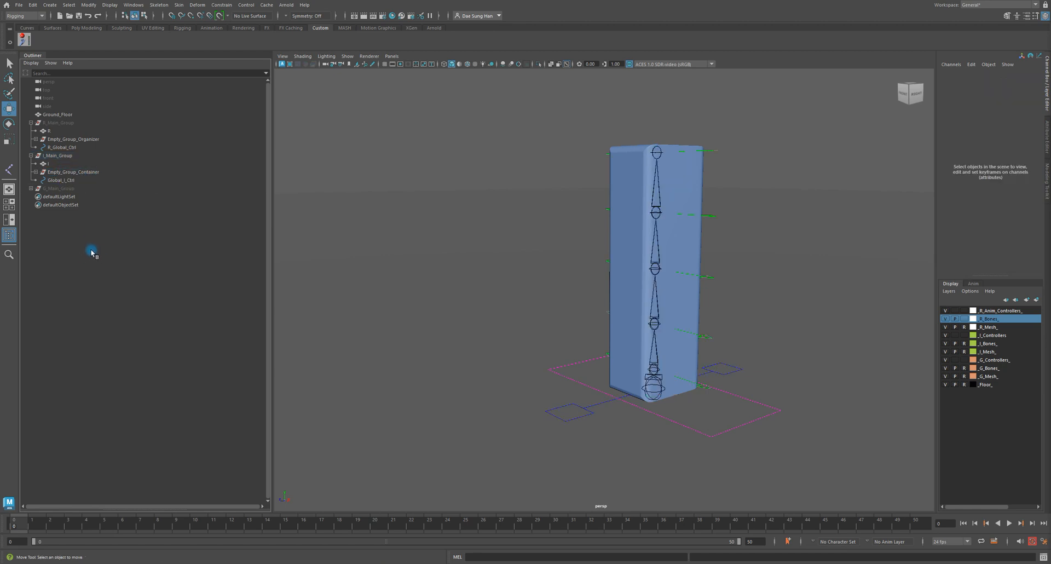
Expand Empty_Group_Container and examine its root joint, COG control, parent constraint and scale constraint.
{"action": "middle_click_drag", "start_coordinate": [54, 133], "coordinate": [45, 165]}
{"action": "middle_click_drag", "start_coordinate": [41, 167], "coordinate": [68, 174]}
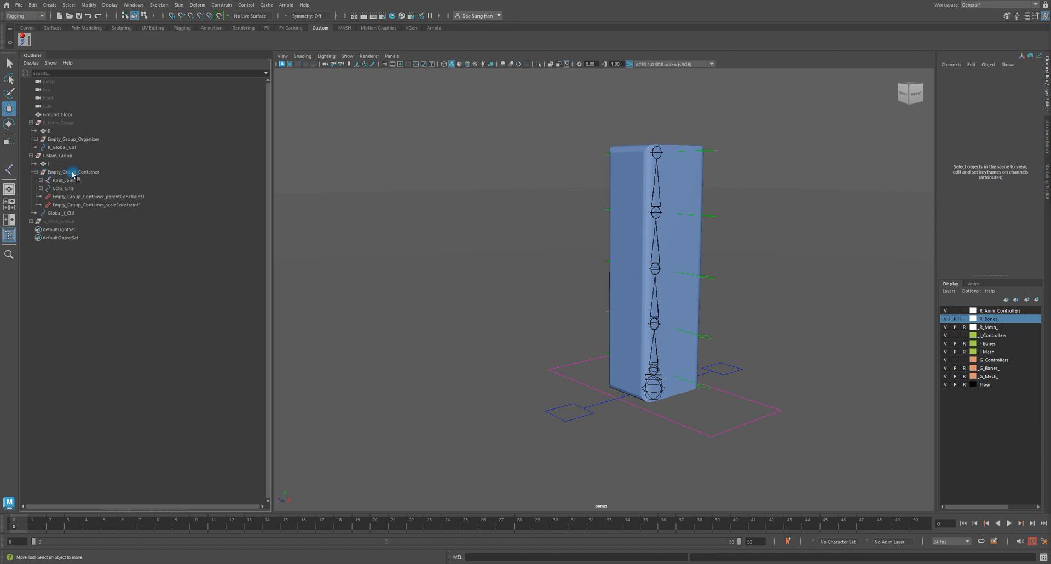
{"action": "left_click", "coordinate": [59, 181]}
{"action": "left_click", "coordinate": [61, 189]}
{"action": "left_click", "coordinate": [64, 197]}
{"action": "left_click", "coordinate": [64, 205]}
{"action": "left_click", "coordinate": [35, 172]}
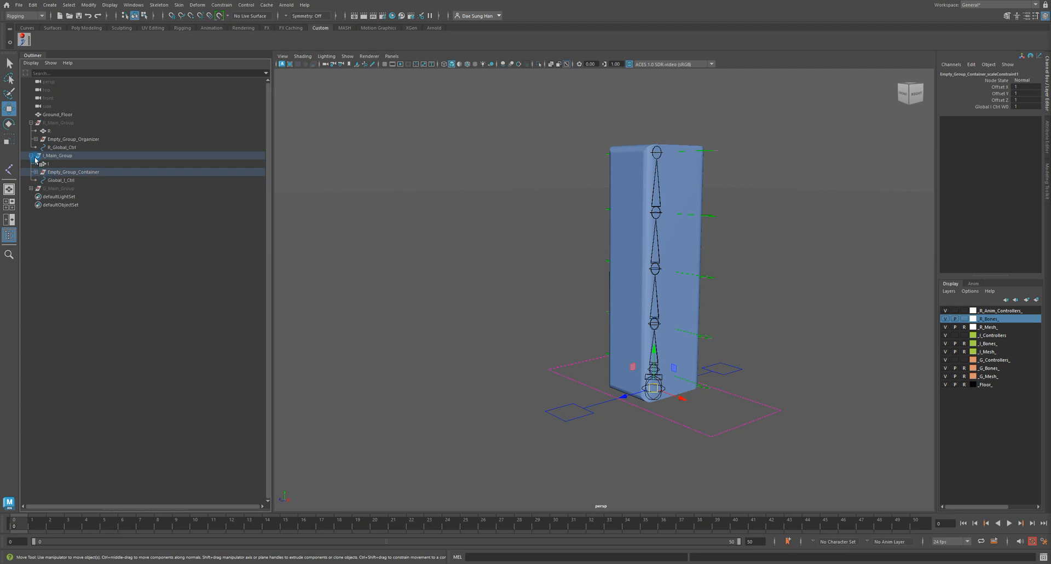
Collapse the I_Main_Group and R_Main_Group hierarchies and select I_Main_Group.
{"action": "left_click", "coordinate": [31, 157]}
{"action": "left_click", "coordinate": [61, 156]}
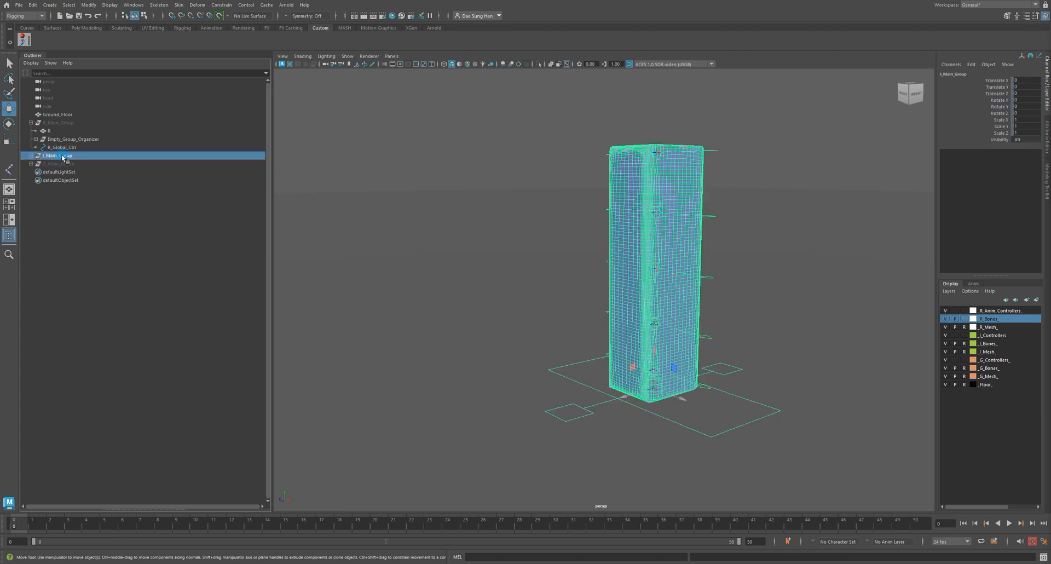
{"action": "left_click", "coordinate": [65, 213]}
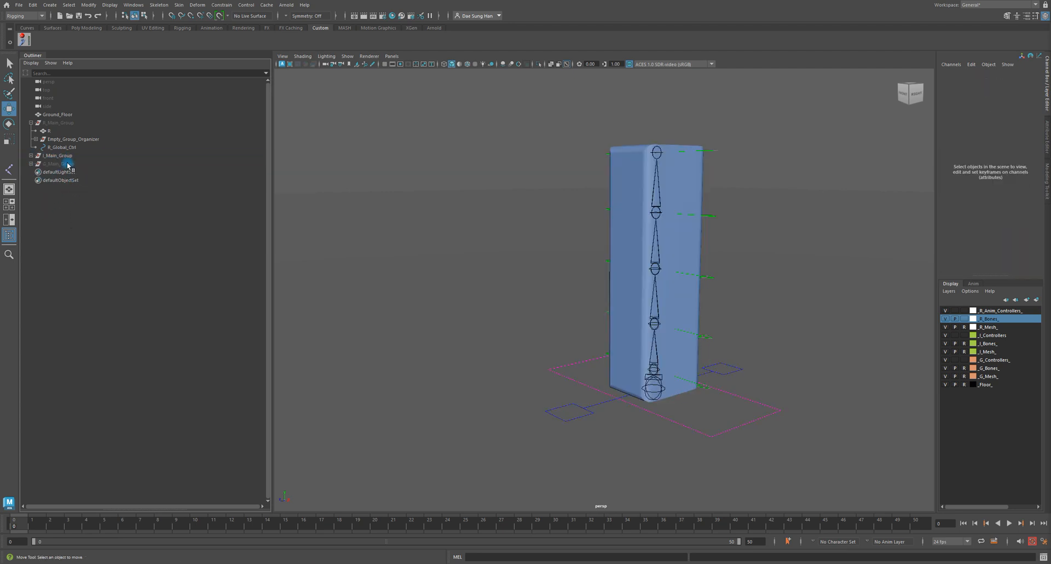
{"action": "left_click", "coordinate": [31, 122]}
{"action": "left_click", "coordinate": [63, 132]}
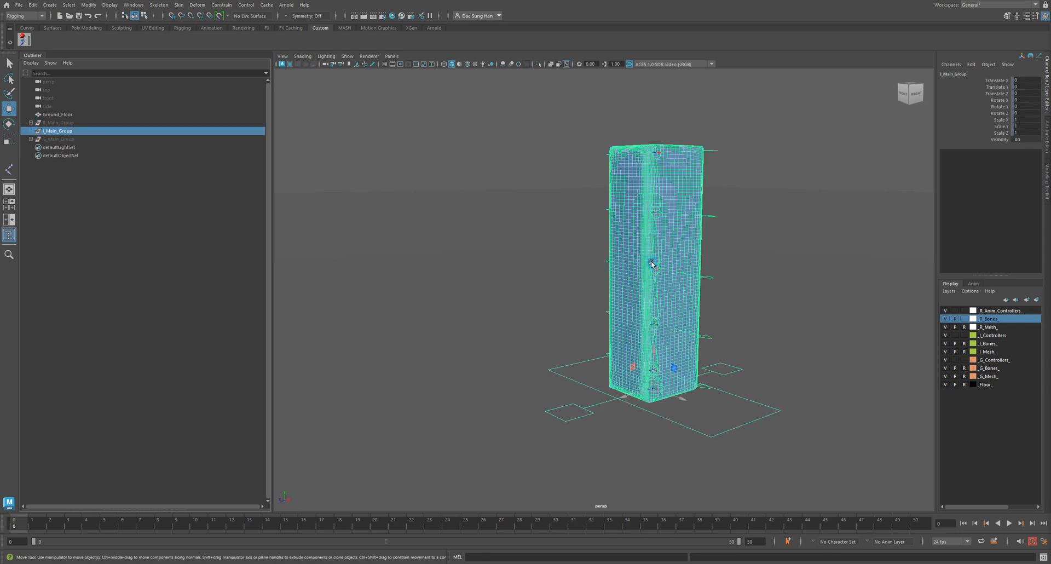
Try moving the topmost double-sided controller upward to test the column rig, and undo the move.
{"action": "left_click_drag", "start_coordinate": [649, 262], "coordinate": [701, 275], "text": "alt"}
{"action": "key", "text": "f"}
{"action": "right_click_drag", "start_coordinate": [685, 265], "coordinate": [560, 279], "text": "alt"}
{"action": "middle_click_drag", "start_coordinate": [561, 280], "coordinate": [474, 223], "text": "alt"}
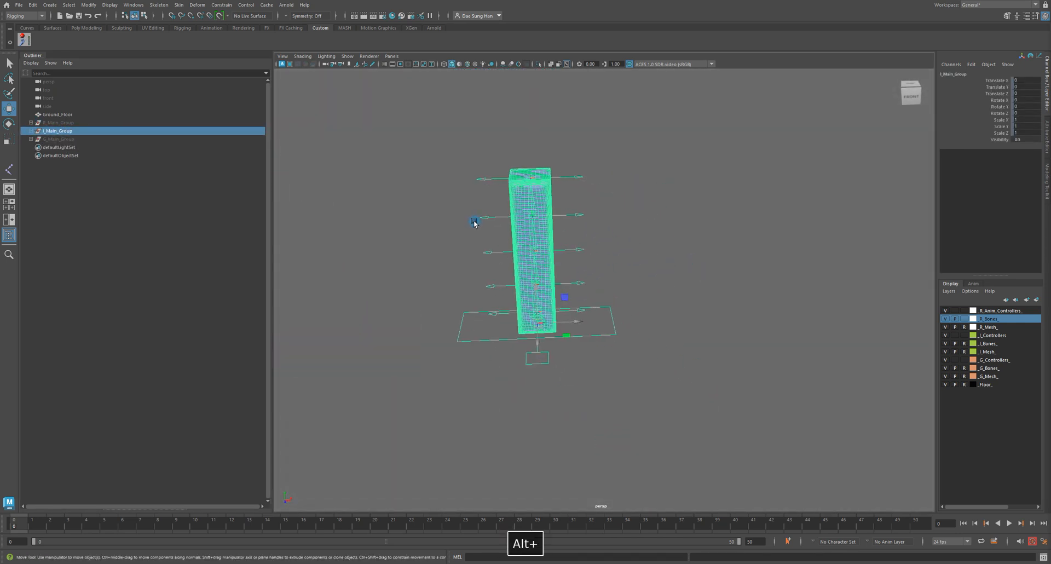
{"action": "right_click_drag", "start_coordinate": [474, 223], "coordinate": [544, 213], "text": "alt"}
{"action": "middle_click_drag", "start_coordinate": [544, 86], "coordinate": [607, 143], "text": "alt"}
{"action": "left_click", "coordinate": [609, 131]}
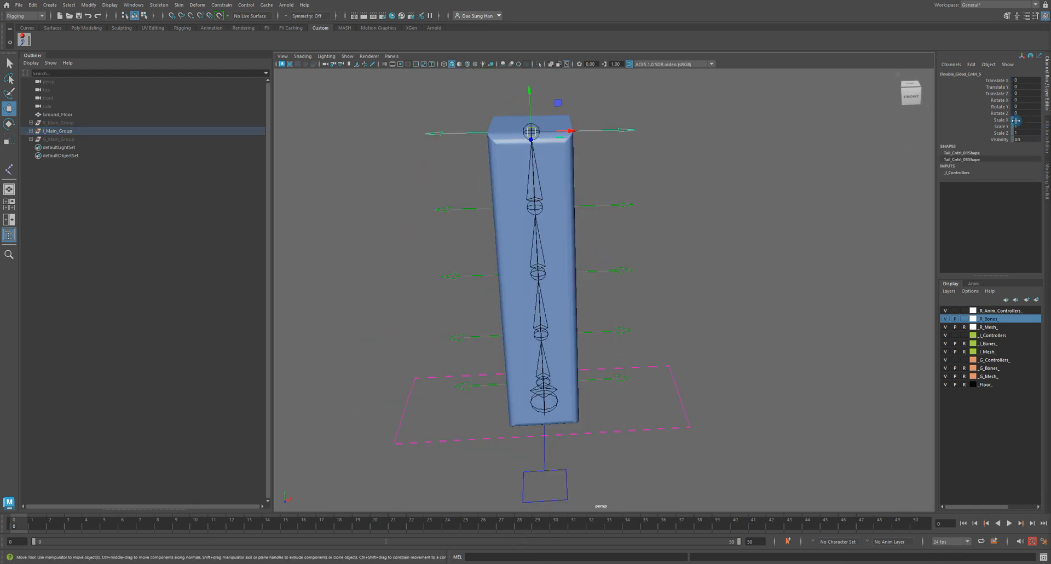
{"action": "left_click", "coordinate": [612, 276]}
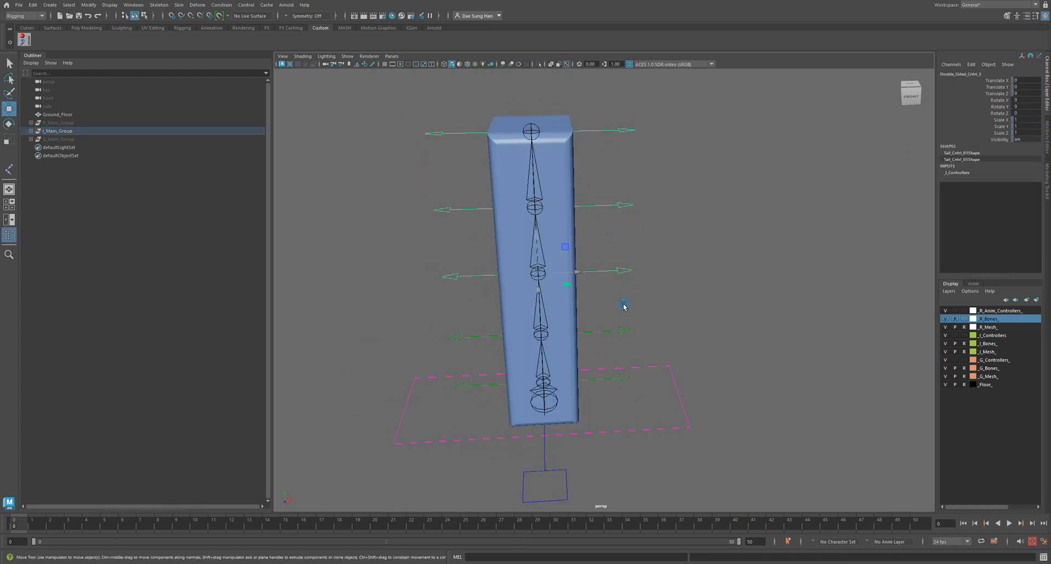
{"action": "left_click", "coordinate": [610, 132]}
{"action": "key", "text": "w"}
{"action": "left_click_drag", "start_coordinate": [531, 96], "coordinate": [531, 82]}
{"action": "key", "text": "z"}
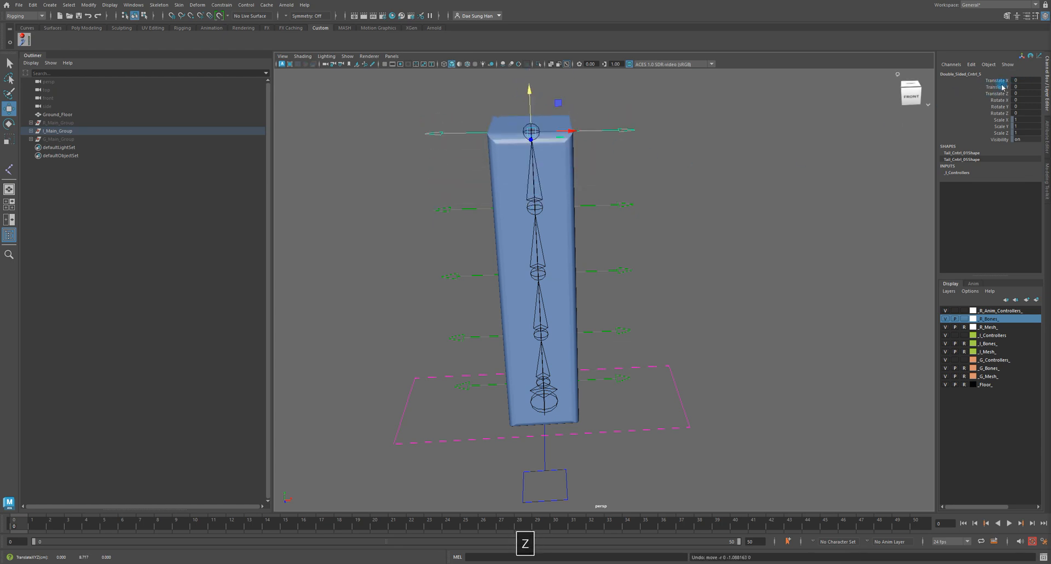
Check the channels of the lower double-sided controllers, try raising the lowest one along Y, and undo that move.
{"action": "left_click_drag", "start_coordinate": [616, 192], "coordinate": [665, 223]}
{"action": "left_click_drag", "start_coordinate": [608, 253], "coordinate": [654, 282]}
{"action": "left_click_drag", "start_coordinate": [611, 323], "coordinate": [660, 341]}
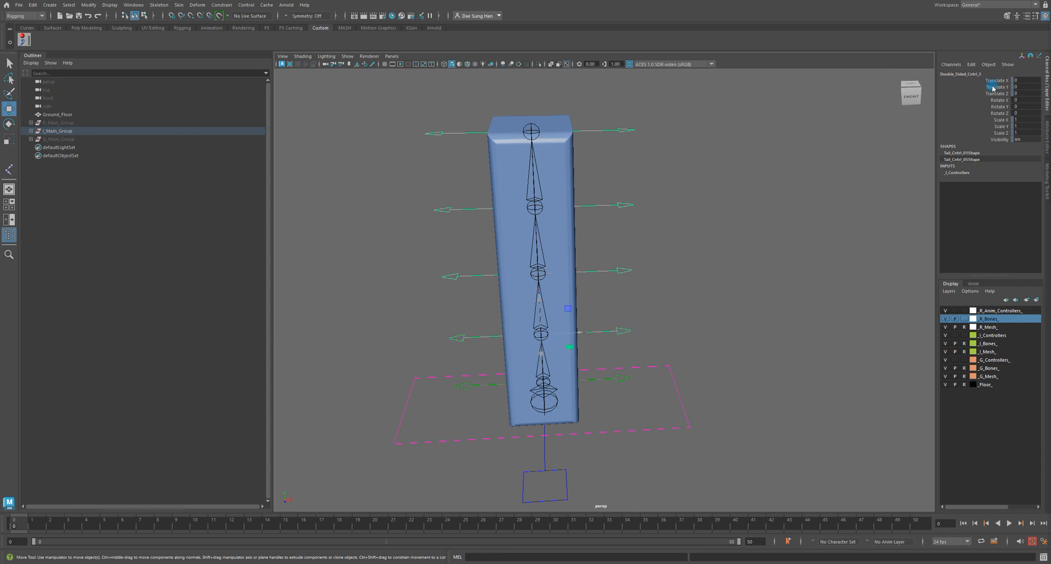
{"action": "left_click_drag", "start_coordinate": [630, 387], "coordinate": [640, 369]}
{"action": "middle_click_drag", "start_coordinate": [641, 368], "coordinate": [638, 280], "text": "alt"}
{"action": "left_click_drag", "start_coordinate": [539, 309], "coordinate": [531, 235], "text": "alt"}
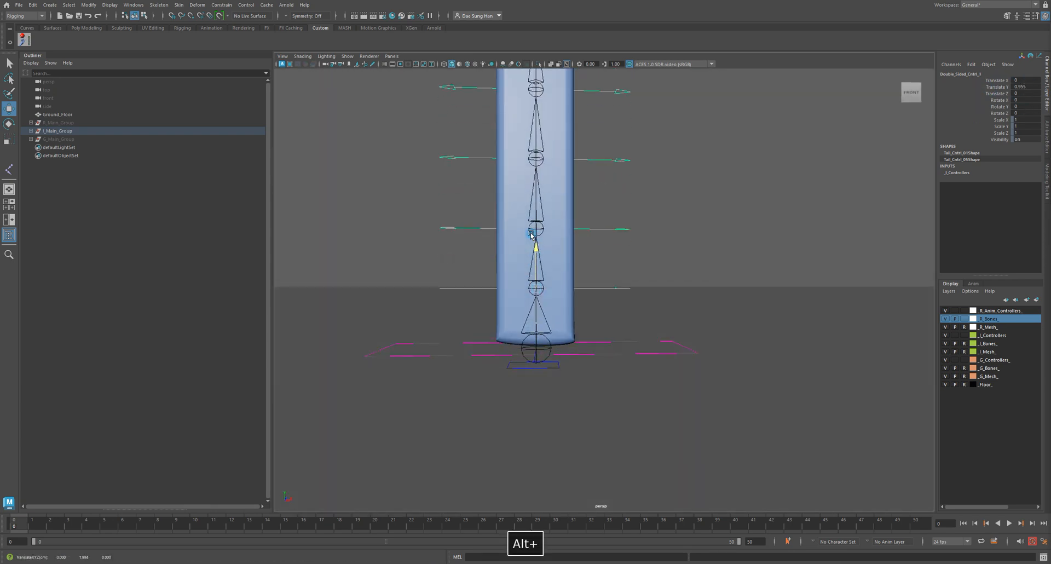
{"action": "key", "text": "z"}
{"action": "key", "text": "z"}
{"action": "key", "text": "z"}
Examine the transform channels of the COG controller and of the double-sided controllers from bottom to top.
{"action": "mouse_move", "coordinate": [607, 344]}
{"action": "left_mouse_down", "text": "alt"}
{"action": "mouse_move", "coordinate": [581, 364]}
{"action": "mouse_move", "coordinate": [598, 359]}
{"action": "left_mouse_up", "text": "alt"}
{"action": "left_click", "coordinate": [545, 412]}
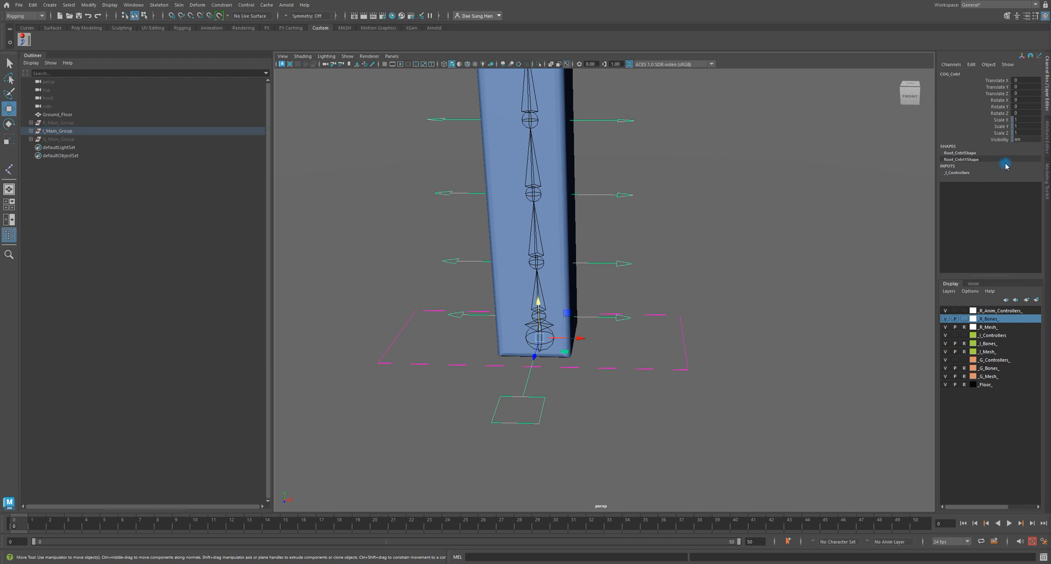
{"action": "left_click_drag", "start_coordinate": [1015, 132], "coordinate": [1004, 143]}
{"action": "left_click_drag", "start_coordinate": [662, 341], "coordinate": [618, 323], "text": "alt"}
{"action": "key", "text": "r"}
{"action": "right_click_drag", "start_coordinate": [618, 322], "coordinate": [685, 341], "text": "alt"}
{"action": "left_click_drag", "start_coordinate": [685, 340], "coordinate": [615, 315], "text": "alt"}
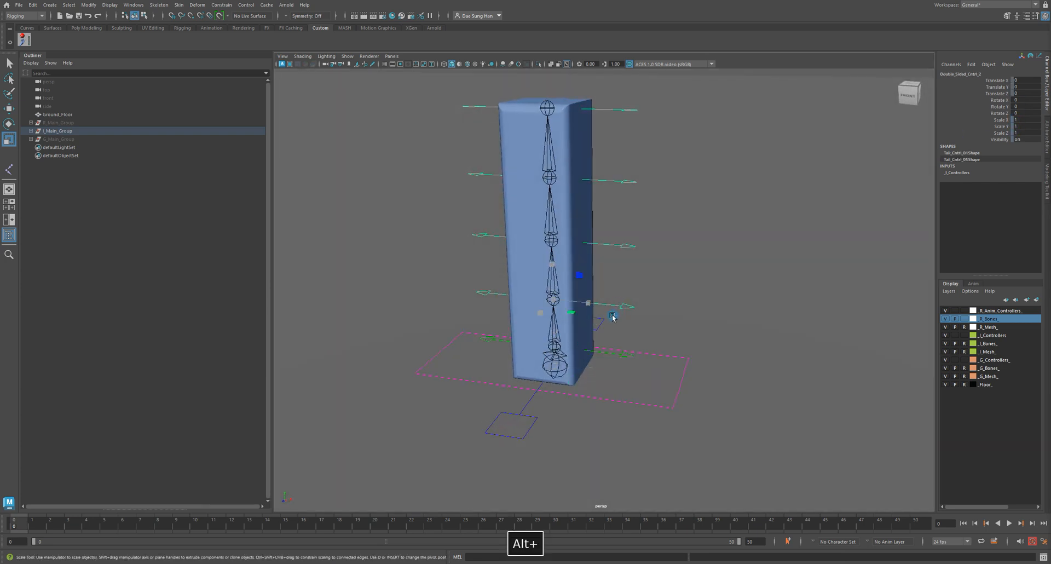
{"action": "left_click_drag", "start_coordinate": [619, 236], "coordinate": [614, 250]}
{"action": "left_click_drag", "start_coordinate": [621, 170], "coordinate": [619, 190]}
{"action": "left_click_drag", "start_coordinate": [618, 96], "coordinate": [639, 143]}
Select the Global_I_Ctrl controller and examine the attributes of its deltaMush2 output, including the envelope and scale channels.
{"action": "left_click_drag", "start_coordinate": [651, 368], "coordinate": [691, 453]}
{"action": "key", "text": "w"}
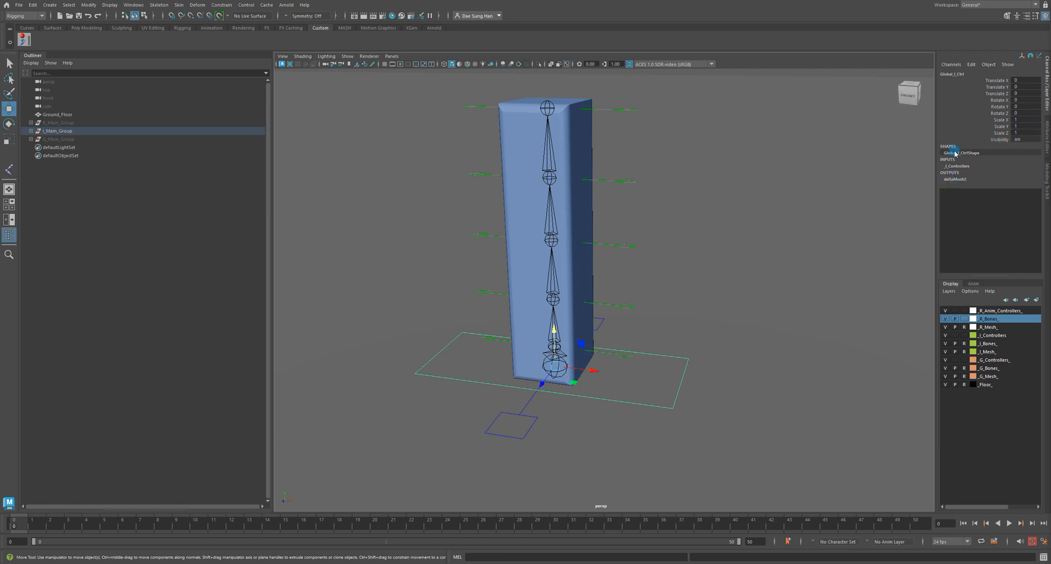
{"action": "left_click", "coordinate": [952, 179]}
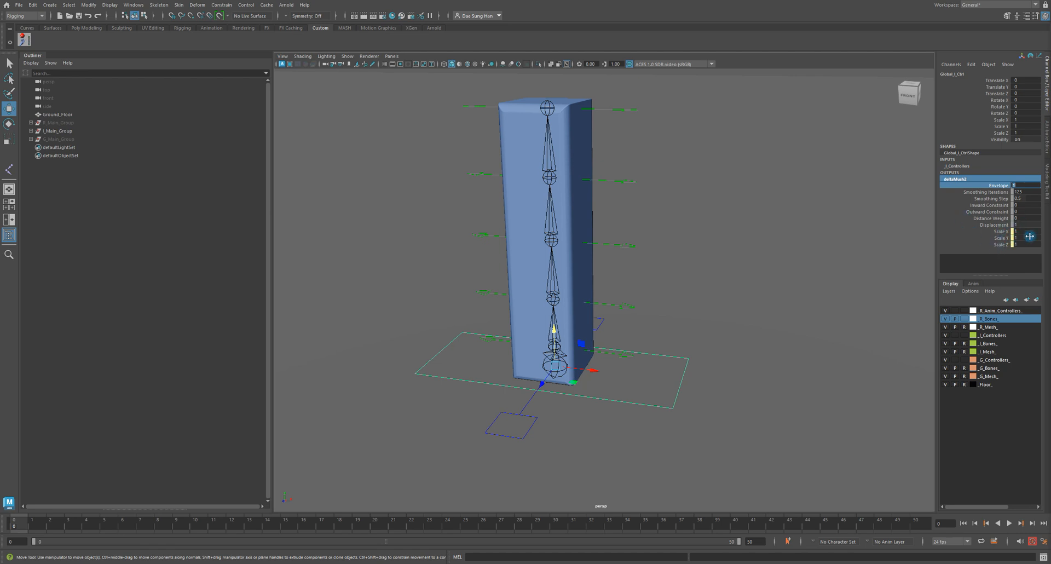
{"action": "mouse_move", "coordinate": [739, 306]}
{"action": "left_mouse_down", "text": "alt"}
{"action": "mouse_move", "coordinate": [681, 295]}
{"action": "mouse_move", "coordinate": [729, 300]}
{"action": "left_mouse_up", "text": "alt"}
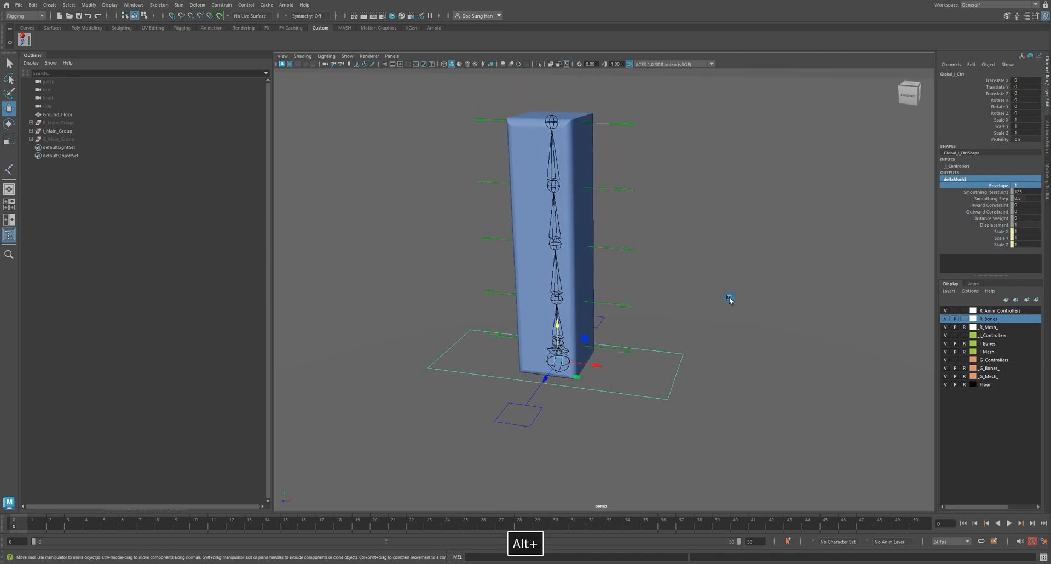
{"action": "left_click", "coordinate": [723, 303]}
{"action": "left_click_drag", "start_coordinate": [638, 370], "coordinate": [664, 410]}
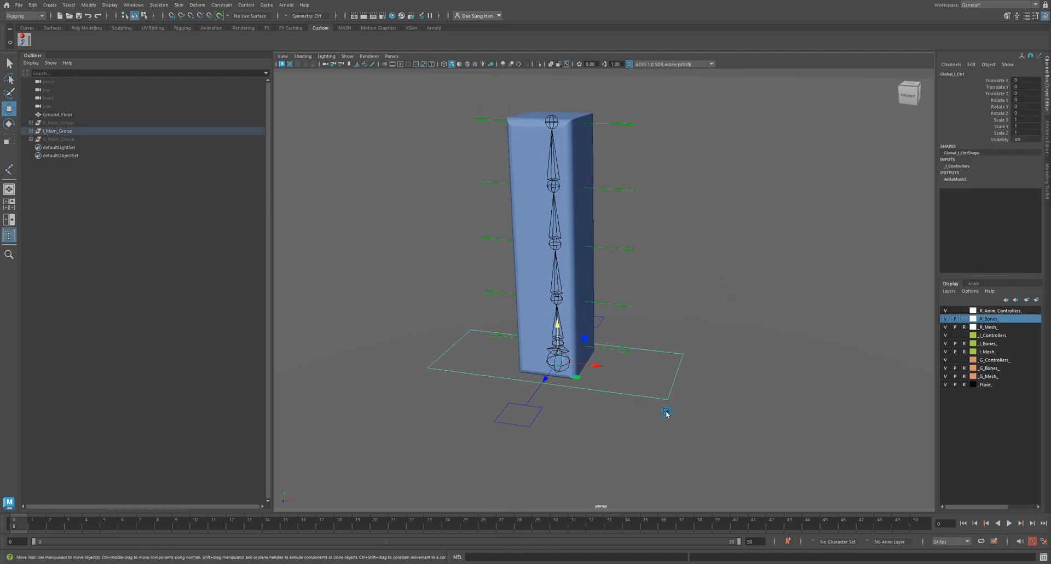
{"action": "left_click", "coordinate": [953, 180]}
{"action": "left_click_drag", "start_coordinate": [649, 382], "coordinate": [701, 399]}
{"action": "left_click", "coordinate": [954, 179]}
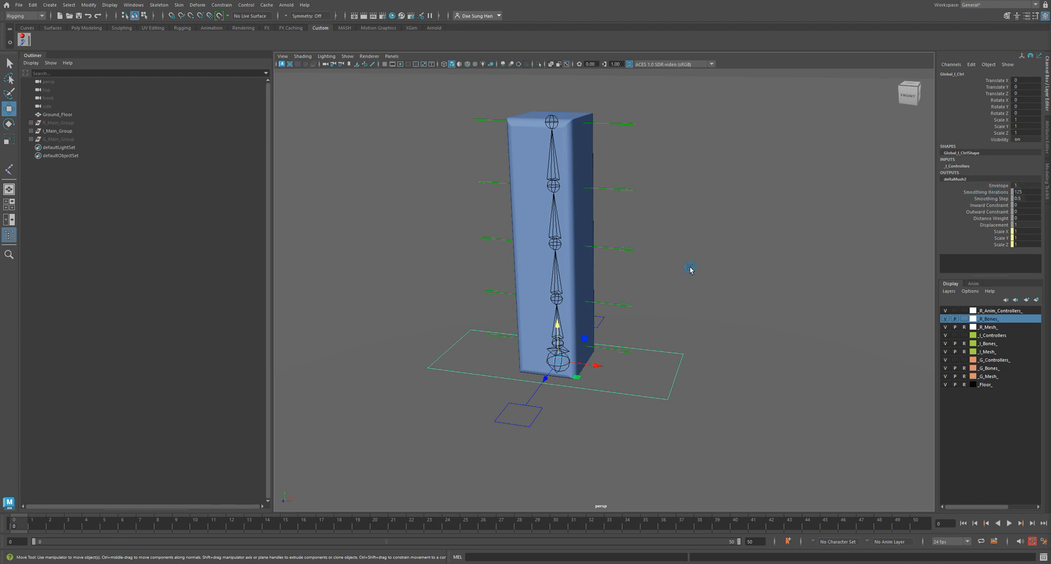
Try twisting the column by rotating all five double-sided controllers together about the vertical axis, and undo the rotation.
{"action": "left_click_drag", "start_coordinate": [636, 383], "coordinate": [678, 258], "text": "alt"}
{"action": "left_click", "coordinate": [672, 189]}
{"action": "left_click", "coordinate": [669, 191], "text": "shift"}
{"action": "left_click_drag", "start_coordinate": [681, 138], "coordinate": [681, 145], "text": "shift"}
{"action": "left_click_drag", "start_coordinate": [668, 175], "coordinate": [679, 273], "text": "shift"}
{"action": "left_click_drag", "start_coordinate": [669, 306], "coordinate": [678, 338], "text": "shift"}
{"action": "left_click", "coordinate": [670, 357], "text": "shift"}
{"action": "key", "text": "e"}
{"action": "left_click_drag", "start_coordinate": [633, 363], "coordinate": [620, 365]}
{"action": "left_click", "coordinate": [720, 277]}
{"action": "left_click_drag", "start_coordinate": [635, 252], "coordinate": [606, 218], "text": "alt"}
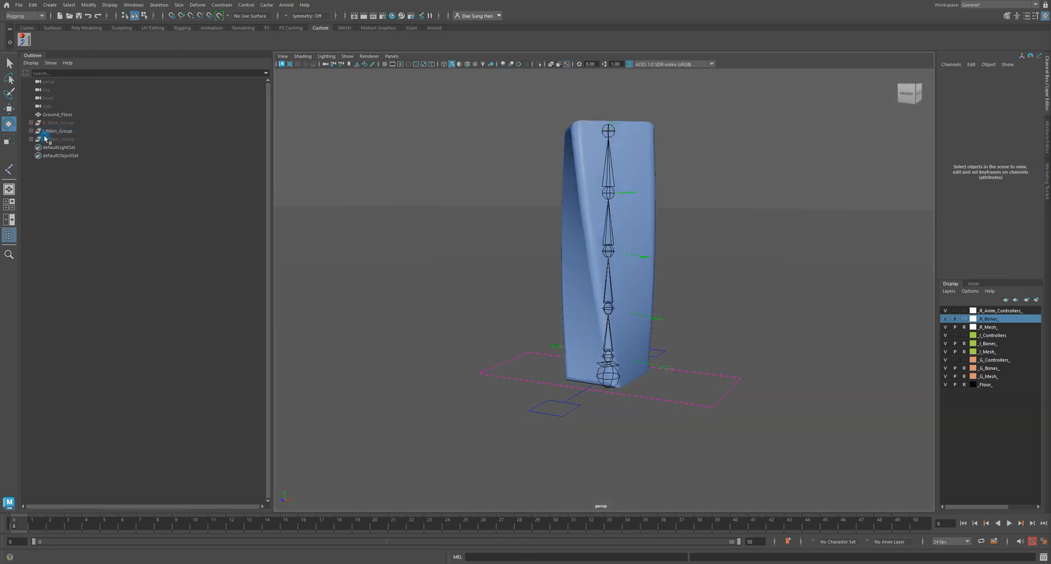
{"action": "key", "text": "z"}
{"action": "key", "text": "z"}
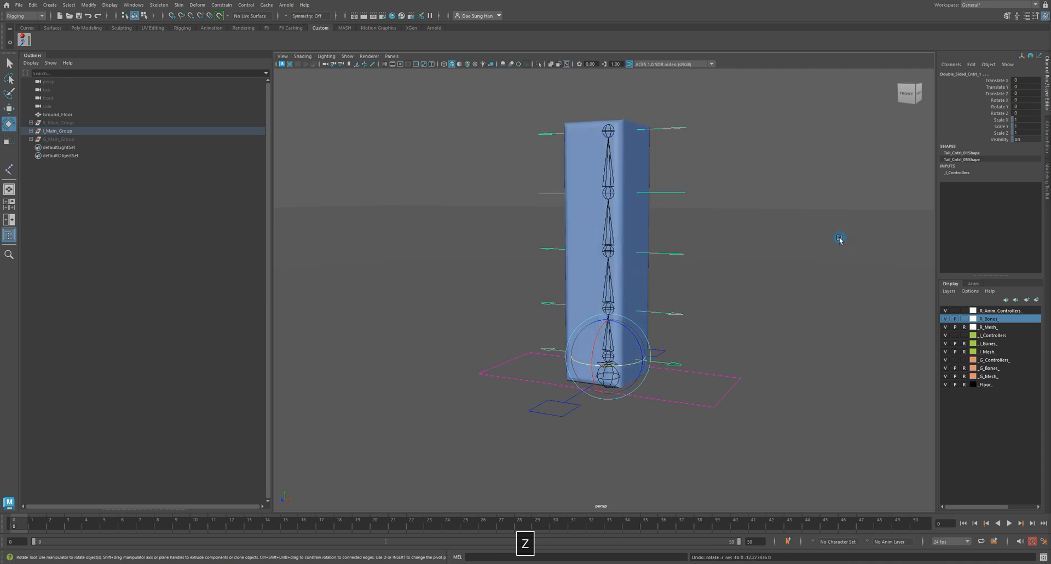
Examine the COG controller's channels, and select the global controller with the Scale tool active.
{"action": "left_click", "coordinate": [831, 238]}
{"action": "left_click_drag", "start_coordinate": [721, 295], "coordinate": [566, 364], "text": "alt"}
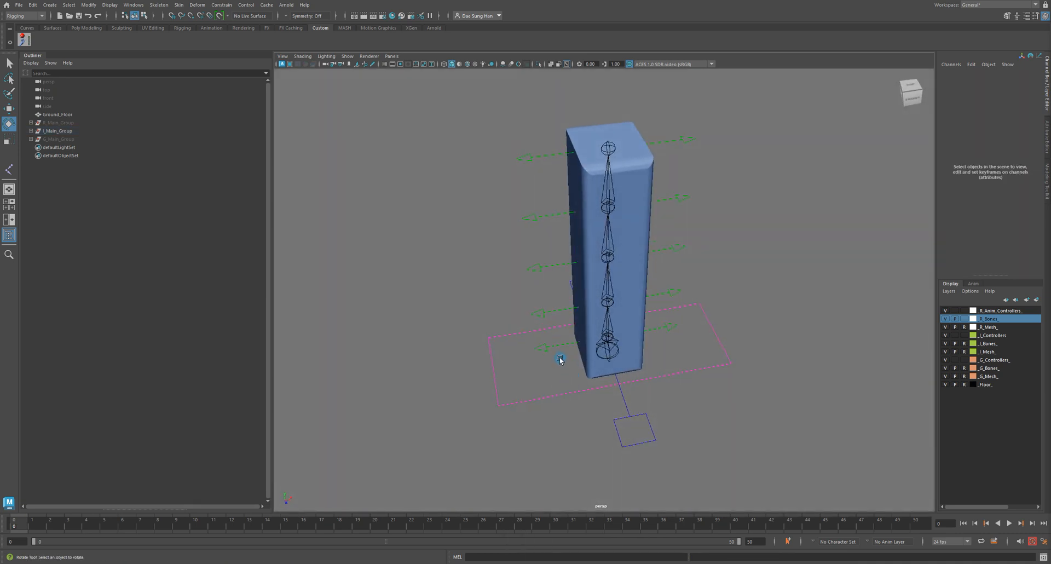
{"action": "left_click_drag", "start_coordinate": [624, 432], "coordinate": [662, 413], "text": "alt"}
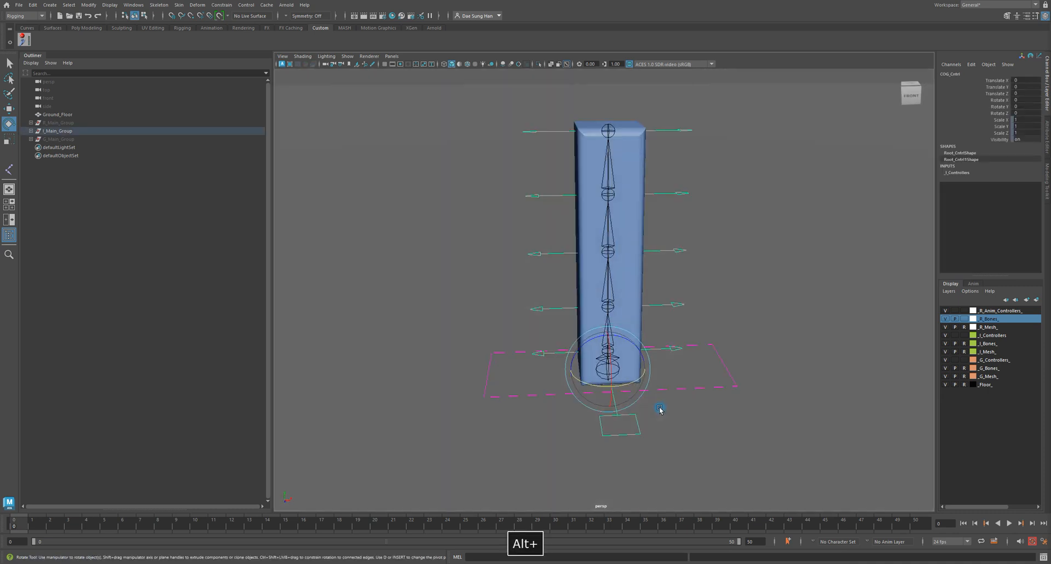
{"action": "left_click", "coordinate": [723, 391]}
{"action": "left_click_drag", "start_coordinate": [723, 391], "coordinate": [665, 407], "text": "alt"}
{"action": "right_click_drag", "start_coordinate": [665, 408], "coordinate": [436, 369], "text": "alt"}
{"action": "key", "text": "r"}
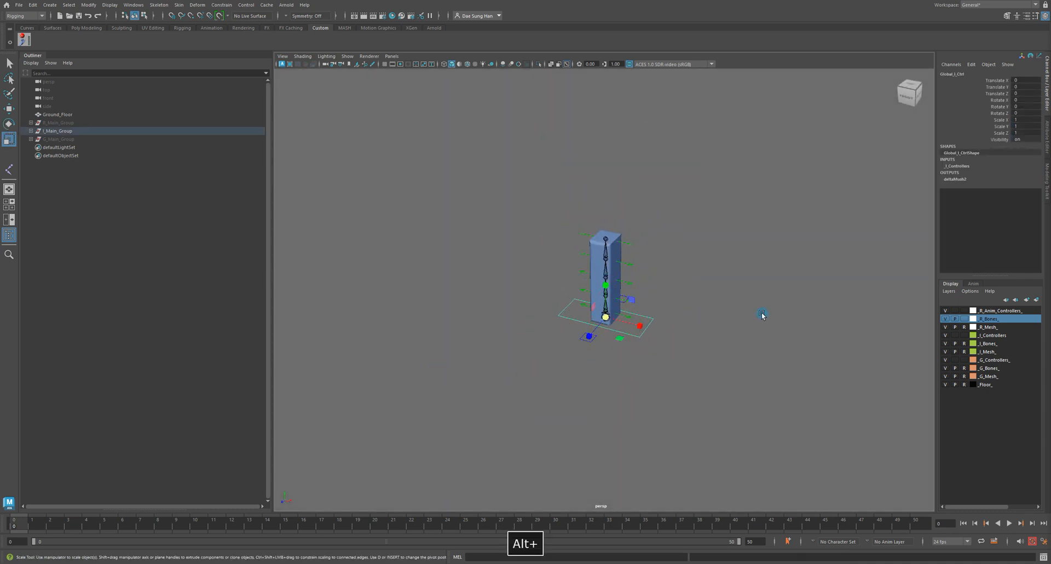
Inspect the column's mesh, bones and controllers from several sides, and undo the recent changes.
{"action": "right_click_drag", "start_coordinate": [753, 319], "coordinate": [638, 264], "text": "alt"}
{"action": "middle_click_drag", "start_coordinate": [638, 263], "coordinate": [596, 297], "text": "alt"}
{"action": "right_click_drag", "start_coordinate": [596, 297], "coordinate": [824, 223], "text": "alt"}
{"action": "left_click", "coordinate": [790, 232]}
{"action": "left_click_drag", "start_coordinate": [723, 231], "coordinate": [746, 199], "text": "alt"}
{"action": "right_click_drag", "start_coordinate": [746, 199], "coordinate": [578, 181], "text": "alt"}
{"action": "middle_click_drag", "start_coordinate": [577, 180], "coordinate": [531, 338], "text": "alt"}
{"action": "left_click_drag", "start_coordinate": [530, 337], "coordinate": [572, 344], "text": "alt"}
{"action": "left_click_drag", "start_coordinate": [643, 238], "coordinate": [551, 204], "text": "alt"}
{"action": "right_click_drag", "start_coordinate": [551, 204], "coordinate": [624, 209], "text": "alt"}
{"action": "left_click_drag", "start_coordinate": [759, 217], "coordinate": [683, 225], "text": "alt"}
{"action": "right_click_drag", "start_coordinate": [685, 231], "coordinate": [497, 195], "text": "alt"}
{"action": "left_click_drag", "start_coordinate": [654, 246], "coordinate": [610, 283], "text": "alt"}
{"action": "key", "text": "z"}
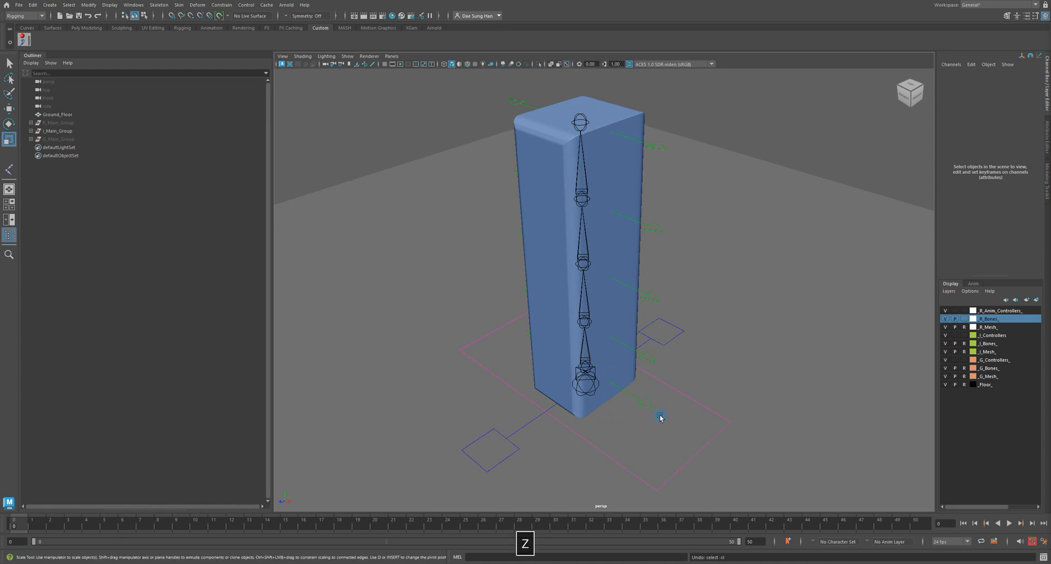
{"action": "key", "text": "z"}
{"action": "key", "text": "z"}
{"action": "key", "text": "z"}
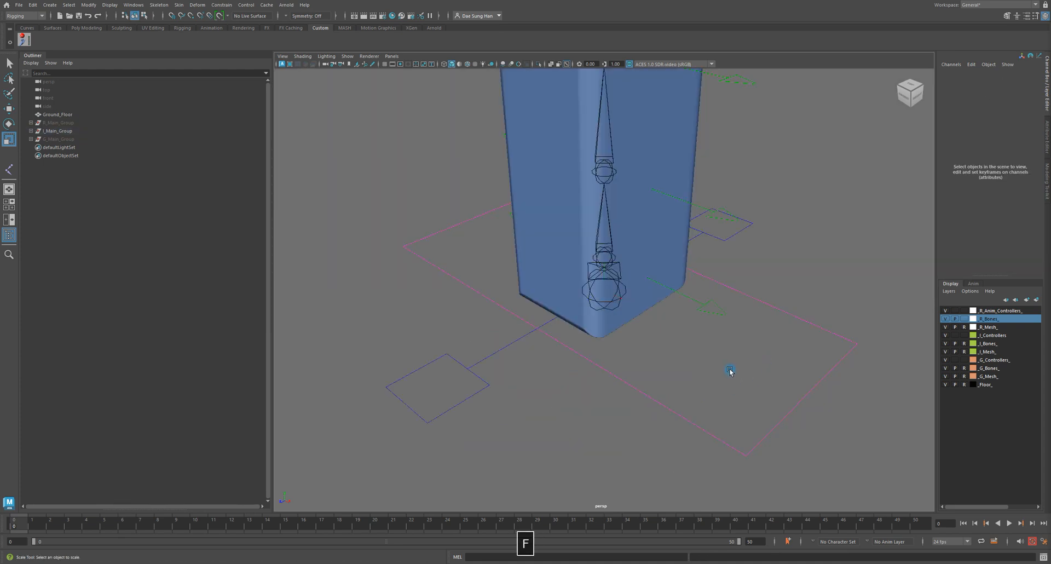
{"action": "left_click_drag", "start_coordinate": [730, 369], "coordinate": [641, 347], "text": "alt"}
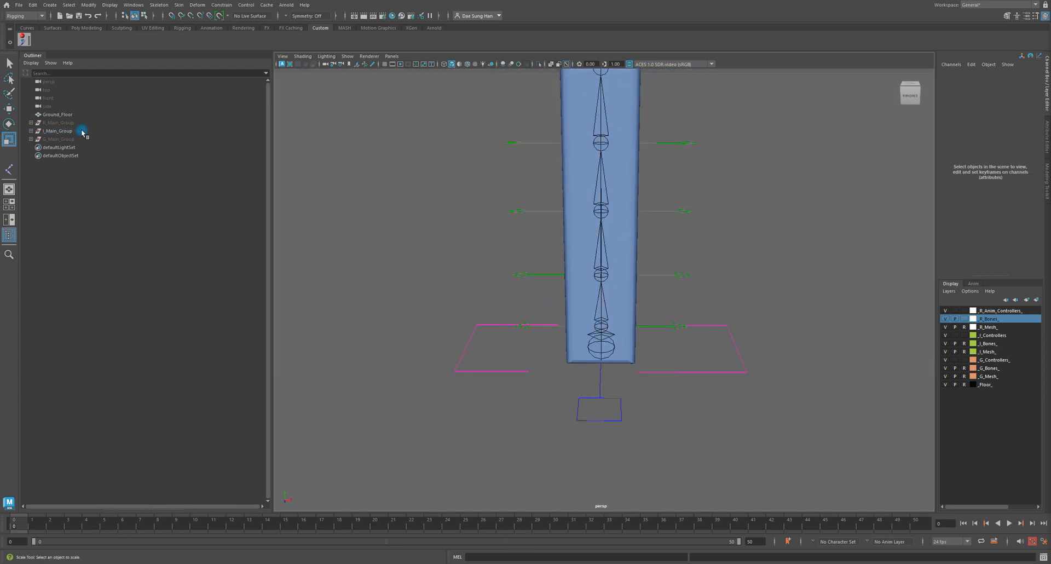
Review the display layers for the I rig's controllers, bones and mesh, ending with the I mesh layer selected.
{"action": "left_click", "coordinate": [987, 336]}
{"action": "left_click", "coordinate": [988, 343]}
{"action": "left_click", "coordinate": [986, 351]}
{"action": "left_click", "coordinate": [986, 342]}
{"action": "left_click", "coordinate": [988, 336]}
{"action": "left_click", "coordinate": [988, 343]}
{"action": "left_click", "coordinate": [987, 352]}
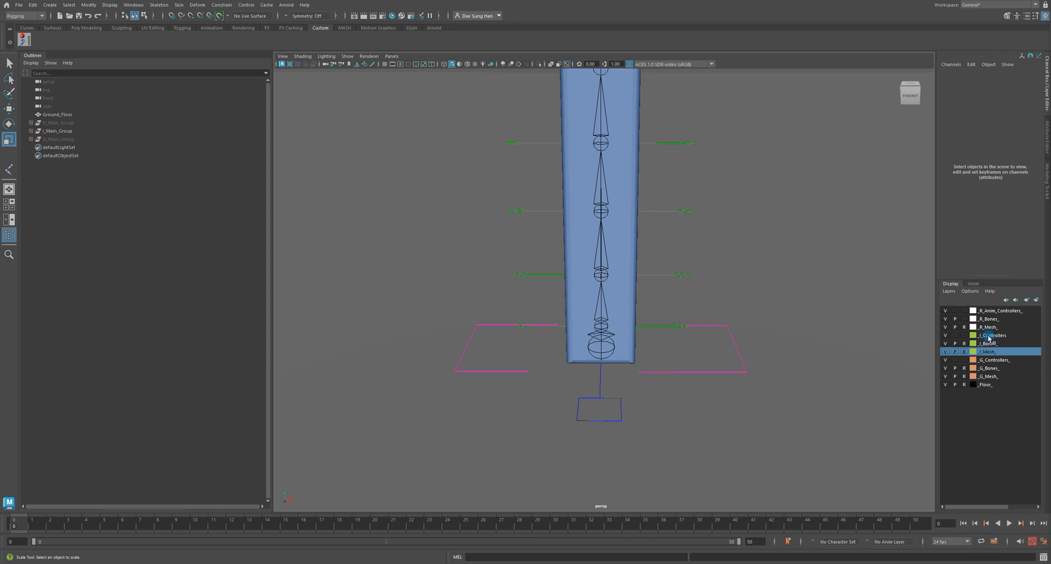
Select I_Main_Group to review the rig objects it contains.
{"action": "middle_click_drag", "start_coordinate": [669, 328], "coordinate": [651, 382], "text": "alt"}
{"action": "right_click_drag", "start_coordinate": [650, 381], "coordinate": [602, 372], "text": "alt"}
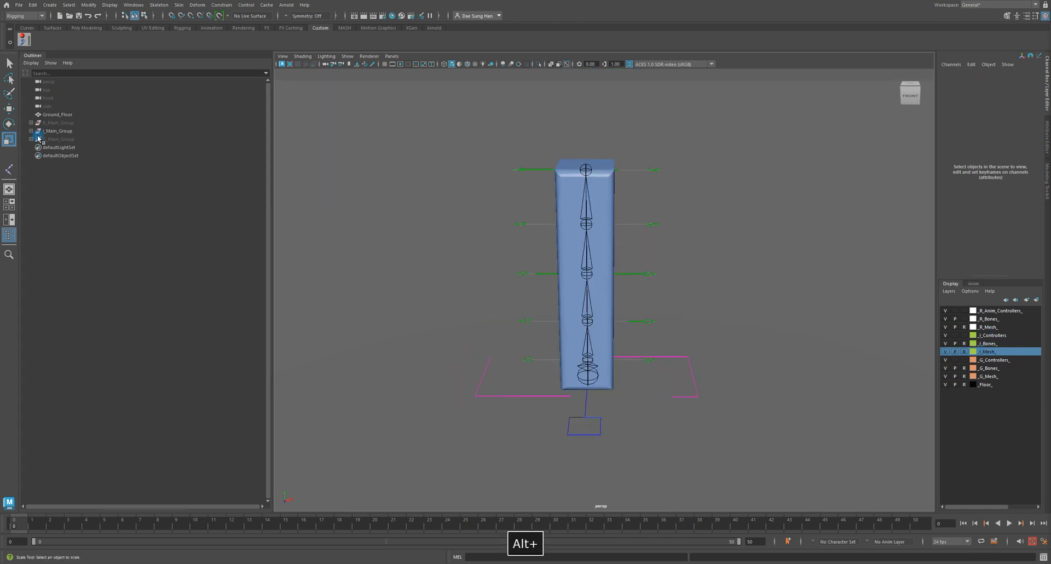
{"action": "left_click", "coordinate": [54, 131]}
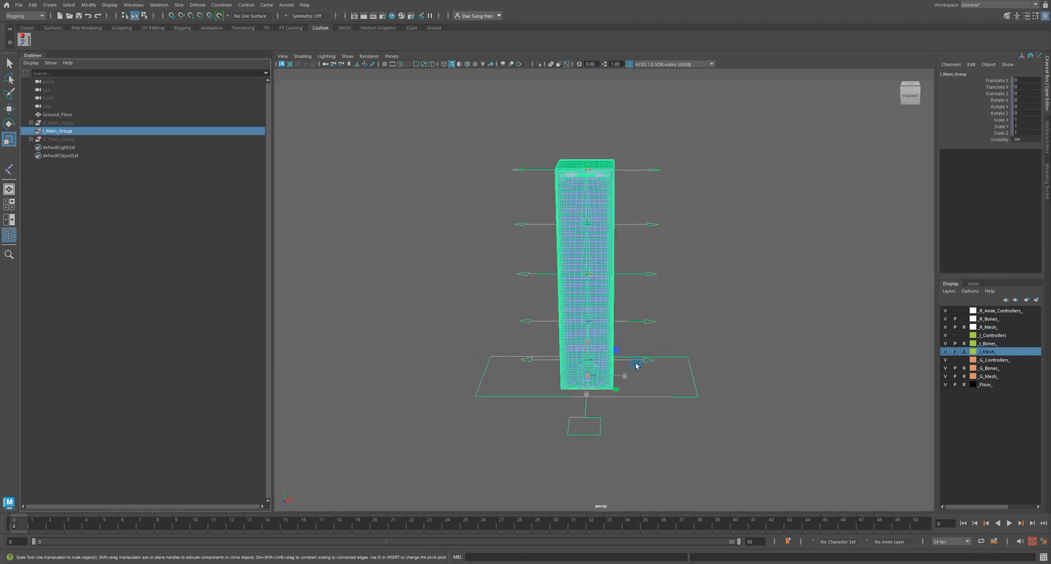
{"action": "left_click_drag", "start_coordinate": [626, 376], "coordinate": [535, 298], "text": "alt"}
Hide I_Main_Group and make G_Main_Group visible to bring up the G rig.
{"action": "left_click", "coordinate": [622, 311]}
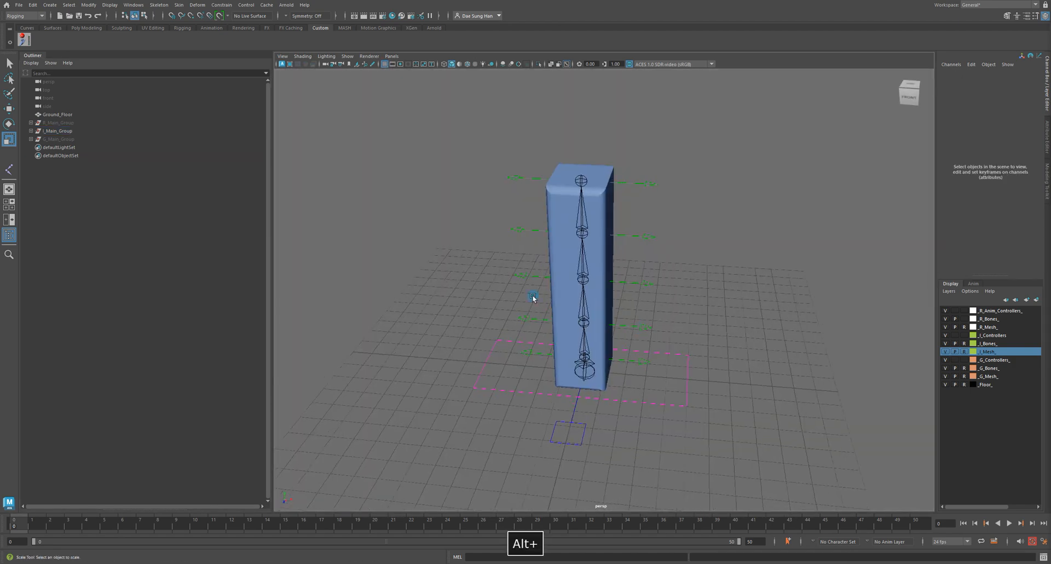
{"action": "left_click", "coordinate": [61, 124]}
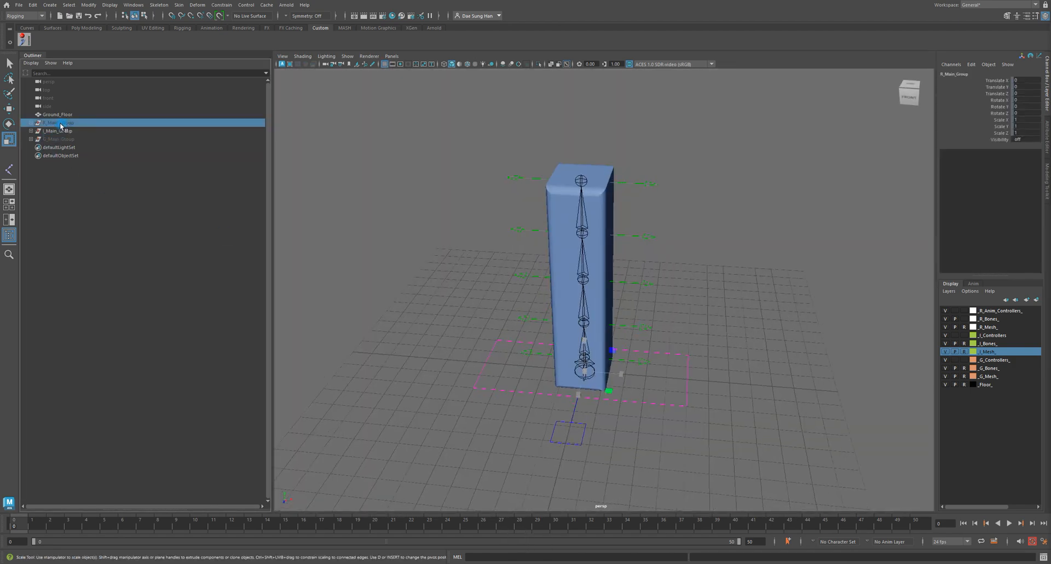
{"action": "left_click", "coordinate": [60, 131]}
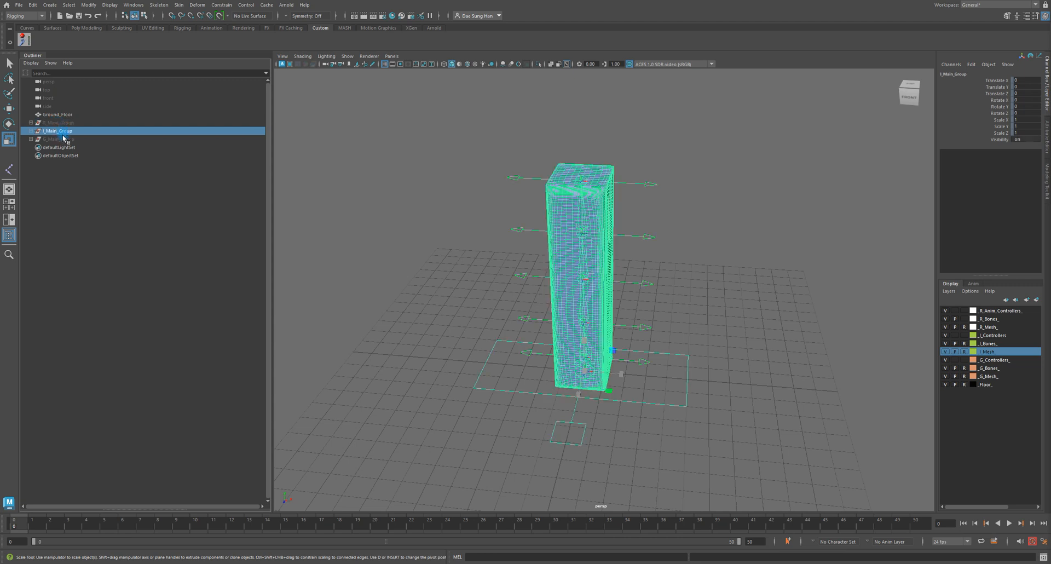
{"action": "key", "text": "h"}
{"action": "left_click", "coordinate": [58, 139]}
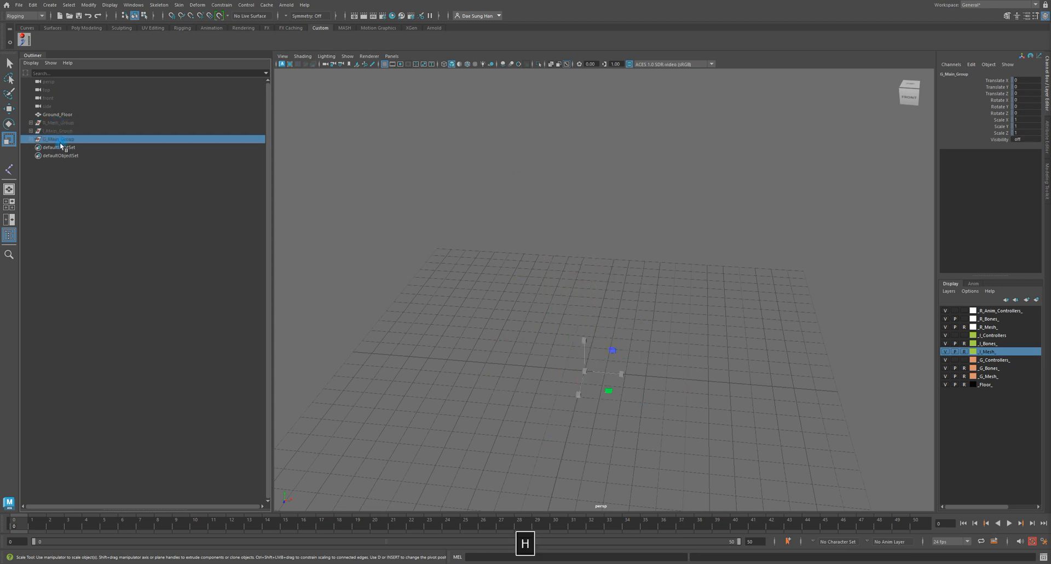
{"action": "key", "text": "h"}
{"action": "left_click_drag", "start_coordinate": [819, 272], "coordinate": [814, 245], "text": "alt"}
{"action": "left_click", "coordinate": [813, 246]}
{"action": "left_click_drag", "start_coordinate": [610, 348], "coordinate": [609, 370], "text": "alt"}
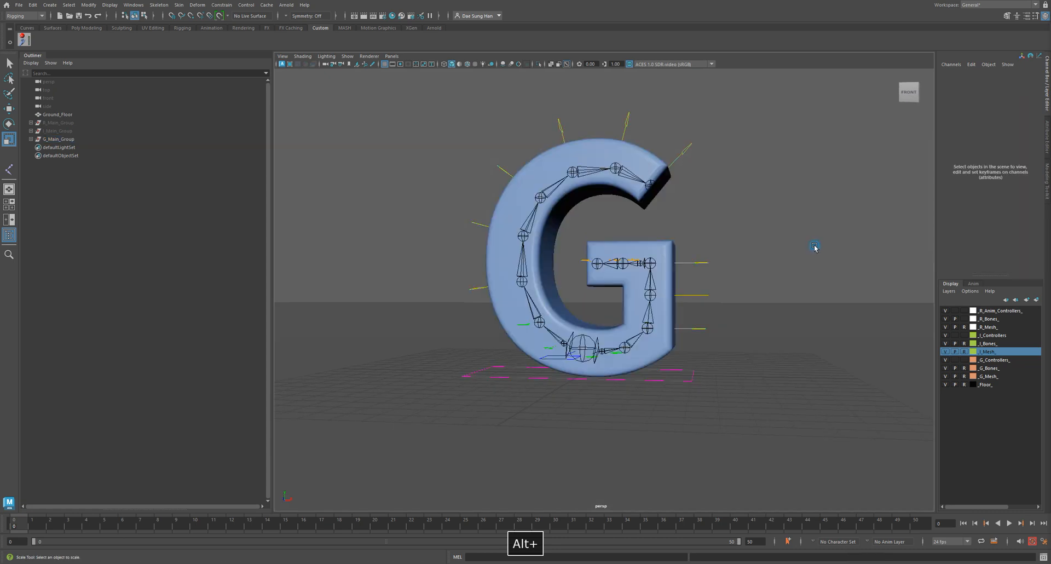
Examine the G rig's global controller with its delta mush scale channels, and the COG controller's transform channels.
{"action": "left_click", "coordinate": [581, 366]}
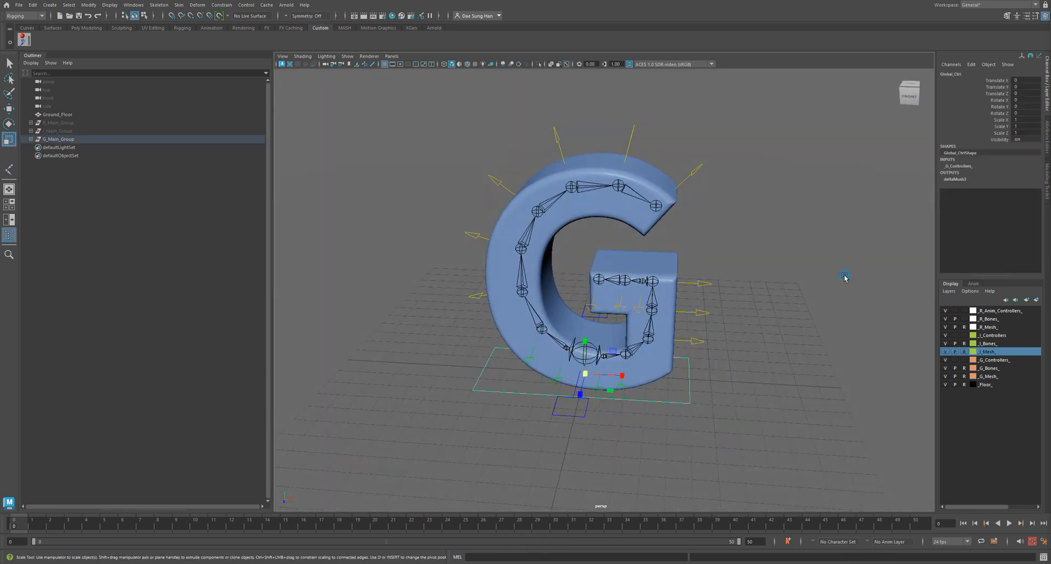
{"action": "left_click", "coordinate": [959, 176]}
{"action": "left_click", "coordinate": [1003, 246]}
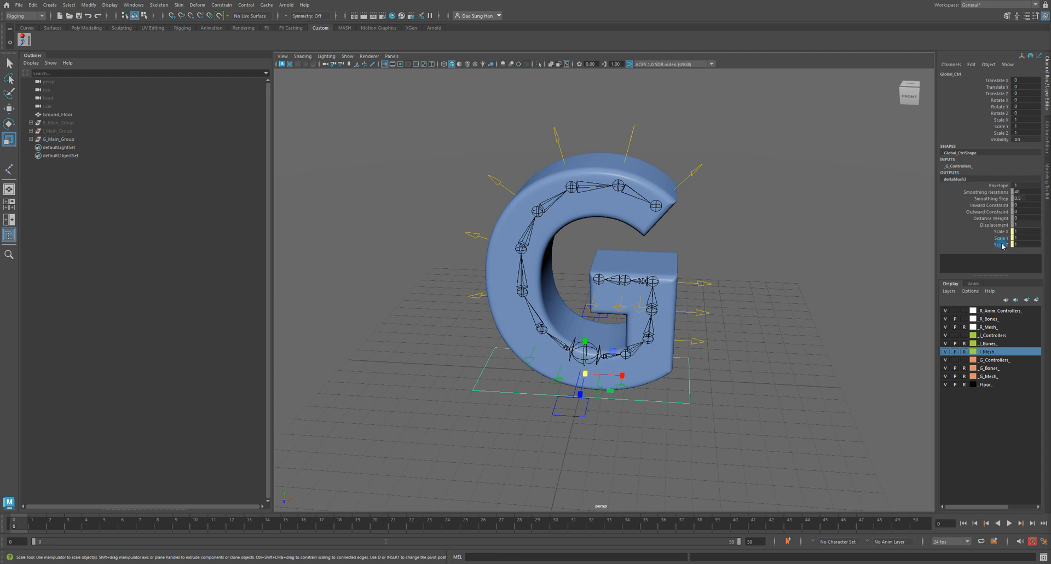
{"action": "right_click_drag", "start_coordinate": [622, 308], "coordinate": [728, 304], "text": "alt"}
{"action": "left_click", "coordinate": [618, 444]}
{"action": "left_click_drag", "start_coordinate": [564, 449], "coordinate": [629, 491], "text": "alt"}
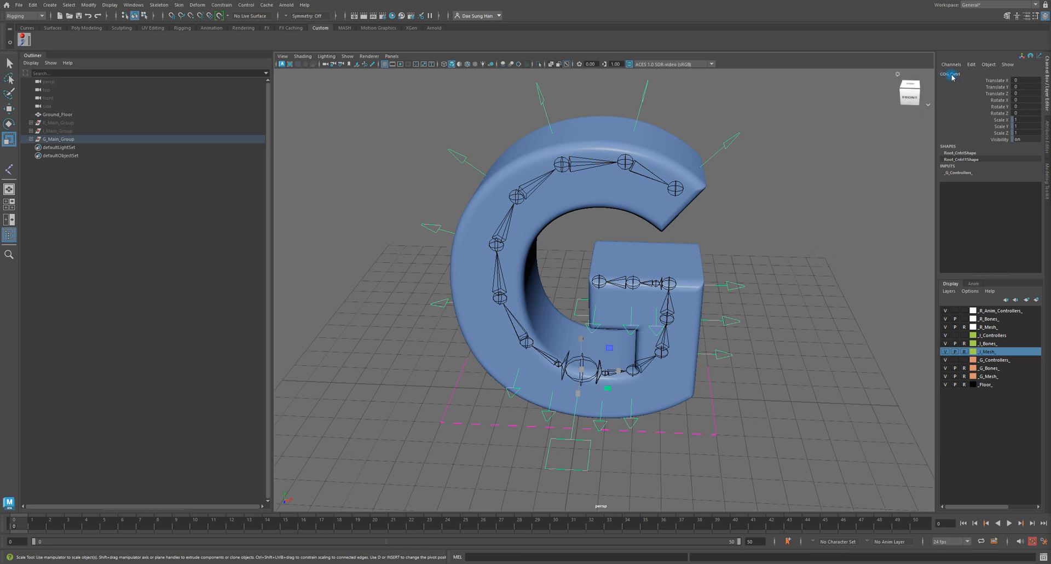
{"action": "left_click", "coordinate": [1003, 114]}
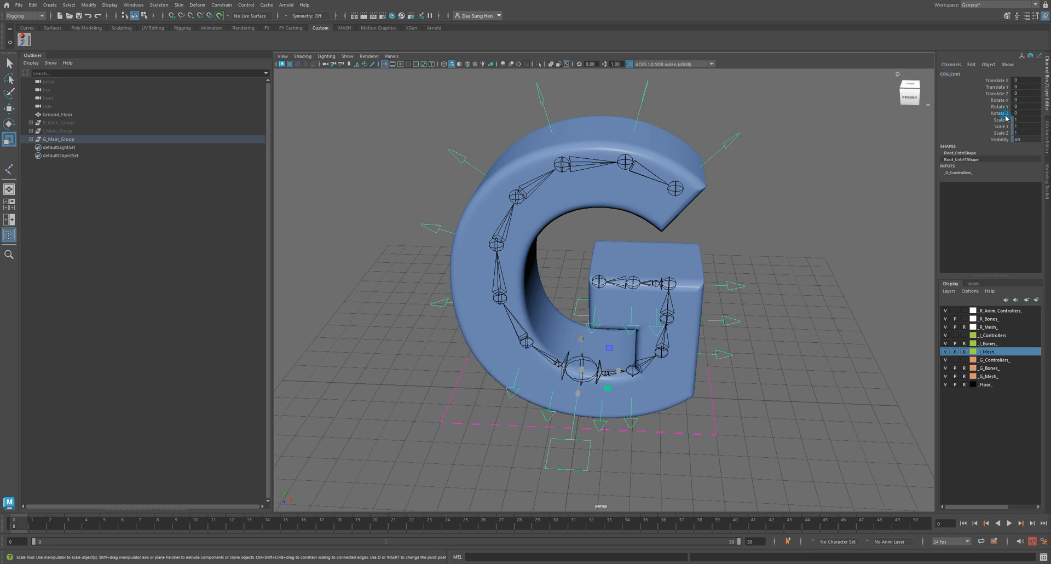
Select the arrow controllers around the G and along its base in turn to review their channels.
{"action": "left_click", "coordinate": [727, 144]}
{"action": "left_click", "coordinate": [1004, 83]}
{"action": "left_click", "coordinate": [638, 130]}
{"action": "left_click_drag", "start_coordinate": [626, 90], "coordinate": [664, 102]}
{"action": "left_click_drag", "start_coordinate": [511, 92], "coordinate": [573, 99]}
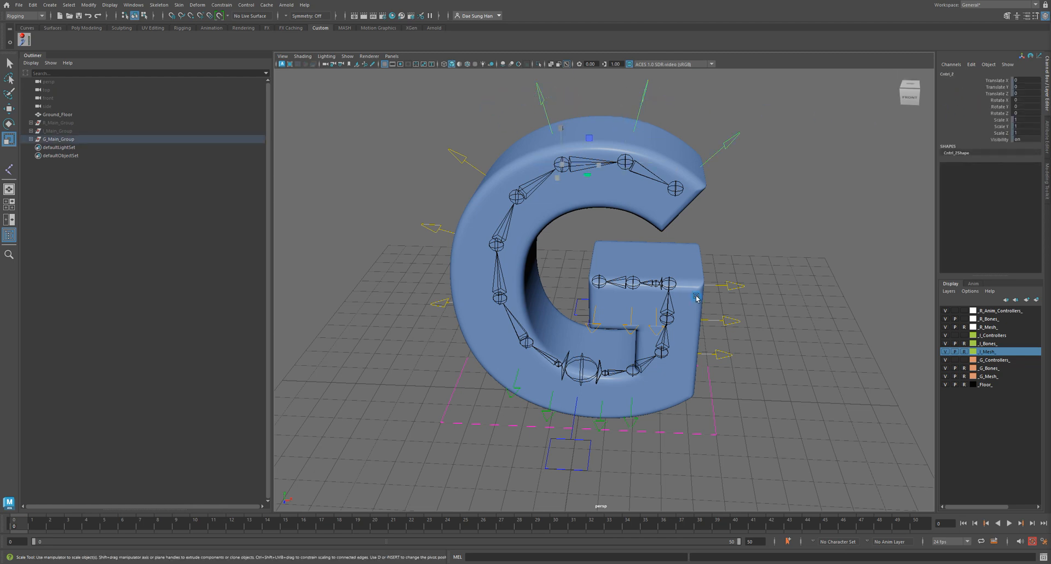
{"action": "left_click_drag", "start_coordinate": [735, 294], "coordinate": [727, 326]}
{"action": "left_click", "coordinate": [632, 429]}
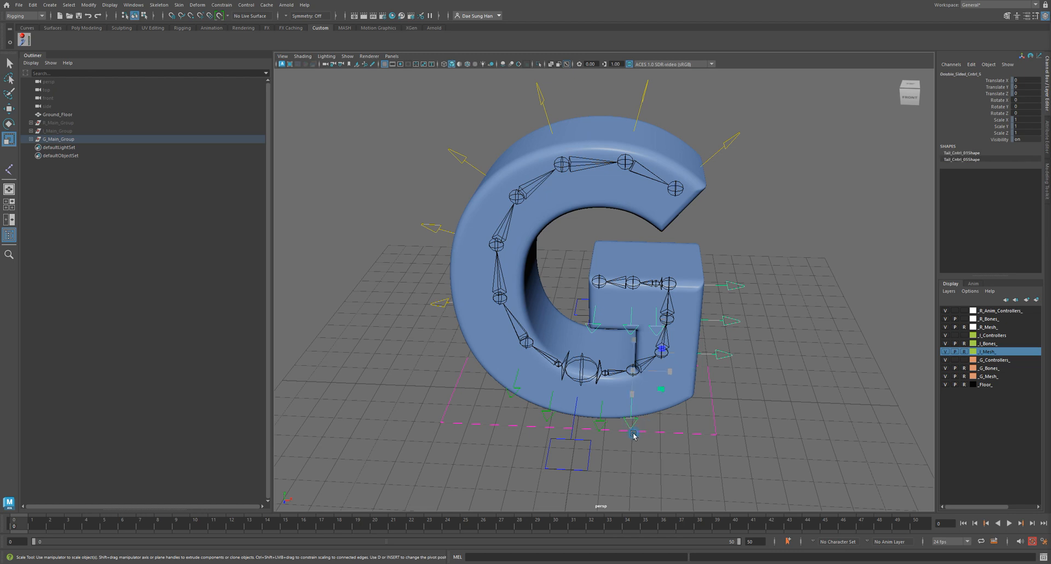
{"action": "left_click", "coordinate": [602, 420]}
{"action": "left_click", "coordinate": [511, 323]}
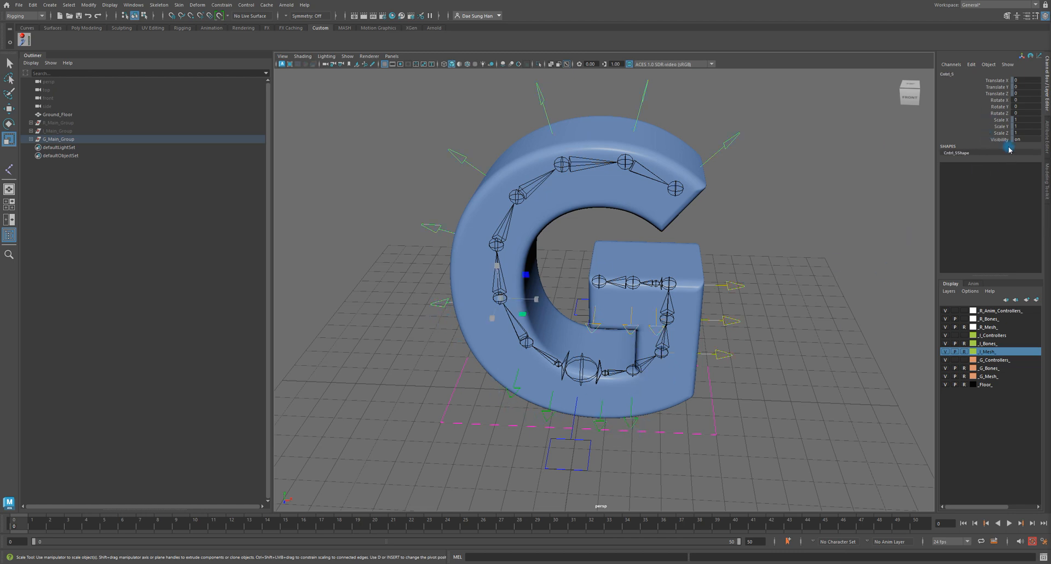
{"action": "left_click", "coordinate": [772, 425]}
Try scaling the G rig uniformly with its global controller using the Scale tool.
{"action": "right_click_drag", "start_coordinate": [769, 330], "coordinate": [737, 335], "text": "alt"}
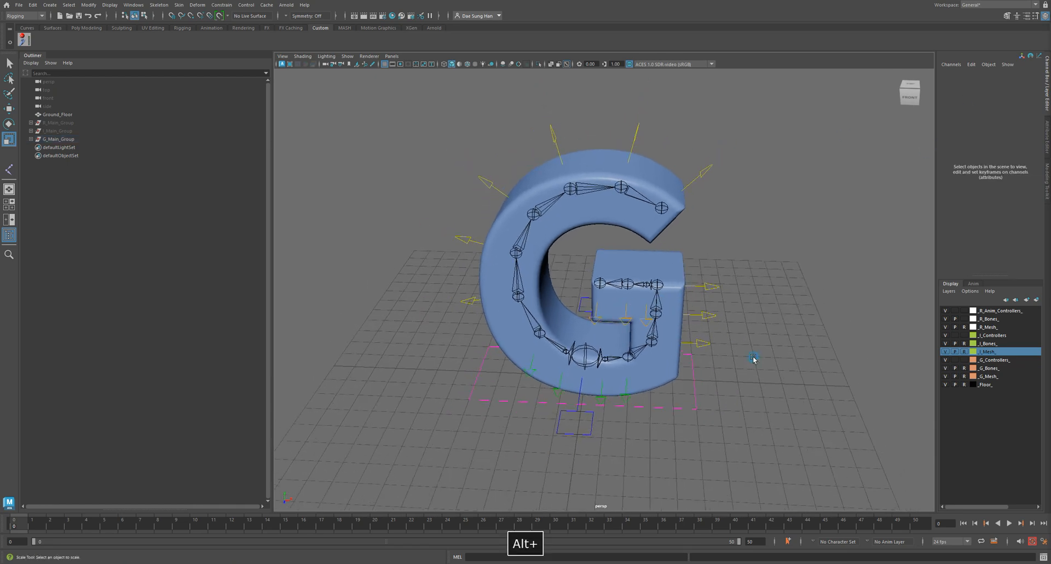
{"action": "left_click_drag", "start_coordinate": [736, 335], "coordinate": [699, 350], "text": "alt"}
{"action": "left_click", "coordinate": [662, 420]}
{"action": "right_click_drag", "start_coordinate": [661, 420], "coordinate": [553, 408], "text": "alt"}
{"action": "key", "text": "r"}
{"action": "left_click_drag", "start_coordinate": [592, 331], "coordinate": [779, 227]}
{"action": "right_click_drag", "start_coordinate": [779, 227], "coordinate": [492, 275], "text": "alt"}
{"action": "left_click_drag", "start_coordinate": [492, 275], "coordinate": [350, 247], "text": "alt"}
{"action": "right_click_drag", "start_coordinate": [459, 222], "coordinate": [797, 217], "text": "alt"}
Inspect the G's mesh and bones from the front and back, and undo the global controller's scaling.
{"action": "left_click", "coordinate": [797, 217]}
{"action": "middle_click_drag", "start_coordinate": [601, 109], "coordinate": [594, 303], "text": "alt"}
{"action": "left_click_drag", "start_coordinate": [593, 302], "coordinate": [575, 209], "text": "alt"}
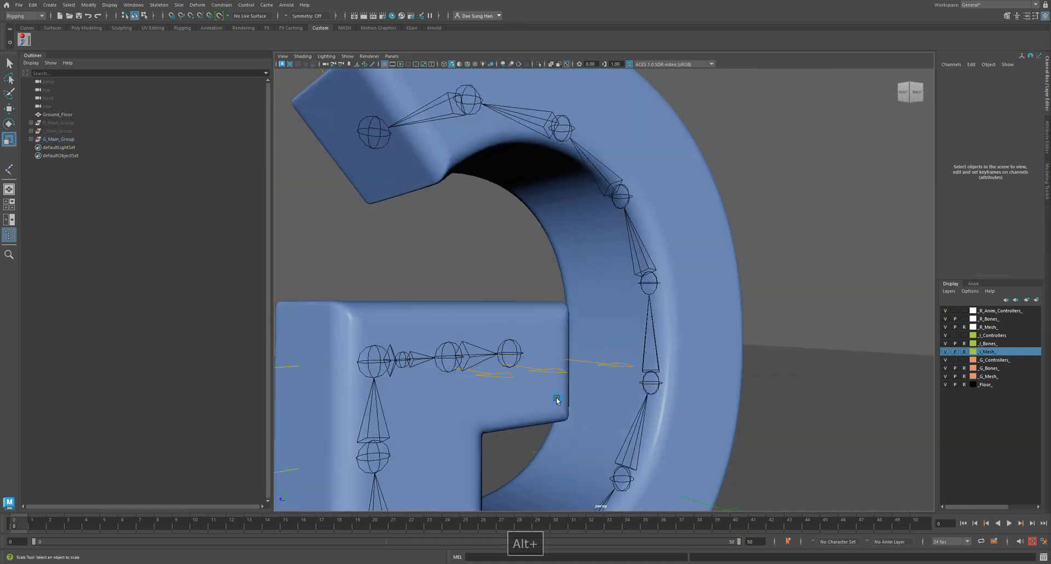
{"action": "left_click_drag", "start_coordinate": [590, 411], "coordinate": [645, 405], "text": "alt"}
{"action": "right_click_drag", "start_coordinate": [645, 406], "coordinate": [560, 387], "text": "alt"}
{"action": "left_click_drag", "start_coordinate": [535, 388], "coordinate": [583, 375], "text": "alt"}
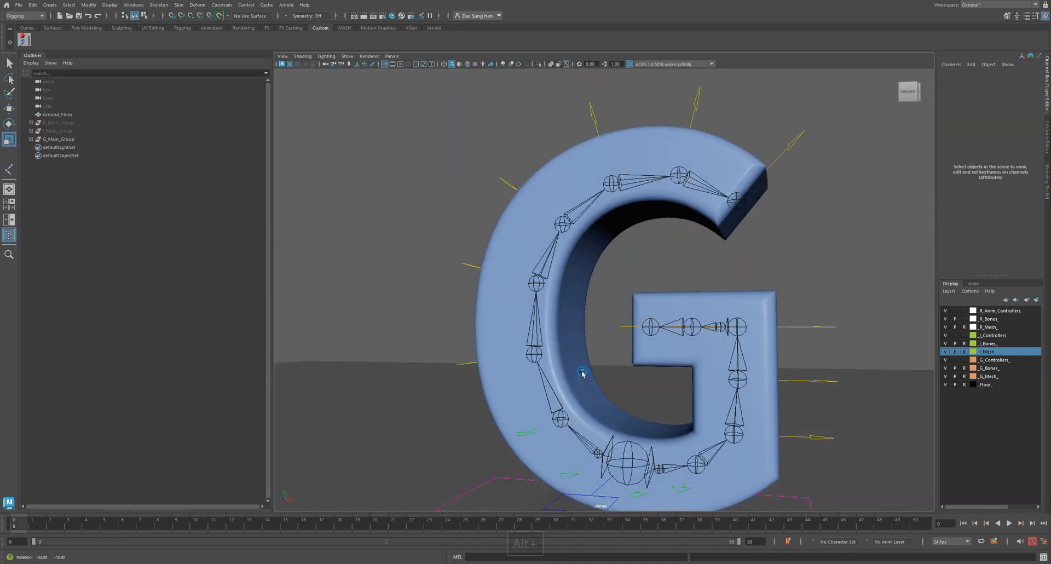
{"action": "right_click_drag", "start_coordinate": [583, 374], "coordinate": [476, 371], "text": "alt"}
{"action": "left_click_drag", "start_coordinate": [476, 370], "coordinate": [434, 382], "text": "alt"}
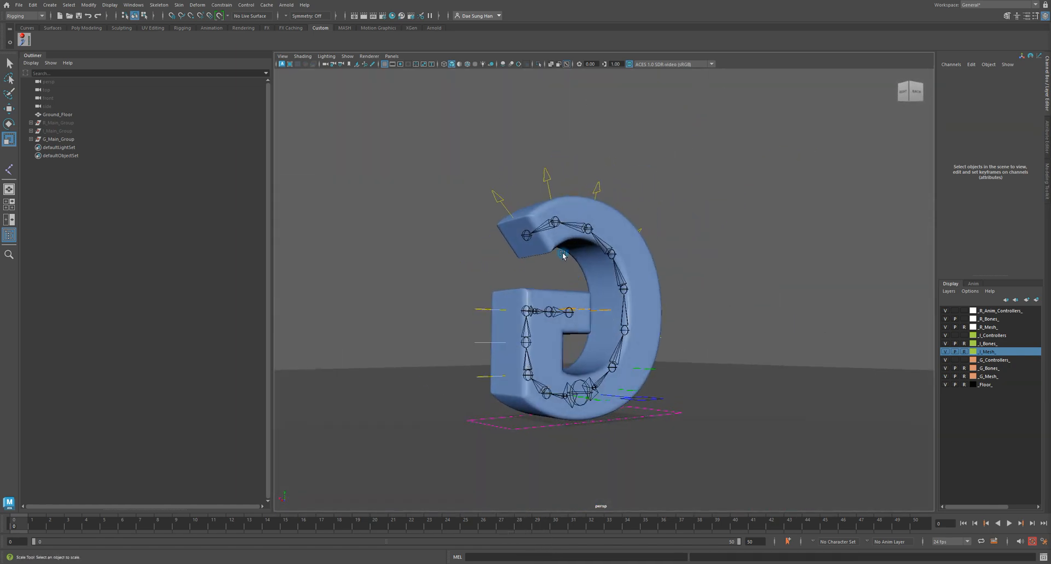
{"action": "right_click_drag", "start_coordinate": [565, 271], "coordinate": [612, 270], "text": "alt"}
{"action": "mouse_move", "coordinate": [608, 219]}
{"action": "left_mouse_down", "text": "alt"}
{"action": "mouse_move", "coordinate": [595, 256]}
{"action": "mouse_move", "coordinate": [588, 215]}
{"action": "left_mouse_up", "text": "alt"}
{"action": "right_click_drag", "start_coordinate": [657, 273], "coordinate": [636, 265], "text": "alt"}
{"action": "left_click_drag", "start_coordinate": [636, 265], "coordinate": [638, 315], "text": "alt"}
{"action": "key", "text": "z"}
{"action": "key", "text": "z"}
Make I_Main_Group and R_Main_Group visible again together with the G rig, leaving nothing selected.
{"action": "right_click_drag", "start_coordinate": [751, 323], "coordinate": [761, 324], "text": "alt"}
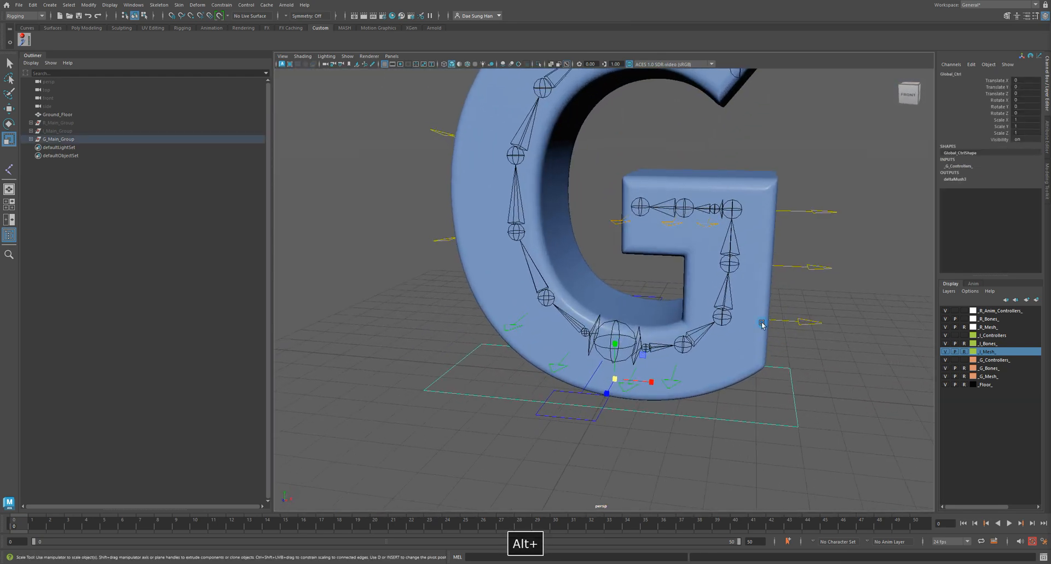
{"action": "middle_click_drag", "start_coordinate": [683, 298], "coordinate": [670, 326], "text": "alt"}
{"action": "right_click_drag", "start_coordinate": [671, 326], "coordinate": [554, 329], "text": "alt"}
{"action": "left_click_drag", "start_coordinate": [553, 328], "coordinate": [567, 271], "text": "alt"}
{"action": "middle_click_drag", "start_coordinate": [559, 304], "coordinate": [526, 314], "text": "alt"}
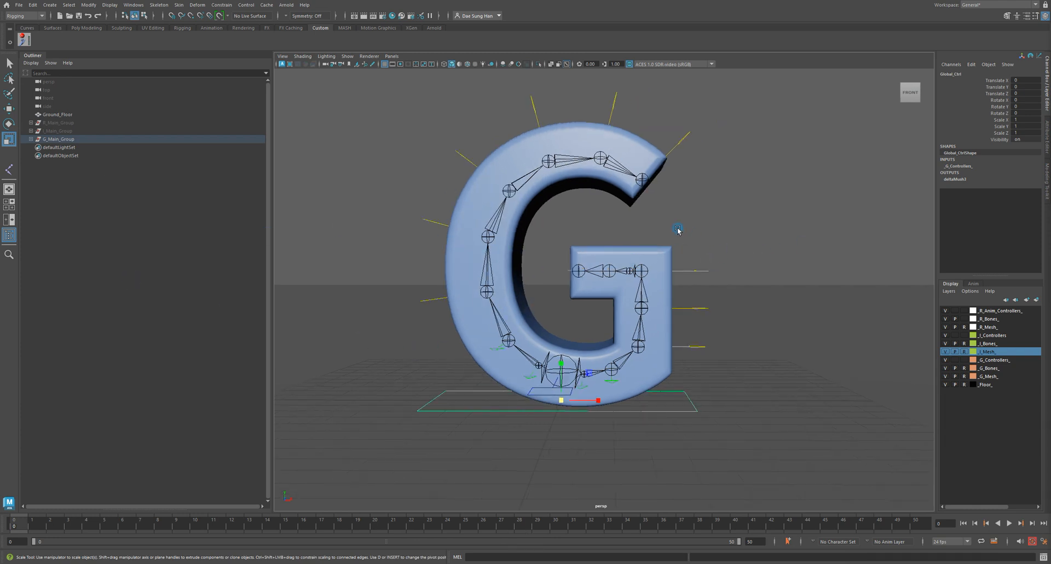
{"action": "left_click_drag", "start_coordinate": [638, 220], "coordinate": [633, 237], "text": "alt"}
{"action": "right_click_drag", "start_coordinate": [633, 237], "coordinate": [529, 224], "text": "alt"}
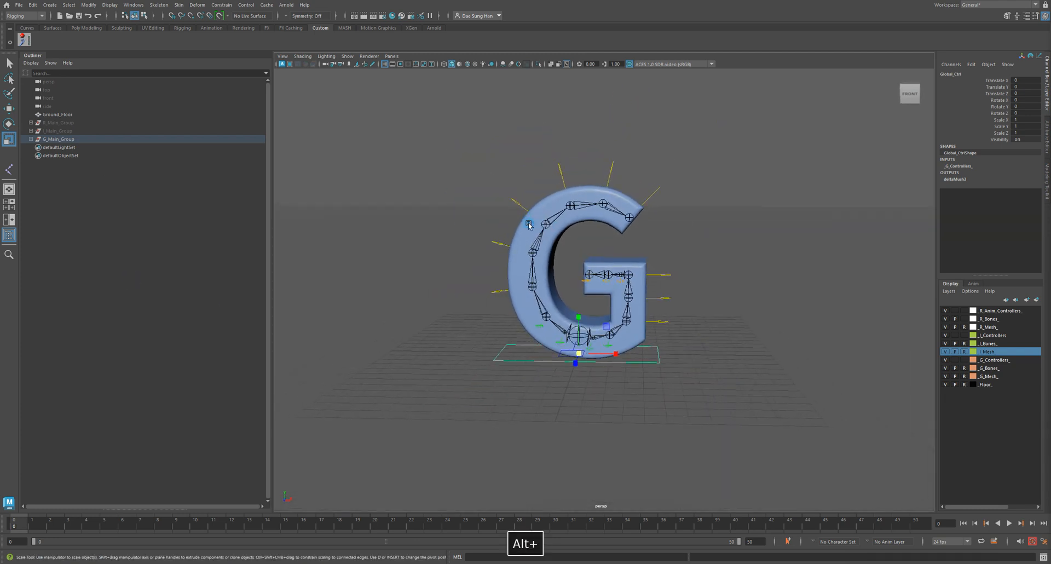
{"action": "left_click", "coordinate": [60, 130]}
{"action": "key", "text": "h"}
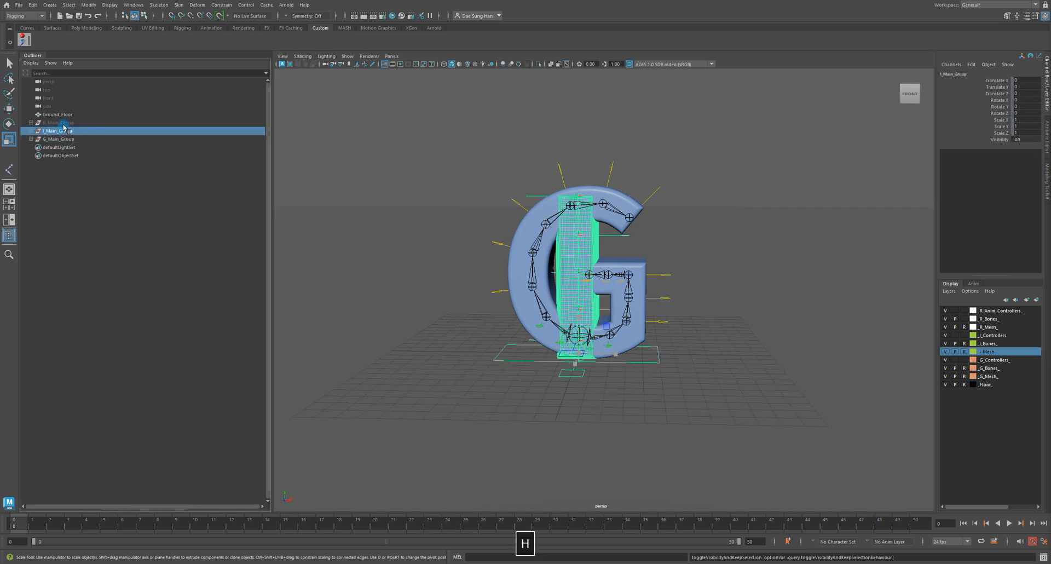
{"action": "left_click", "coordinate": [64, 123]}
{"action": "key", "text": "h"}
{"action": "left_click", "coordinate": [65, 124], "text": "ctrl"}
{"action": "key", "text": "w"}
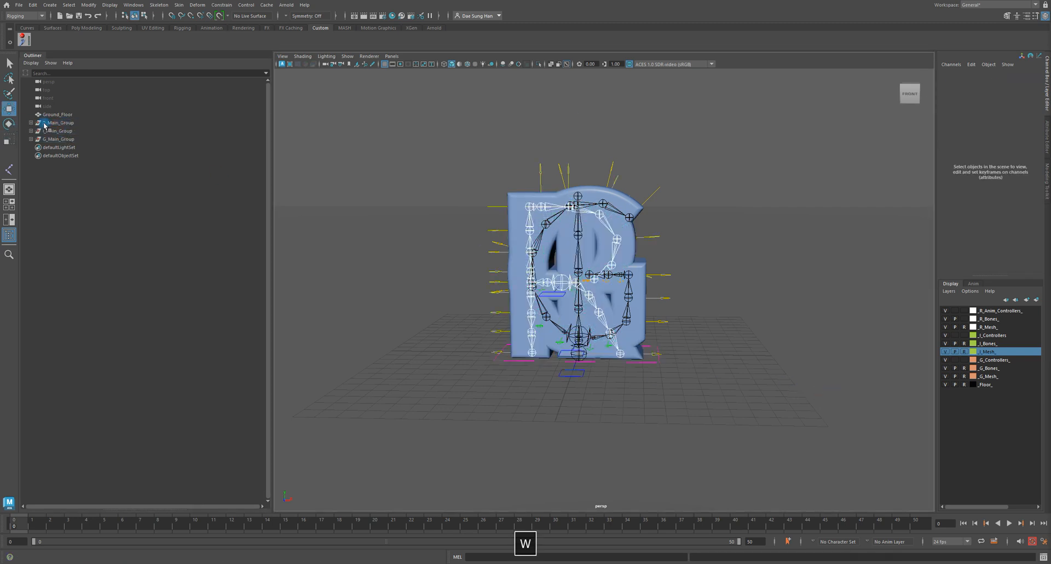
{"action": "left_click", "coordinate": [65, 125]}
{"action": "key", "text": "w"}
{"action": "left_click", "coordinate": [666, 382]}
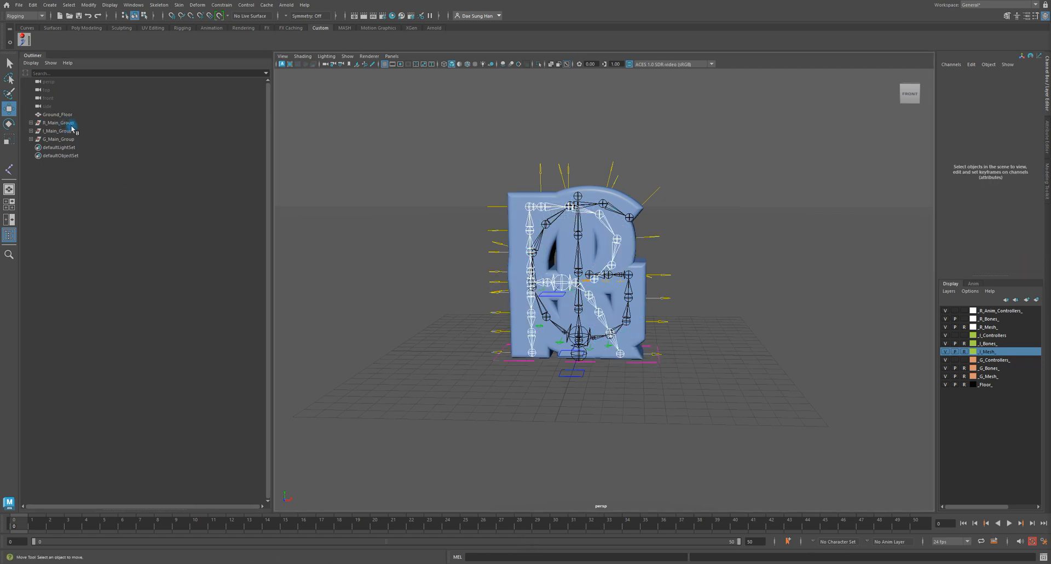
Select R_Global_Ctrl inside R_Main_Group and move the R rig in negative X, clear of the other letters.
{"action": "left_click", "coordinate": [31, 123]}
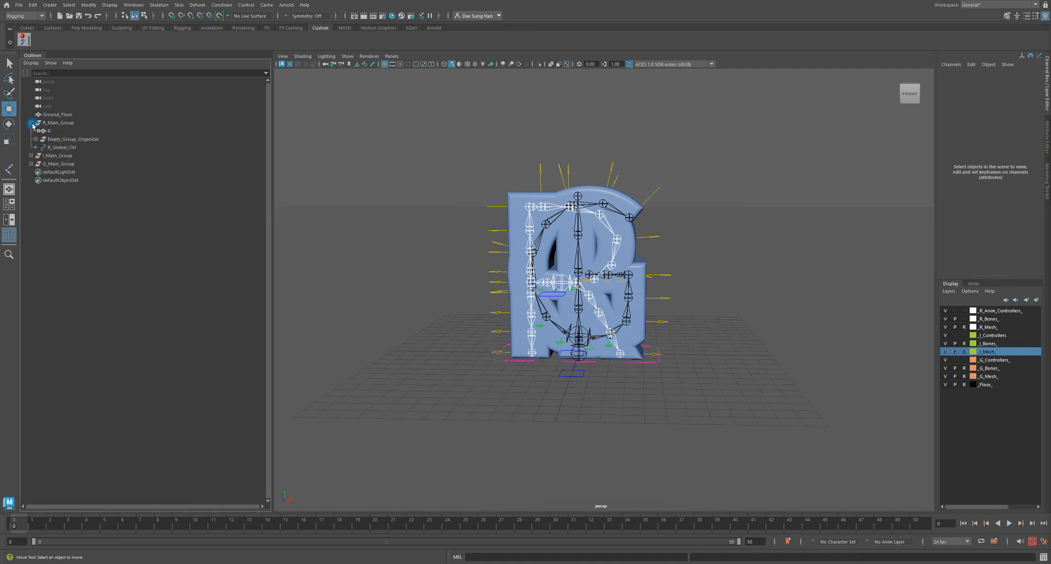
{"action": "left_click", "coordinate": [67, 147]}
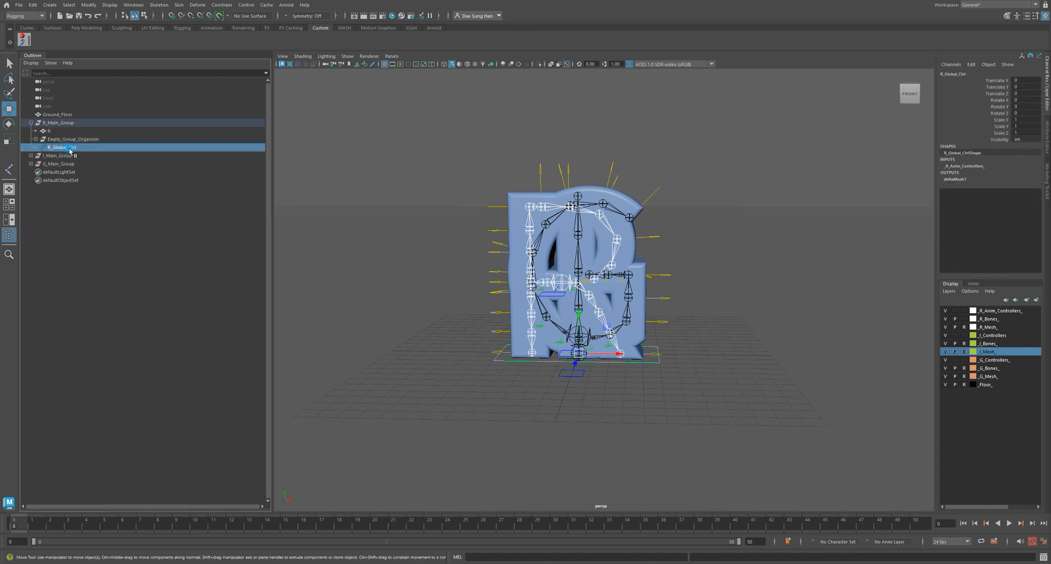
{"action": "key", "text": "w"}
{"action": "left_click_drag", "start_coordinate": [618, 355], "coordinate": [368, 289]}
{"action": "key", "text": "ctrl+z"}
{"action": "key", "text": "ctrl+z"}
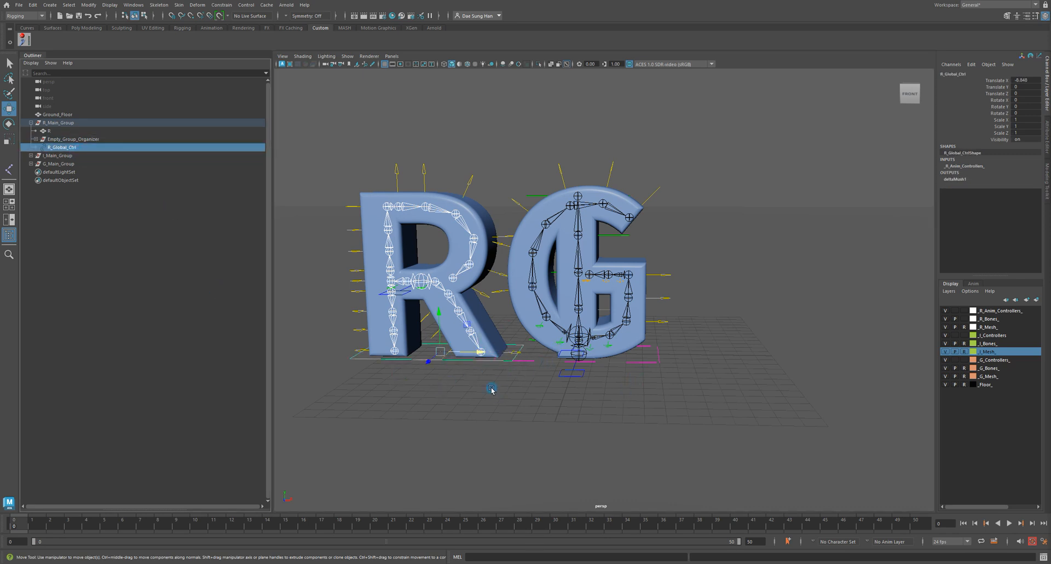
{"action": "left_click_drag", "start_coordinate": [485, 361], "coordinate": [456, 342]}
{"action": "left_click", "coordinate": [546, 433]}
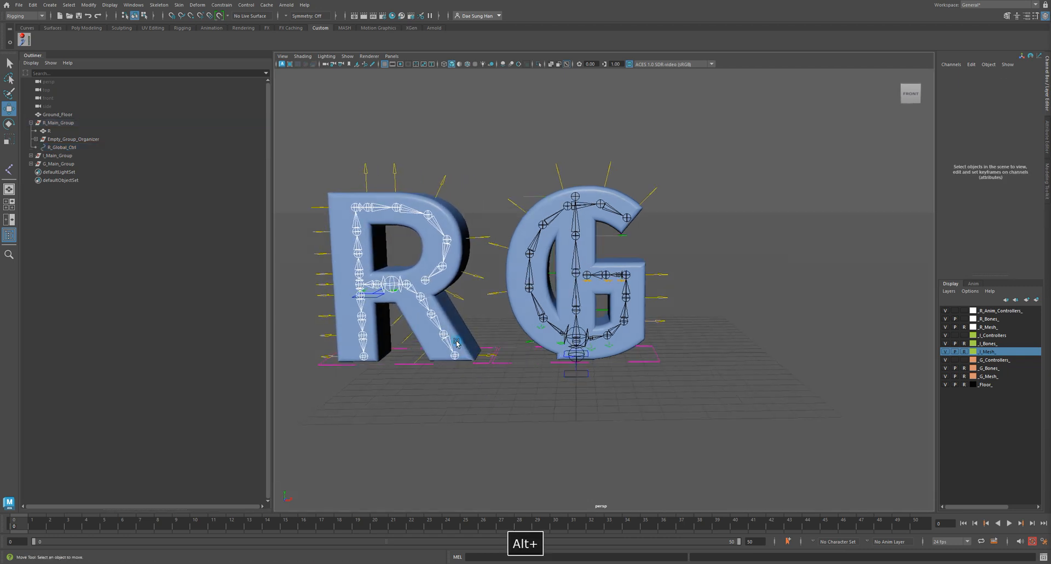
Select Global_Ctrl inside G_Main_Group and move the G rig to about 7.8 in X, beyond the I.
{"action": "left_click", "coordinate": [31, 122]}
{"action": "left_click", "coordinate": [61, 139]}
{"action": "left_click", "coordinate": [31, 139]}
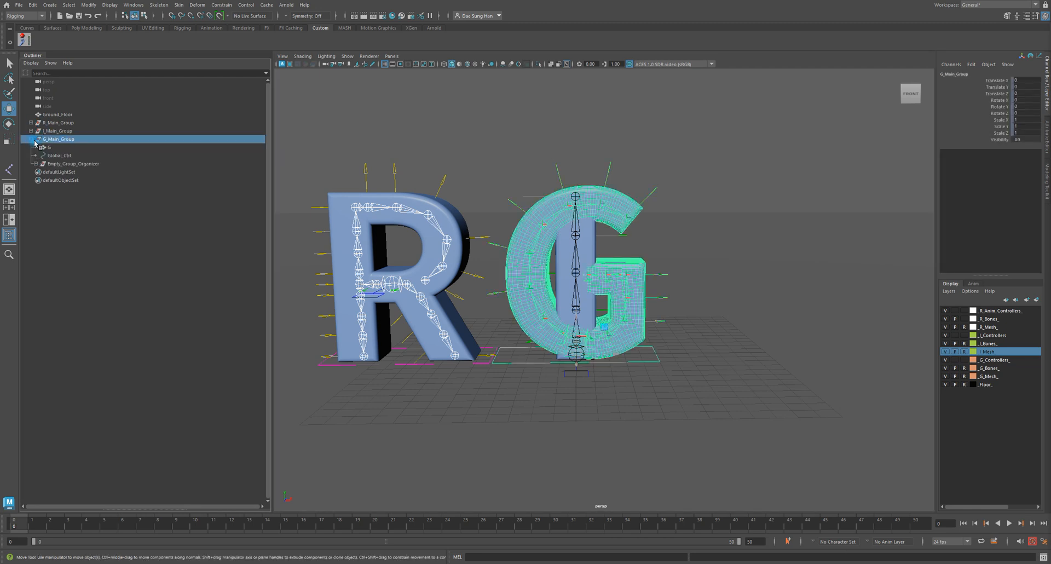
{"action": "left_click", "coordinate": [57, 156]}
{"action": "left_click_drag", "start_coordinate": [618, 354], "coordinate": [743, 356]}
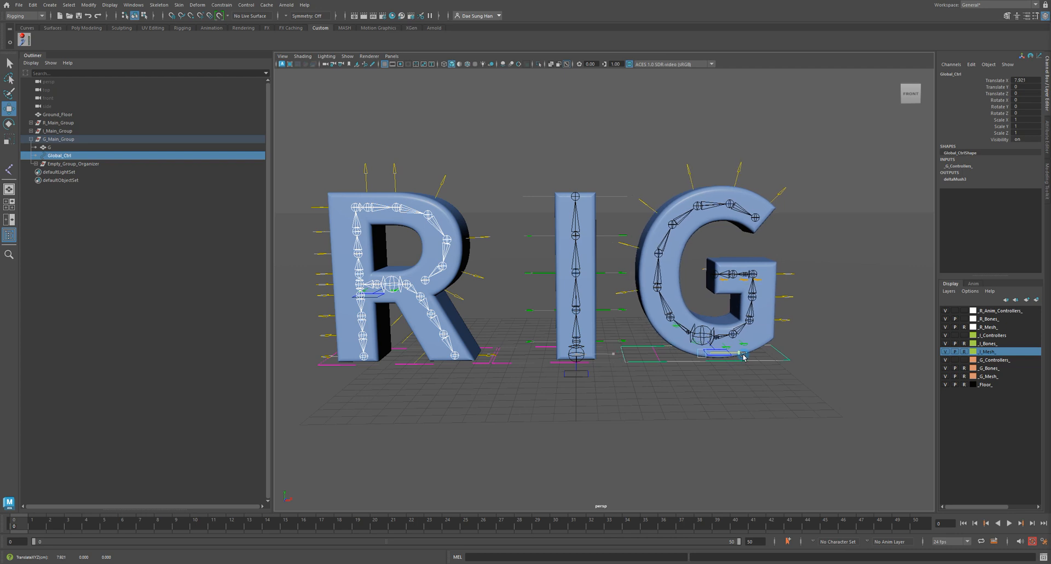
{"action": "left_click", "coordinate": [731, 401]}
Move the R rig's global controller closer to the I to even out the letter spacing.
{"action": "left_click_drag", "start_coordinate": [730, 399], "coordinate": [635, 364], "text": "alt"}
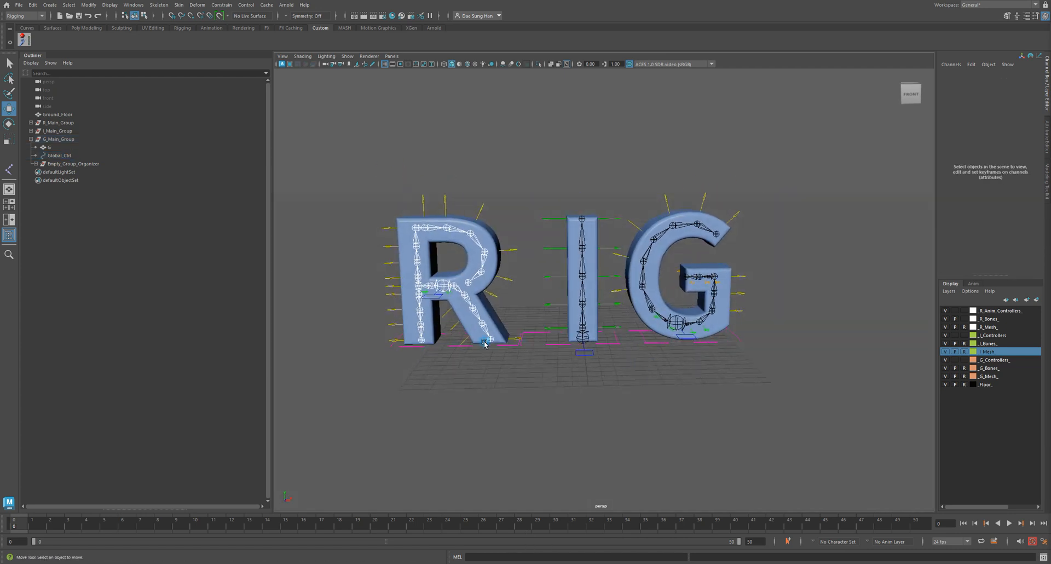
{"action": "left_click", "coordinate": [445, 347]}
{"action": "left_click_drag", "start_coordinate": [501, 340], "coordinate": [543, 347]}
{"action": "left_click", "coordinate": [640, 424]}
{"action": "left_click_drag", "start_coordinate": [722, 376], "coordinate": [474, 359], "text": "alt"}
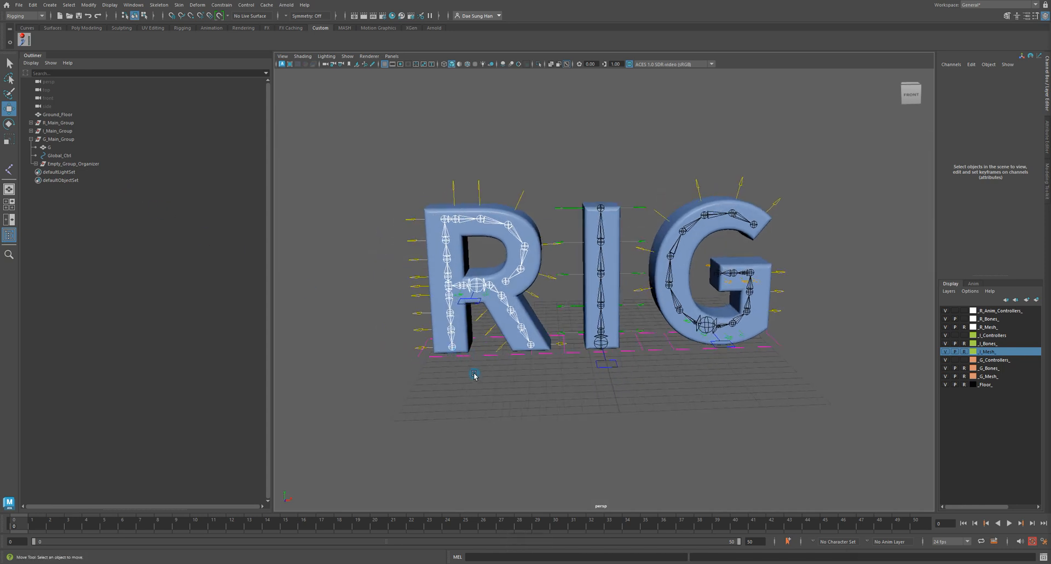
Set the Visibility of the R and I rigs' global controllers to 0.
{"action": "left_click", "coordinate": [462, 355]}
{"action": "double_click", "coordinate": [1019, 138]}
{"action": "type", "text": "0"}
{"action": "key", "text": "Return"}
{"action": "left_click", "coordinate": [520, 381]}
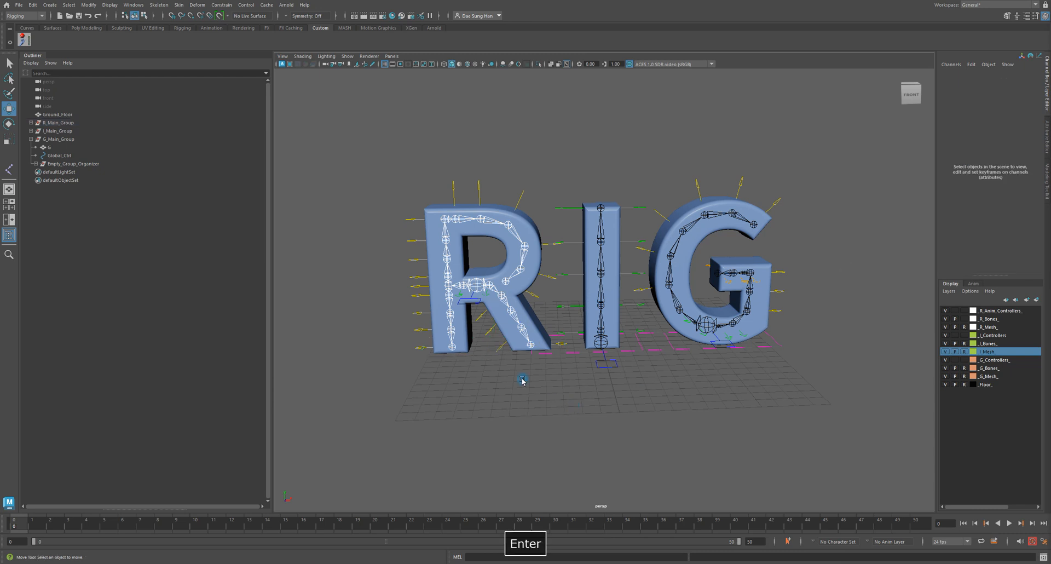
{"action": "left_click", "coordinate": [535, 354]}
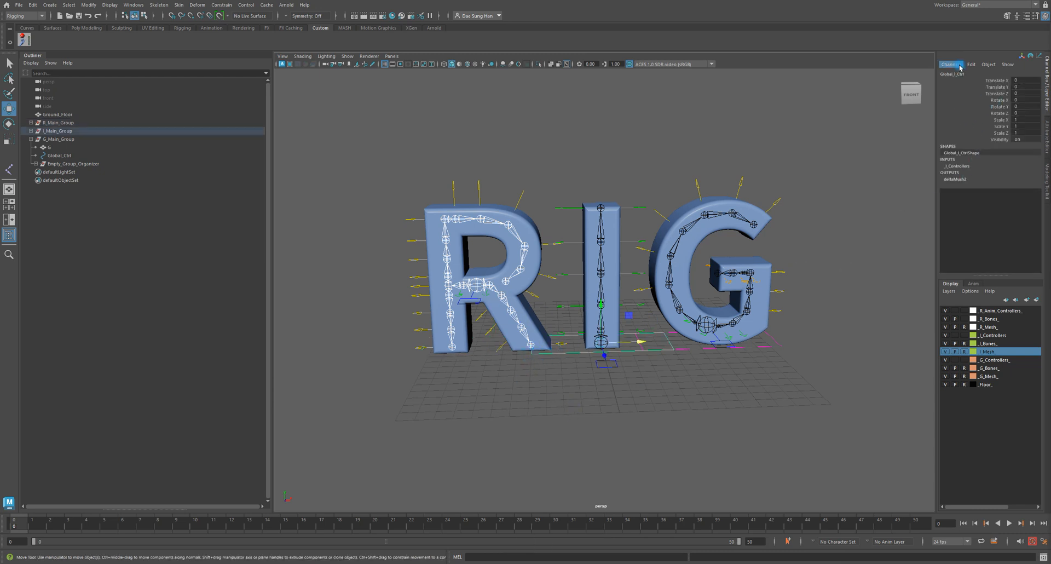
{"action": "type", "text": "0"}
{"action": "key", "text": "Return"}
Set the Visibility of the G rig's global controller to 0 and clear the selection.
{"action": "left_click", "coordinate": [779, 359]}
{"action": "left_click", "coordinate": [683, 351]}
{"action": "left_click", "coordinate": [1017, 140]}
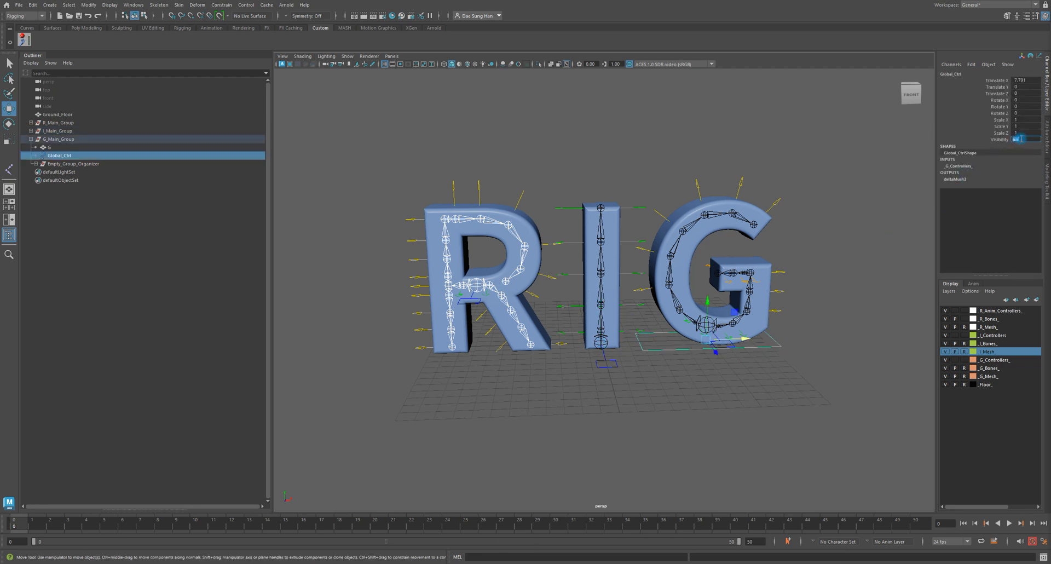
{"action": "type", "text": "0"}
{"action": "key", "text": "Return"}
{"action": "left_click", "coordinate": [706, 460]}
{"action": "right_click_drag", "start_coordinate": [677, 409], "coordinate": [581, 358], "text": "alt"}
{"action": "mouse_move", "coordinate": [582, 359]}
{"action": "left_mouse_down", "text": "alt"}
{"action": "mouse_move", "coordinate": [516, 361]}
{"action": "mouse_move", "coordinate": [638, 357]}
{"action": "mouse_move", "coordinate": [586, 353]}
{"action": "left_mouse_up", "text": "alt"}
{"action": "right_click_drag", "start_coordinate": [687, 333], "coordinate": [788, 316], "text": "alt"}
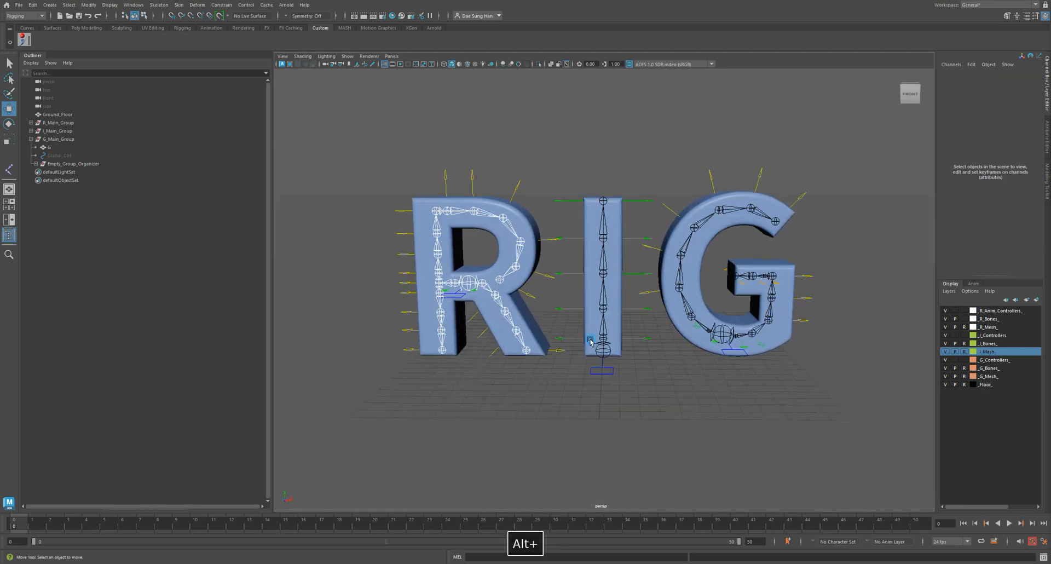
{"action": "middle_click_drag", "start_coordinate": [682, 300], "coordinate": [659, 334], "text": "alt"}
{"action": "right_click_drag", "start_coordinate": [659, 333], "coordinate": [689, 331], "text": "alt"}
{"action": "mouse_move", "coordinate": [688, 332]}
{"action": "left_mouse_down", "text": "alt"}
{"action": "mouse_move", "coordinate": [712, 341]}
{"action": "mouse_move", "coordinate": [690, 331]}
{"action": "left_mouse_up", "text": "alt"}
{"action": "key", "text": "w"}
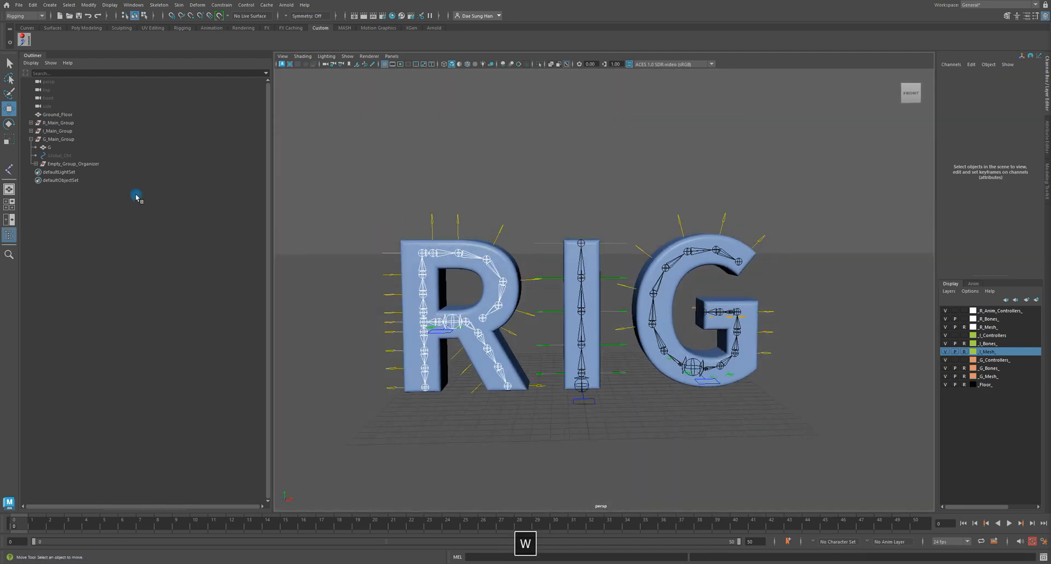
Expand I_Main_Group and R_Main_Group in the Outliner to list their meshes, organizer groups and global controllers.
{"action": "left_click", "coordinate": [31, 131]}
{"action": "left_click", "coordinate": [31, 122]}
{"action": "right_click_drag", "start_coordinate": [645, 286], "coordinate": [606, 280], "text": "alt"}
{"action": "left_click_drag", "start_coordinate": [654, 263], "coordinate": [501, 350], "text": "alt"}
{"action": "key", "text": "w"}
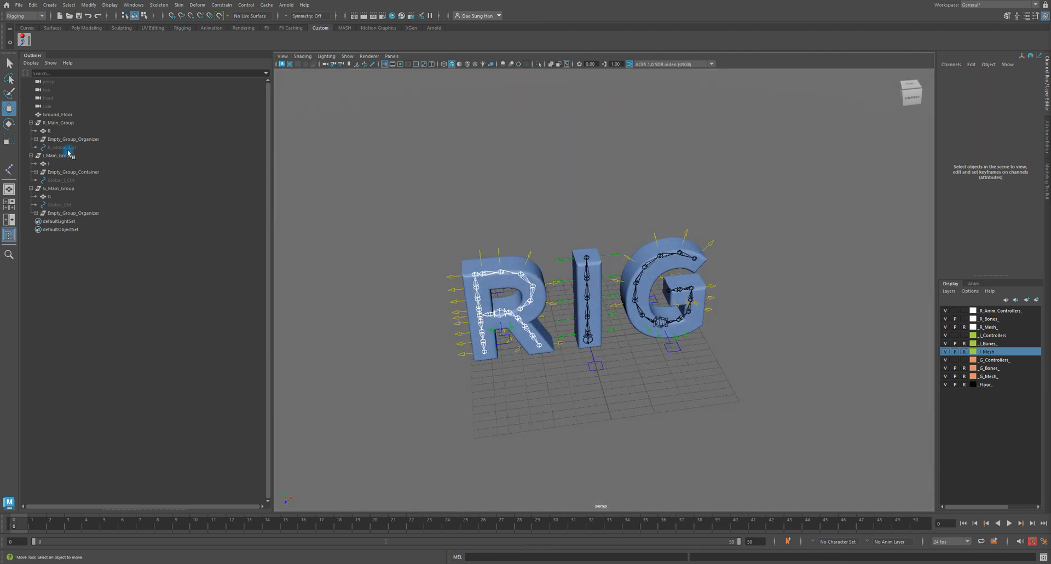
{"action": "key", "text": "w"}
Select the COG controllers of the R, I and G rigs together, and clear the selection.
{"action": "left_click", "coordinate": [500, 346]}
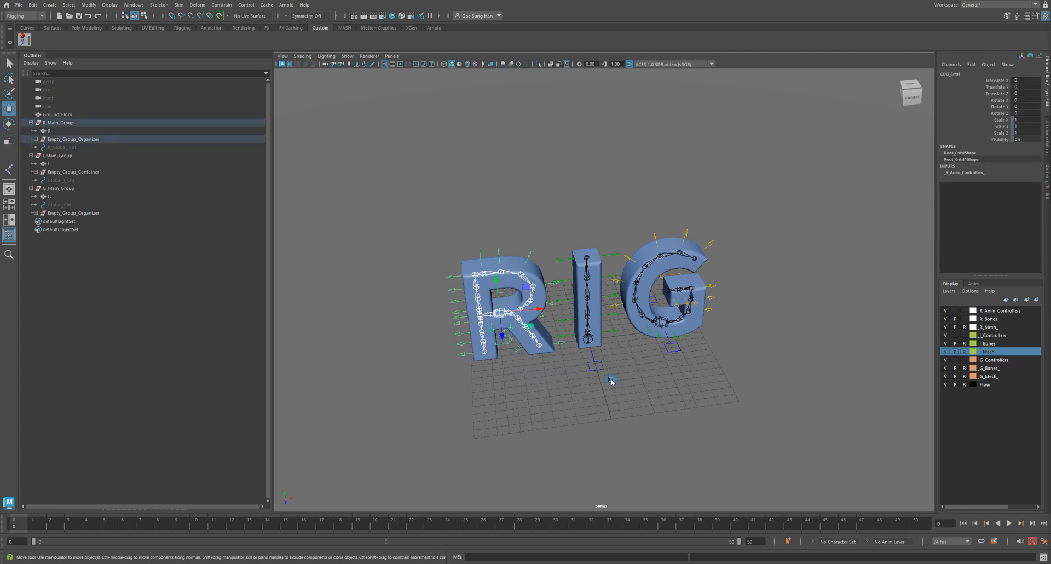
{"action": "left_click", "coordinate": [591, 368], "text": "shift"}
{"action": "left_click", "coordinate": [672, 351], "text": "shift"}
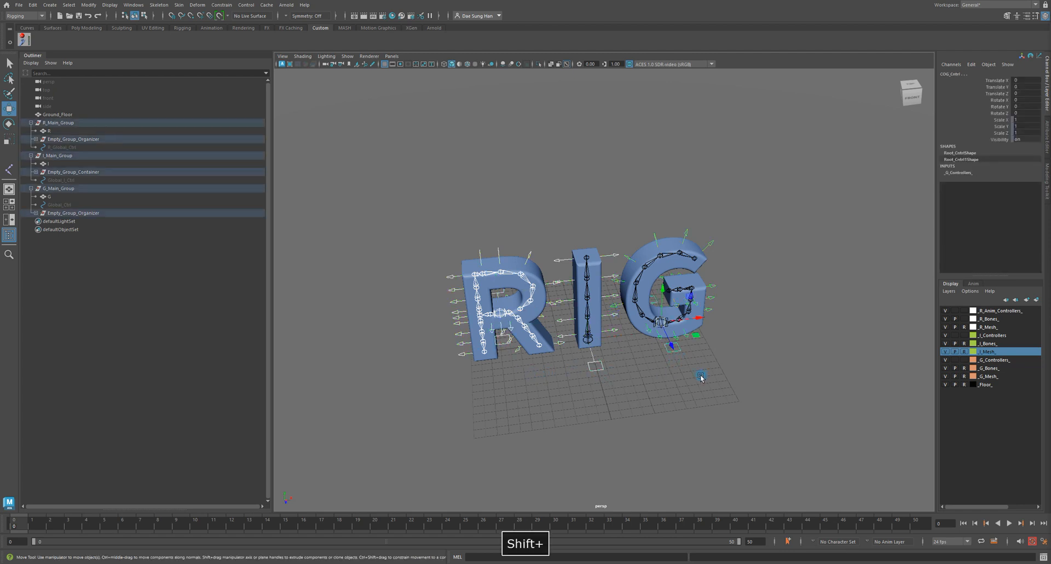
{"action": "left_click", "coordinate": [701, 375]}
{"action": "left_click_drag", "start_coordinate": [701, 376], "coordinate": [639, 381], "text": "alt"}
{"action": "right_click_drag", "start_coordinate": [639, 381], "coordinate": [688, 407], "text": "alt"}
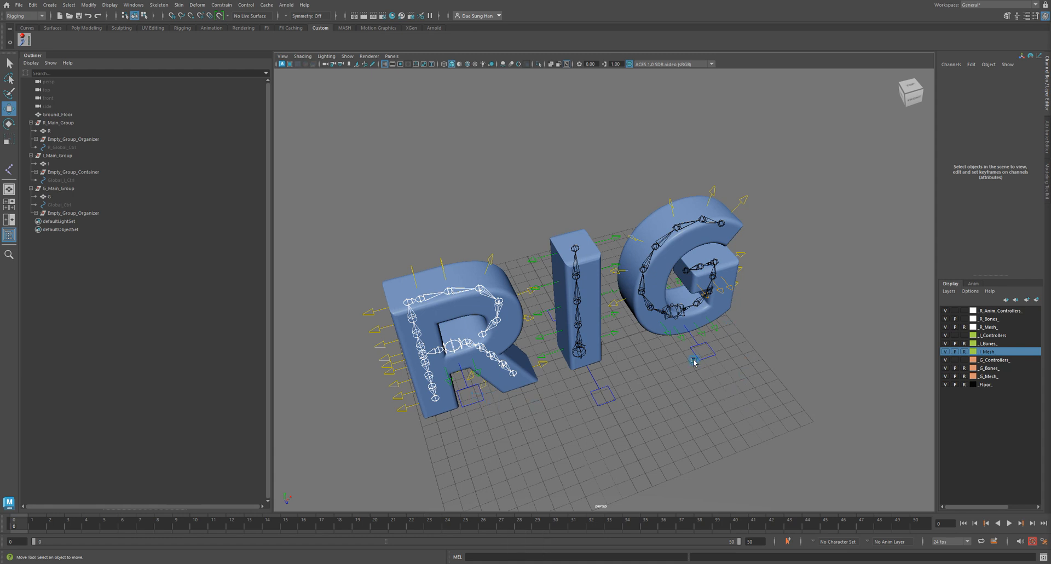
Try moving all three letters together by their COG controllers at the base of R, I and G.
{"action": "left_click", "coordinate": [468, 405]}
{"action": "left_click", "coordinate": [602, 404], "text": "shift"}
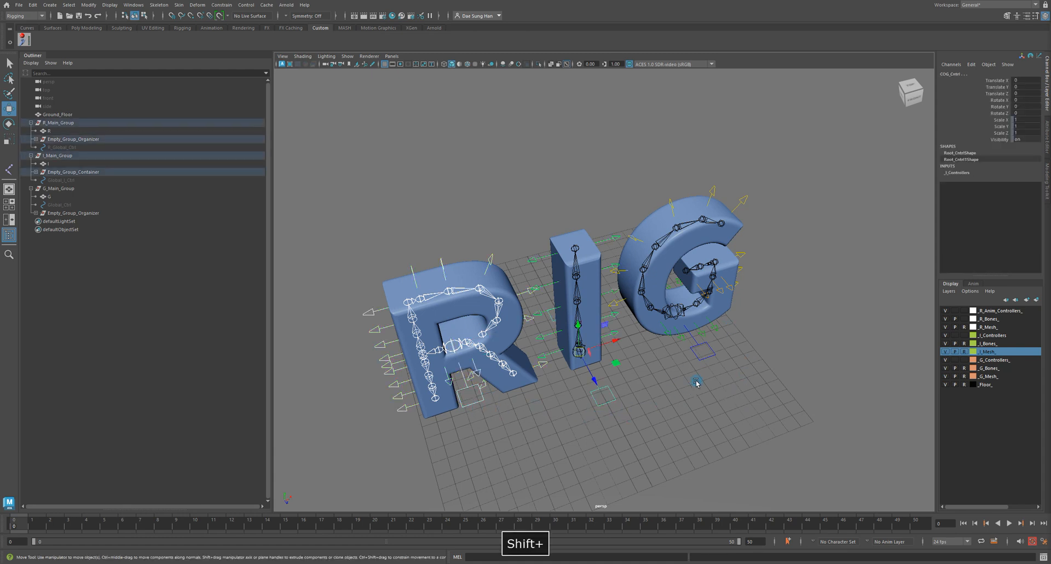
{"action": "left_click", "coordinate": [715, 383], "text": "shift"}
{"action": "left_click_drag", "start_coordinate": [694, 353], "coordinate": [631, 356], "text": "alt"}
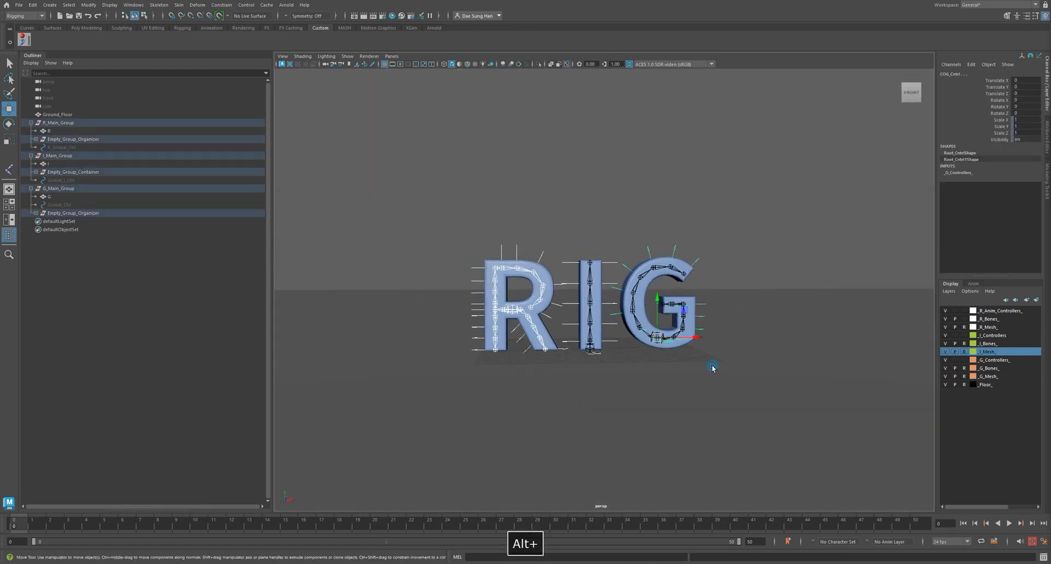
{"action": "left_click_drag", "start_coordinate": [523, 370], "coordinate": [649, 353], "text": "alt"}
{"action": "left_click_drag", "start_coordinate": [678, 316], "coordinate": [542, 283], "text": "alt"}
{"action": "left_click_drag", "start_coordinate": [645, 344], "coordinate": [725, 342]}
Undo the shared COG controller moves and clear the selection.
{"action": "key", "text": "ctrl+z"}
{"action": "key", "text": "ctrl+z"}
{"action": "key", "text": "ctrl+z"}
{"action": "key", "text": "ctrl+z"}
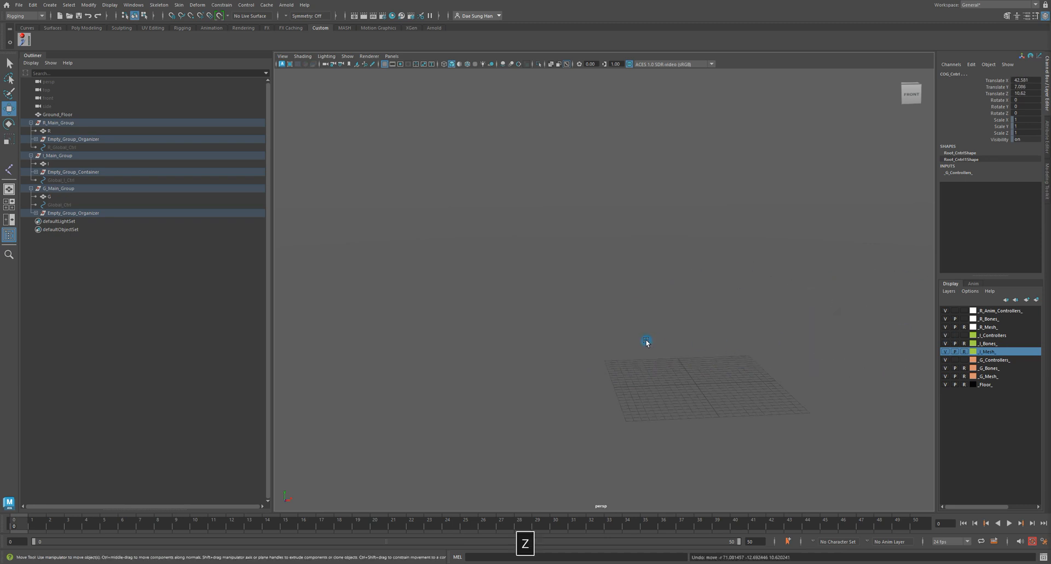
{"action": "middle_click_drag", "start_coordinate": [618, 339], "coordinate": [537, 269], "text": "alt"}
{"action": "right_click_drag", "start_coordinate": [537, 270], "coordinate": [612, 291], "text": "alt"}
{"action": "middle_click_drag", "start_coordinate": [505, 439], "coordinate": [528, 450], "text": "alt"}
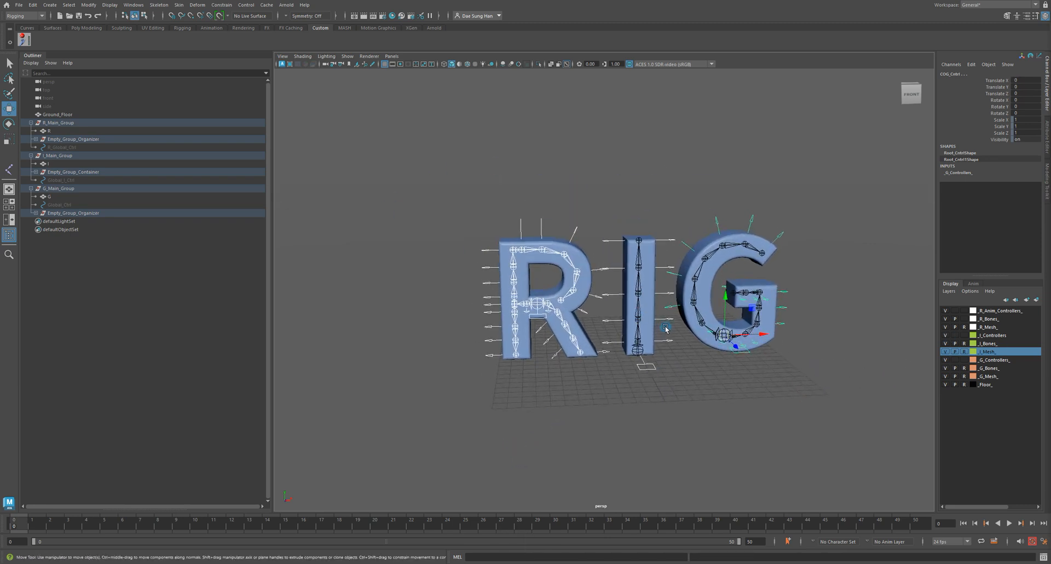
{"action": "left_click", "coordinate": [668, 422]}
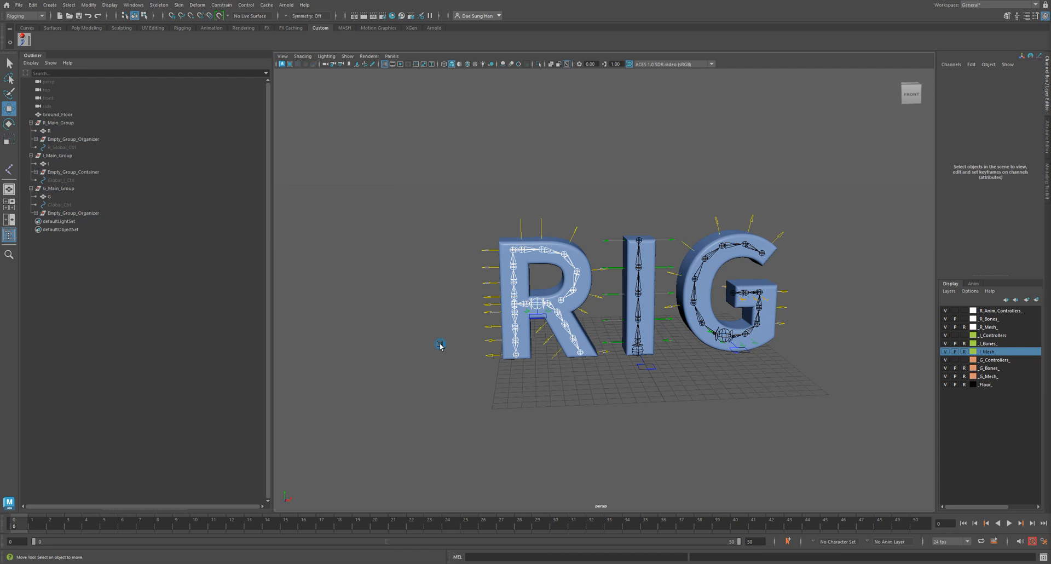
Rename the global controller inside I_Main_Group as I_Global_Ctrl.
{"action": "left_click", "coordinate": [72, 180]}
{"action": "left_click", "coordinate": [69, 148], "text": "ctrl"}
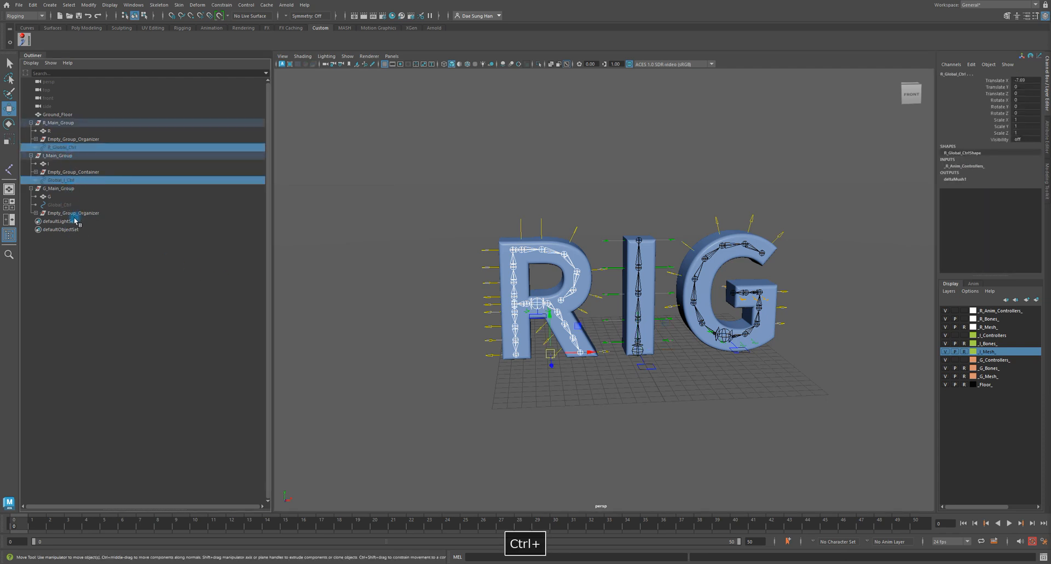
{"action": "left_click", "coordinate": [61, 147]}
{"action": "left_click", "coordinate": [63, 181]}
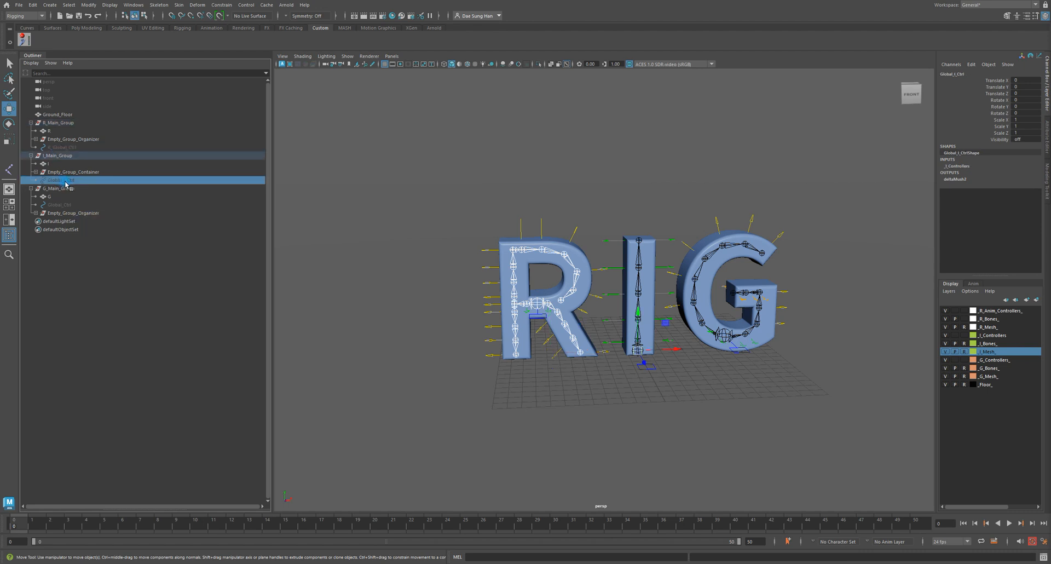
{"action": "double_click", "coordinate": [56, 182]}
{"action": "left_click", "coordinate": [49, 180]}
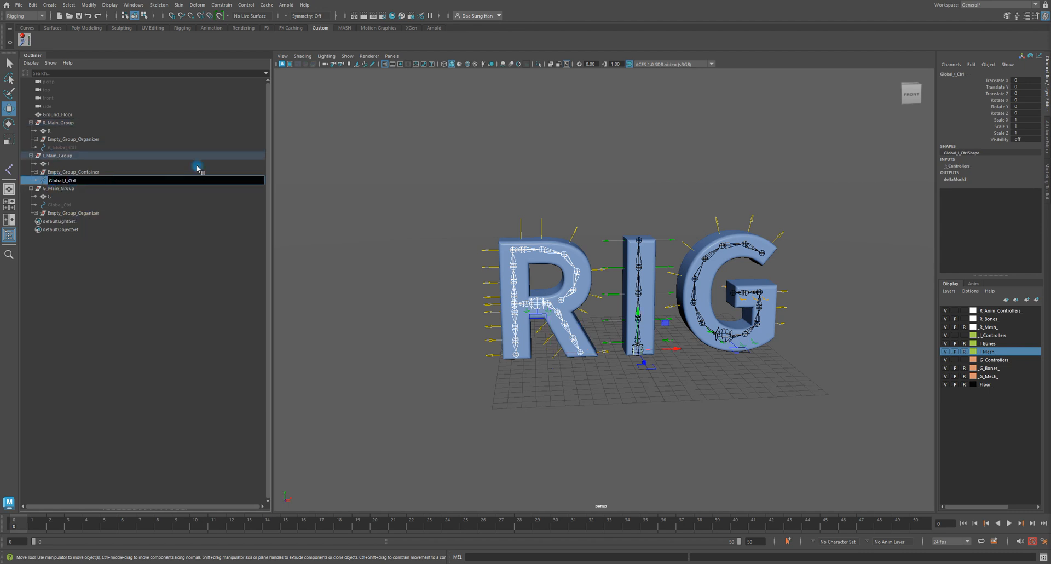
{"action": "type", "text": "I"}
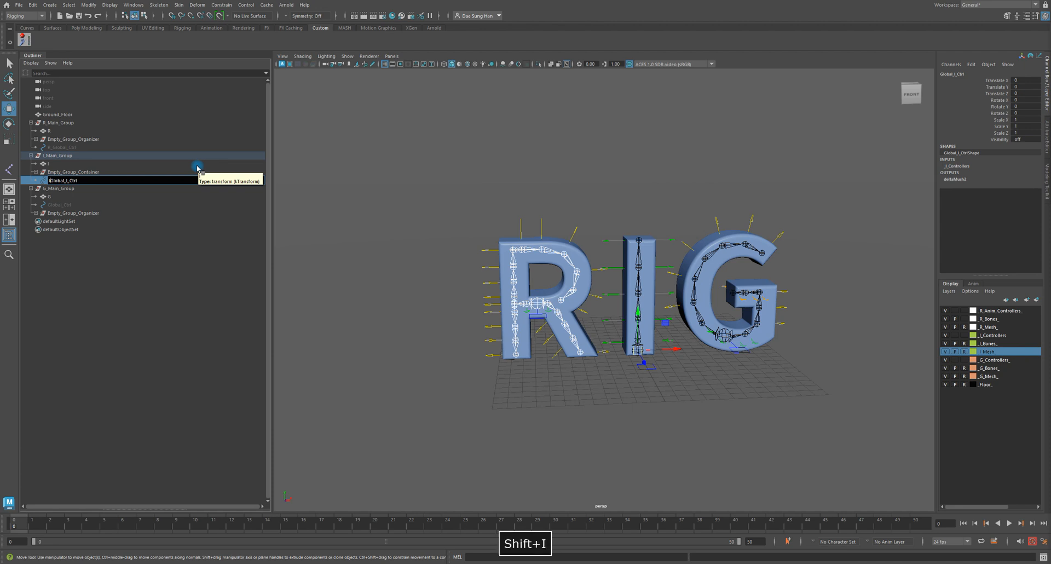
{"action": "key", "text": "Return"}
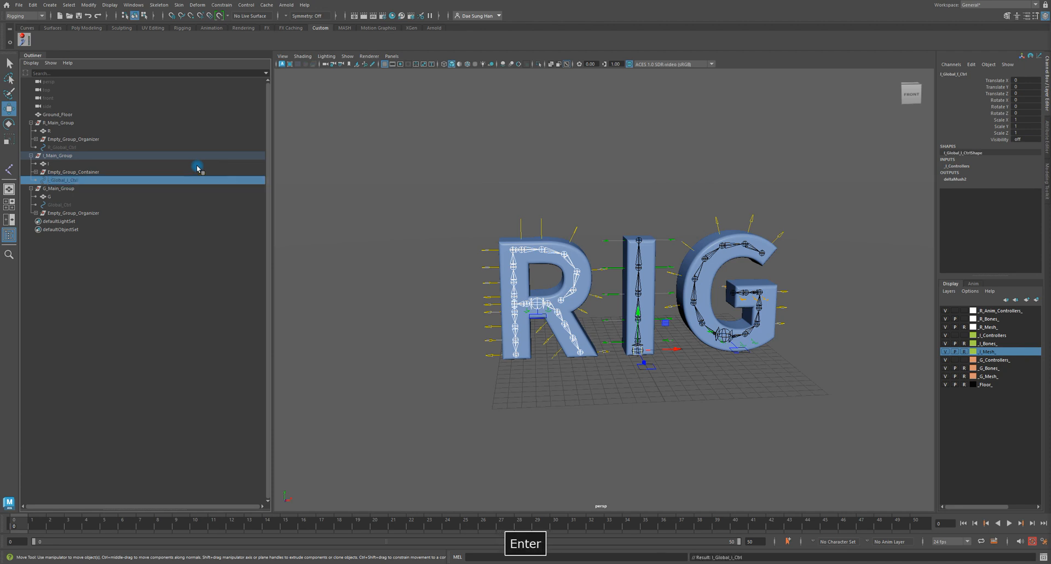
{"action": "double_click", "coordinate": [54, 181]}
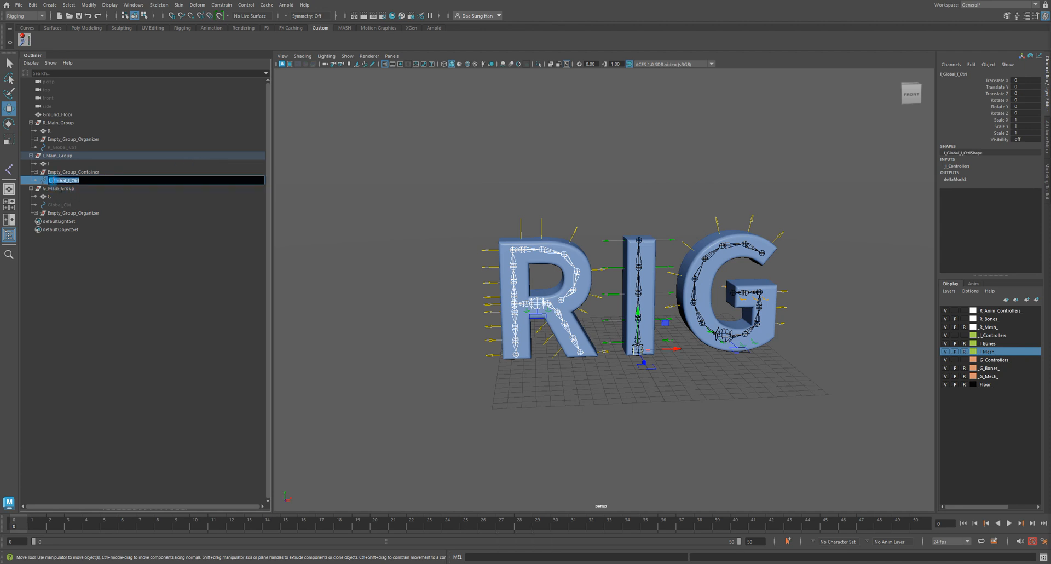
{"action": "left_click", "coordinate": [71, 181]}
{"action": "key", "text": "BackSpace"}
{"action": "key", "text": "Return"}
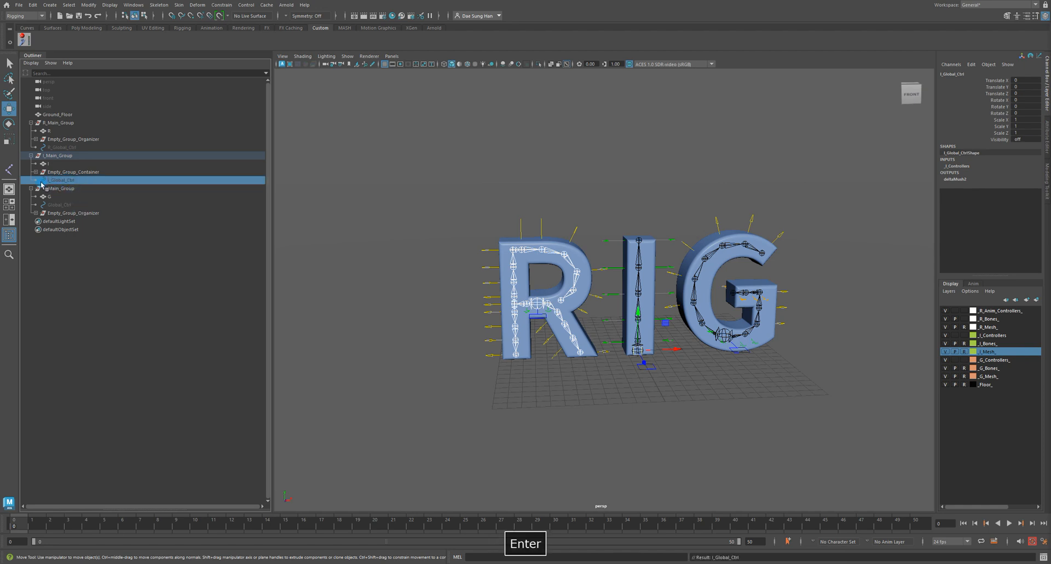
Rename the global controller inside G_Main_Group as G_Global_Ctrl.
{"action": "left_click", "coordinate": [56, 206]}
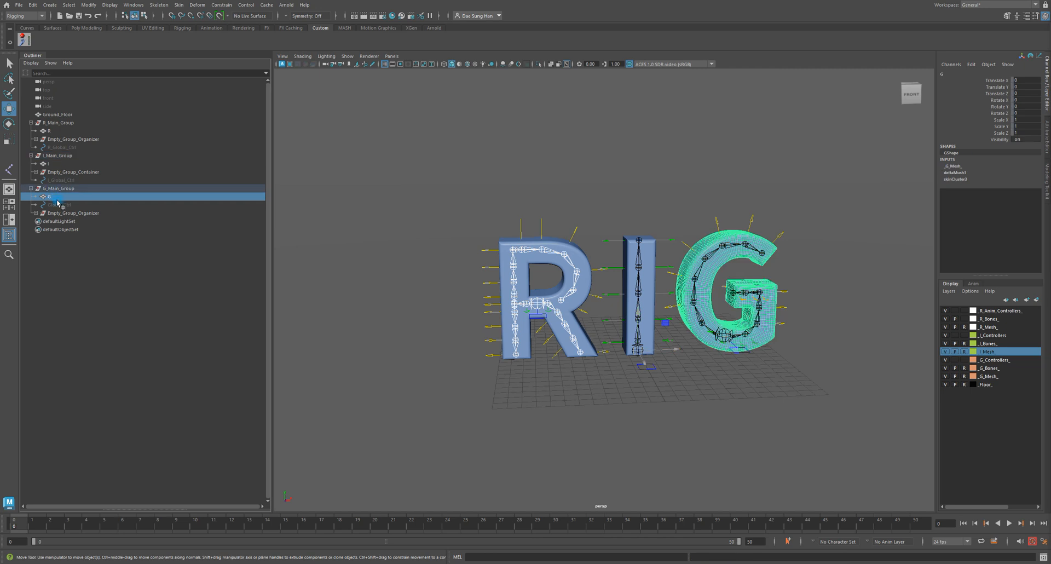
{"action": "double_click", "coordinate": [62, 206]}
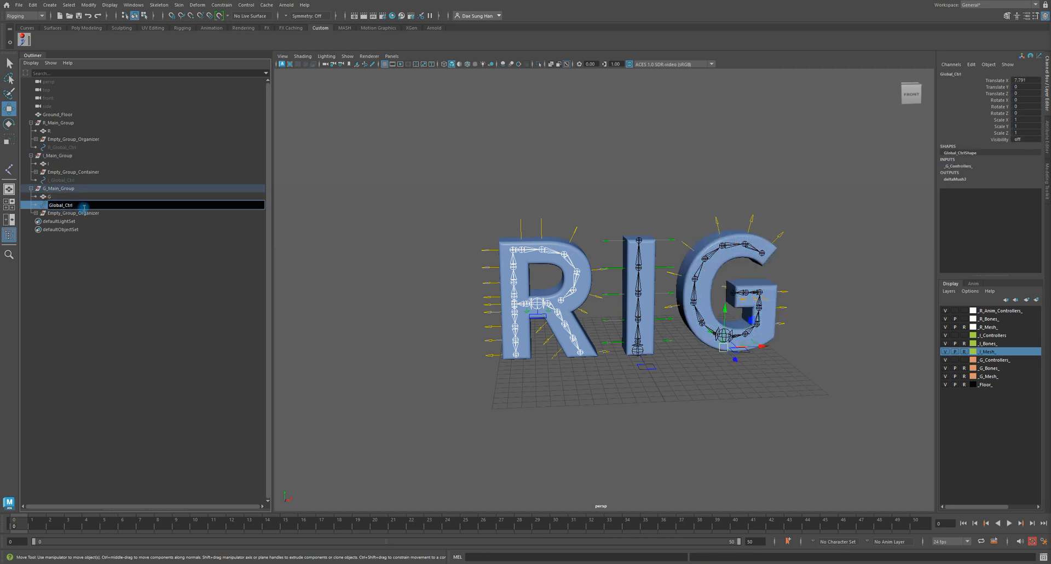
{"action": "type", "text": "G"}
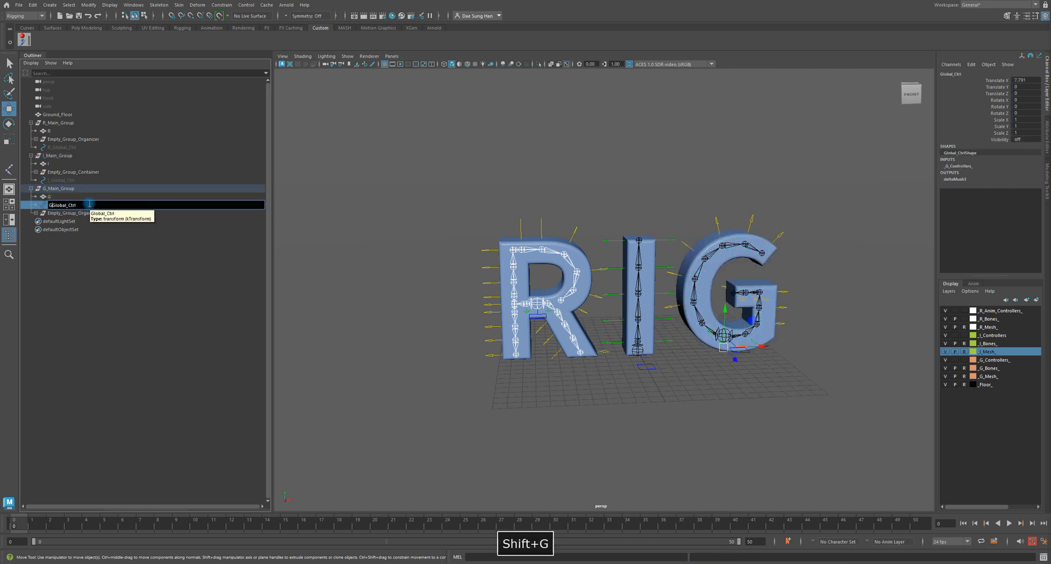
{"action": "type", "text": "_"}
{"action": "key", "text": "Return"}
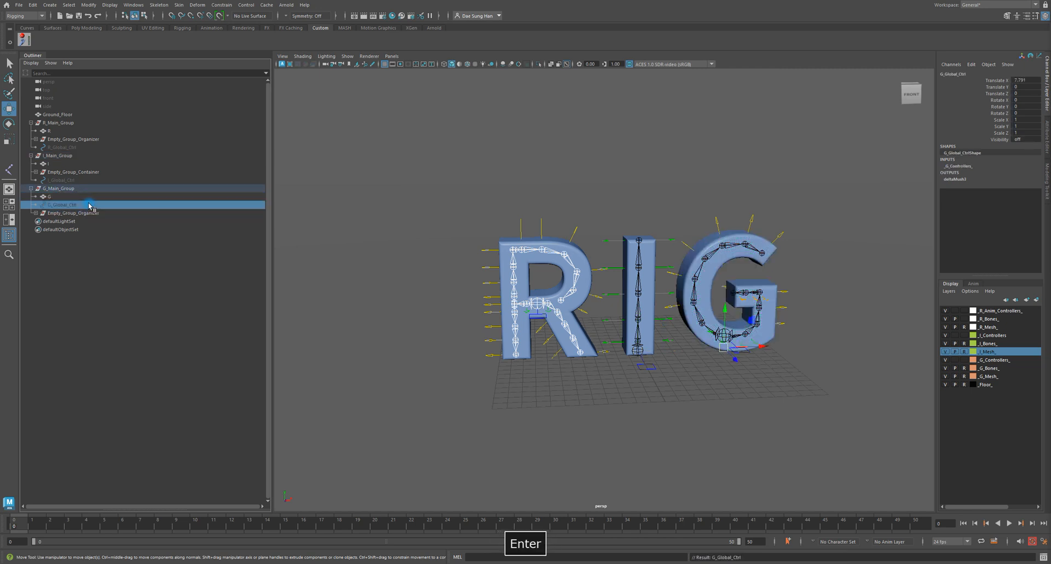
Check the renamed I and G global controllers, and select them together with R_Global_Ctrl in the Outliner.
{"action": "left_click", "coordinate": [56, 181]}
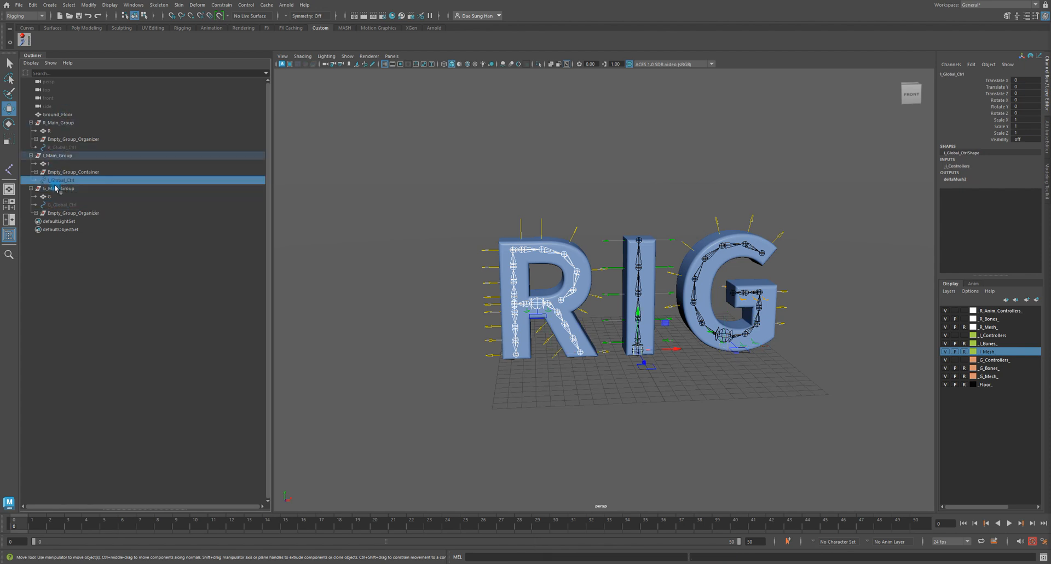
{"action": "left_click", "coordinate": [58, 206]}
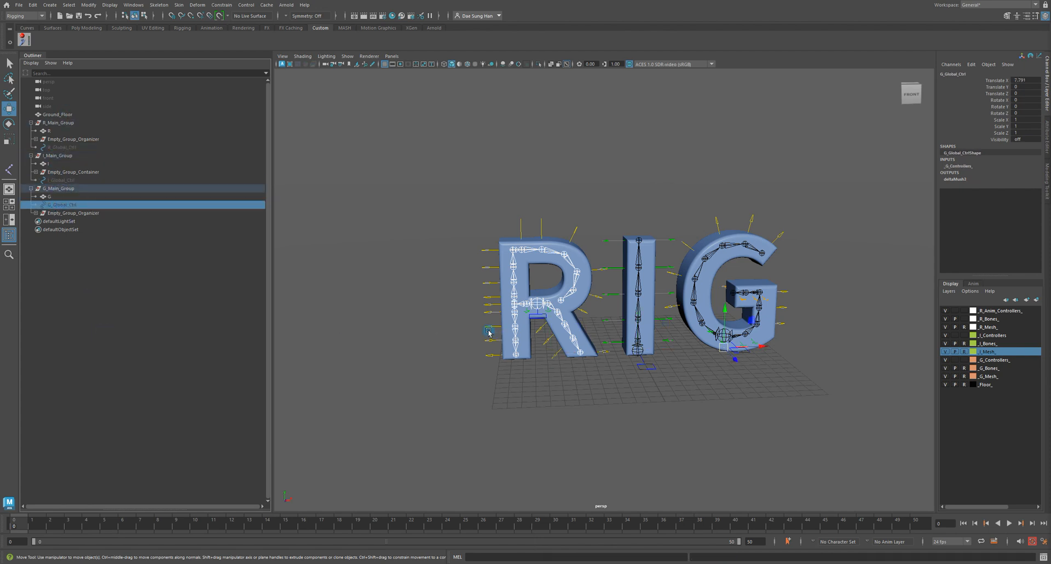
{"action": "left_click", "coordinate": [59, 148], "text": "ctrl"}
{"action": "left_click", "coordinate": [67, 181], "text": "ctrl"}
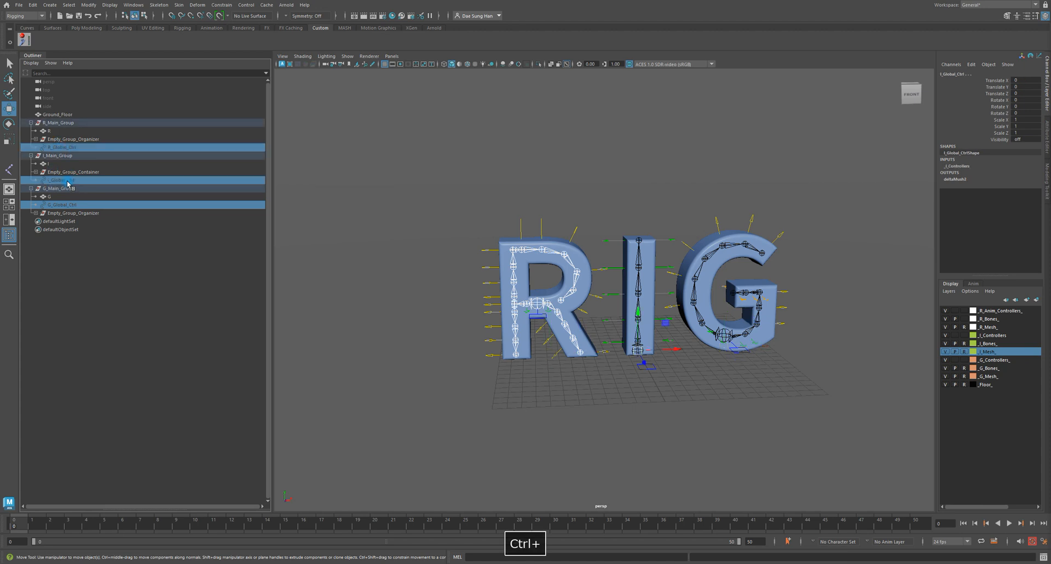
{"action": "right_click_drag", "start_coordinate": [729, 304], "coordinate": [578, 242], "text": "alt"}
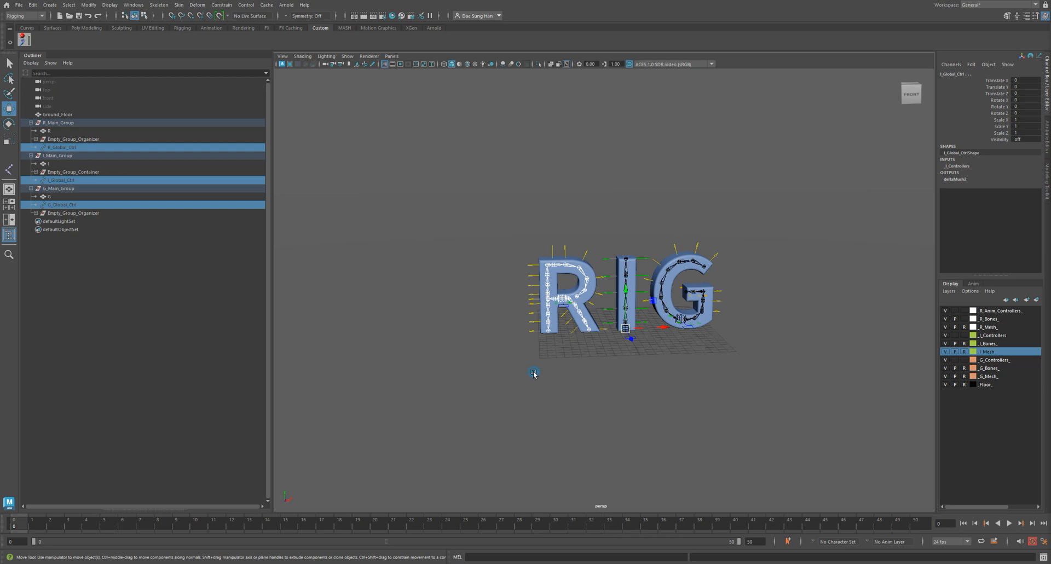
{"action": "left_click_drag", "start_coordinate": [53, 200], "coordinate": [69, 165]}
Select R_Global_Ctrl, I_Global_Ctrl and G_Global_Ctrl and move the word until G is at about -40.2 in X and -32.9 in Y.
{"action": "left_click", "coordinate": [65, 149]}
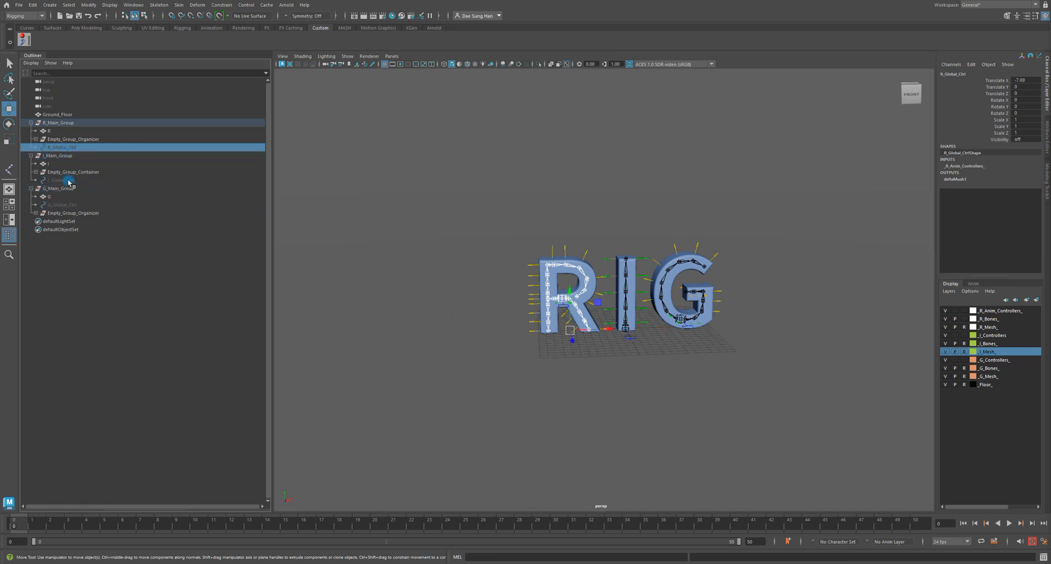
{"action": "left_click", "coordinate": [68, 180], "text": "ctrl"}
{"action": "left_click", "coordinate": [68, 204], "text": "ctrl"}
{"action": "right_click_drag", "start_coordinate": [731, 281], "coordinate": [676, 283], "text": "alt"}
{"action": "left_click_drag", "start_coordinate": [676, 283], "coordinate": [665, 277], "text": "alt"}
{"action": "left_click_drag", "start_coordinate": [703, 316], "coordinate": [439, 421]}
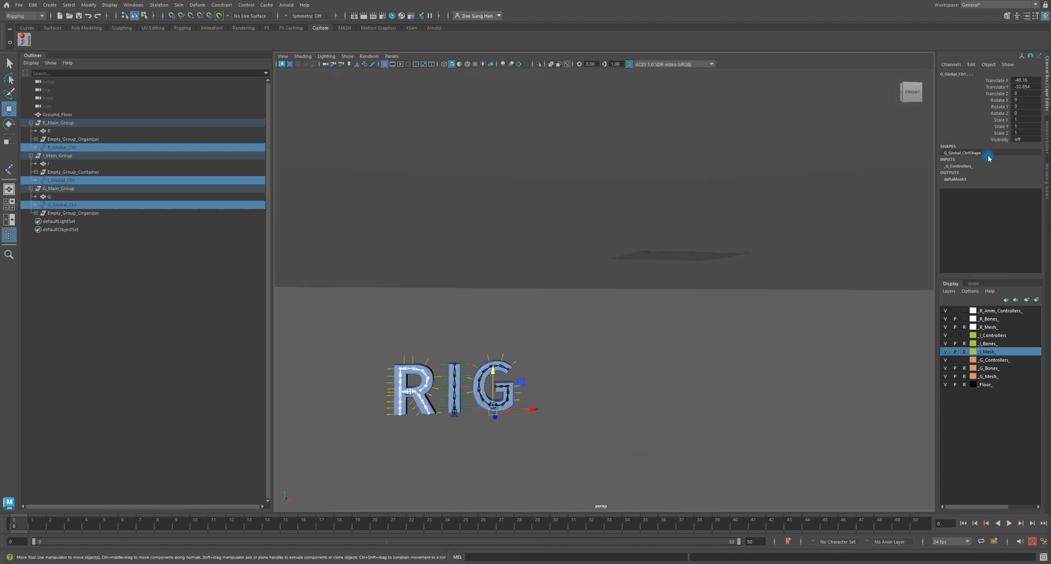
Try moving the three global controllers further along X, and undo that move.
{"action": "left_click_drag", "start_coordinate": [335, 400], "coordinate": [319, 409], "text": "alt"}
{"action": "left_click_drag", "start_coordinate": [493, 410], "coordinate": [407, 411]}
{"action": "key", "text": "z"}
{"action": "mouse_move", "coordinate": [677, 377]}
{"action": "left_mouse_down", "text": "alt"}
{"action": "mouse_move", "coordinate": [766, 387]}
{"action": "mouse_move", "coordinate": [734, 398]}
{"action": "mouse_move", "coordinate": [649, 371]}
{"action": "mouse_move", "coordinate": [673, 379]}
{"action": "left_mouse_up", "text": "alt"}
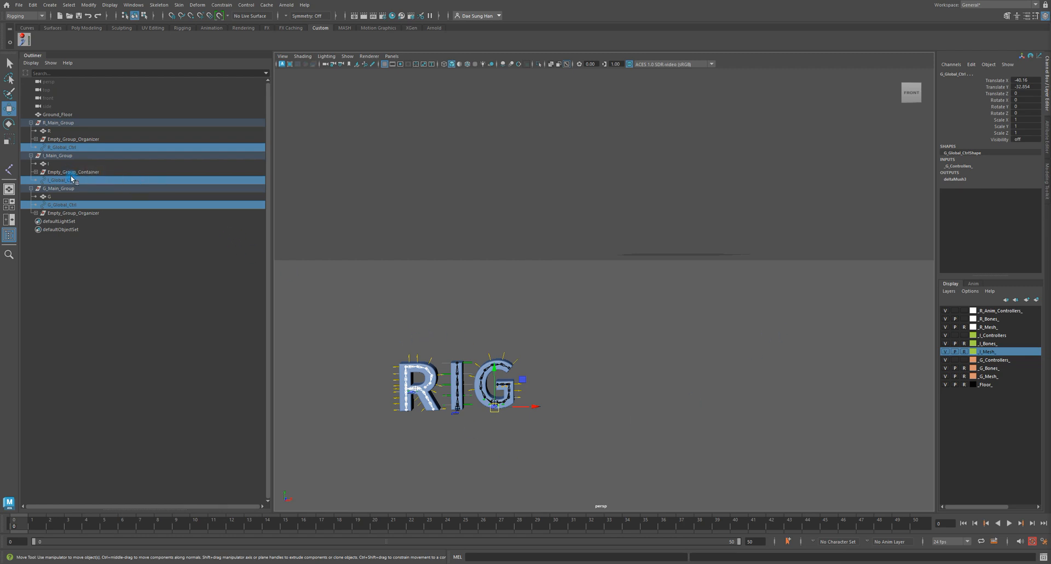
Clear the selection and examine the COG controllers of the R, I and G rigs one by one for their translate values.
{"action": "left_click", "coordinate": [523, 300]}
{"action": "left_click_drag", "start_coordinate": [523, 299], "coordinate": [490, 358], "text": "alt"}
{"action": "middle_click_drag", "start_coordinate": [350, 356], "coordinate": [565, 244], "text": "alt"}
{"action": "right_click_drag", "start_coordinate": [565, 244], "coordinate": [793, 300], "text": "alt"}
{"action": "middle_click_drag", "start_coordinate": [793, 300], "coordinate": [371, 342], "text": "alt"}
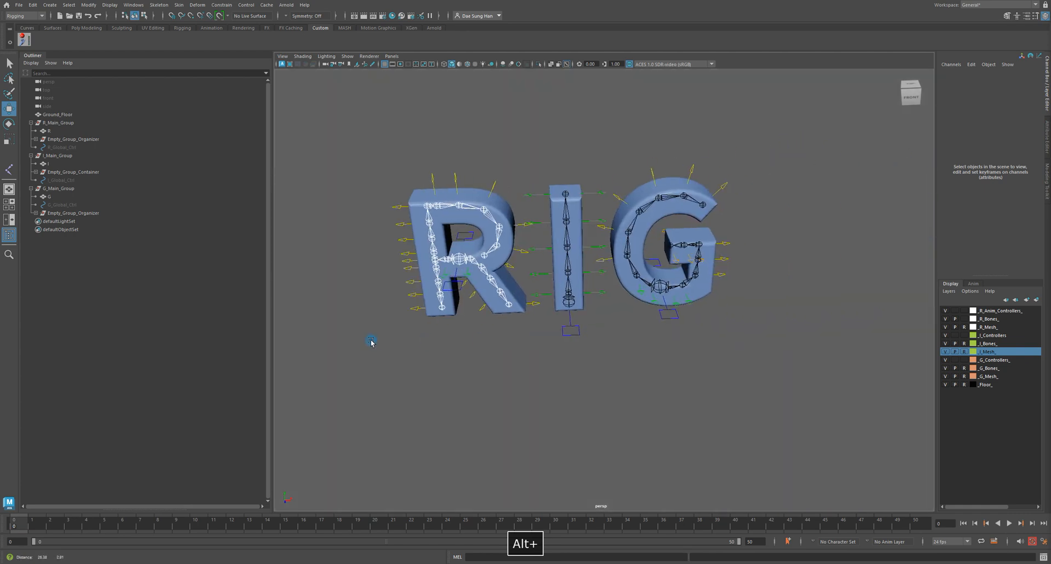
{"action": "left_click", "coordinate": [452, 287]}
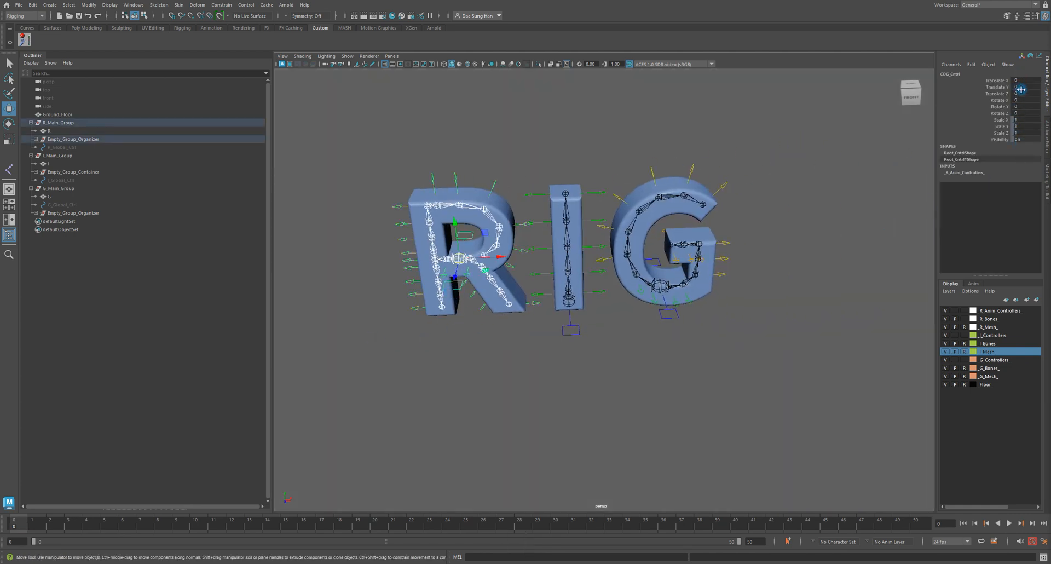
{"action": "left_click", "coordinate": [570, 330]}
{"action": "left_click", "coordinate": [669, 313]}
{"action": "middle_click_drag", "start_coordinate": [699, 330], "coordinate": [701, 363], "text": "alt"}
{"action": "right_click_drag", "start_coordinate": [700, 363], "coordinate": [664, 323], "text": "alt"}
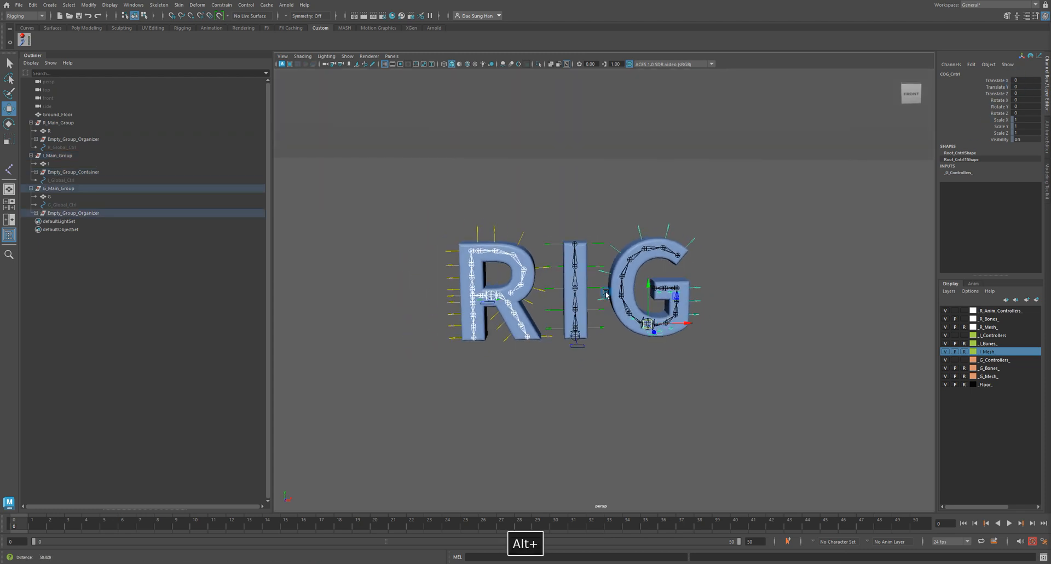
{"action": "left_click_drag", "start_coordinate": [664, 323], "coordinate": [663, 281], "text": "alt"}
{"action": "middle_click_drag", "start_coordinate": [663, 281], "coordinate": [648, 275], "text": "alt"}
Try to select the controllers of all three rigs with a selection box around the RIG letters.
{"action": "left_click_drag", "start_coordinate": [730, 197], "coordinate": [957, 106], "text": "alt"}
{"action": "left_click_drag", "start_coordinate": [755, 215], "coordinate": [454, 253], "text": "alt"}
{"action": "left_click_drag", "start_coordinate": [422, 157], "coordinate": [756, 350]}
{"action": "left_click_drag", "start_coordinate": [374, 165], "coordinate": [876, 470]}
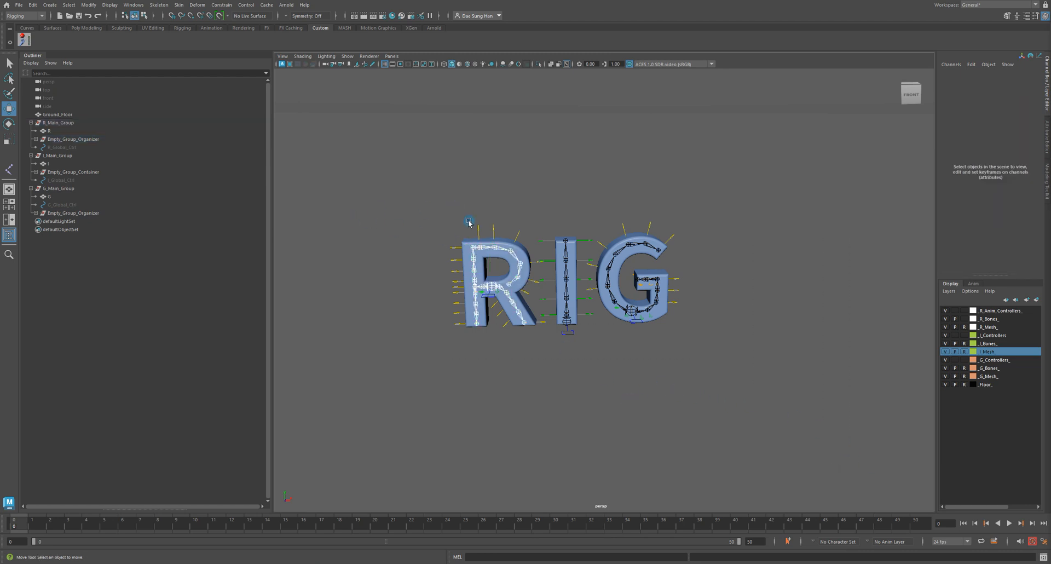
{"action": "left_click_drag", "start_coordinate": [411, 191], "coordinate": [749, 389]}
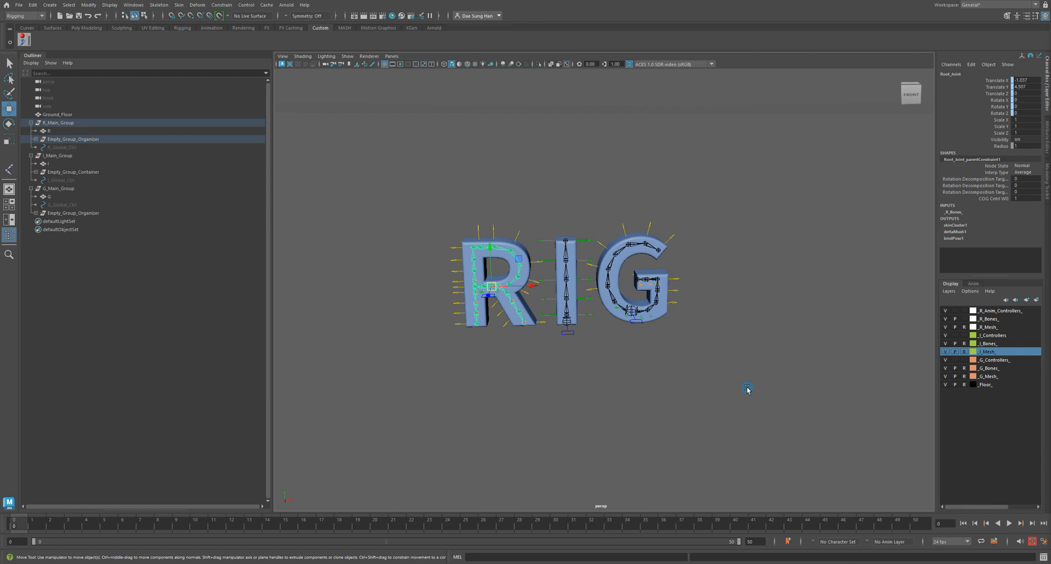
{"action": "left_click", "coordinate": [737, 385]}
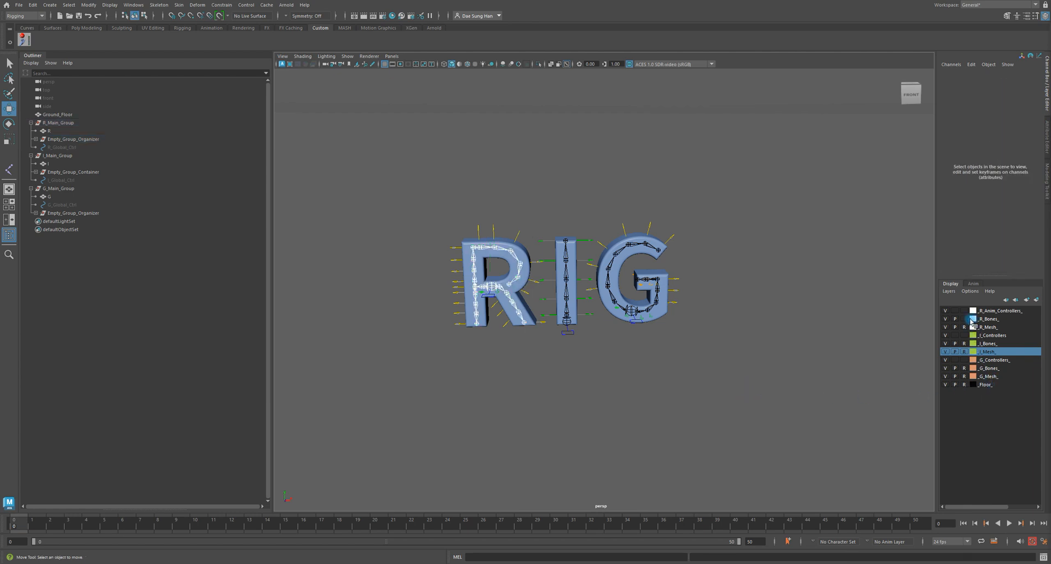
{"action": "left_click_drag", "start_coordinate": [436, 185], "coordinate": [783, 481]}
{"action": "key", "text": "q"}
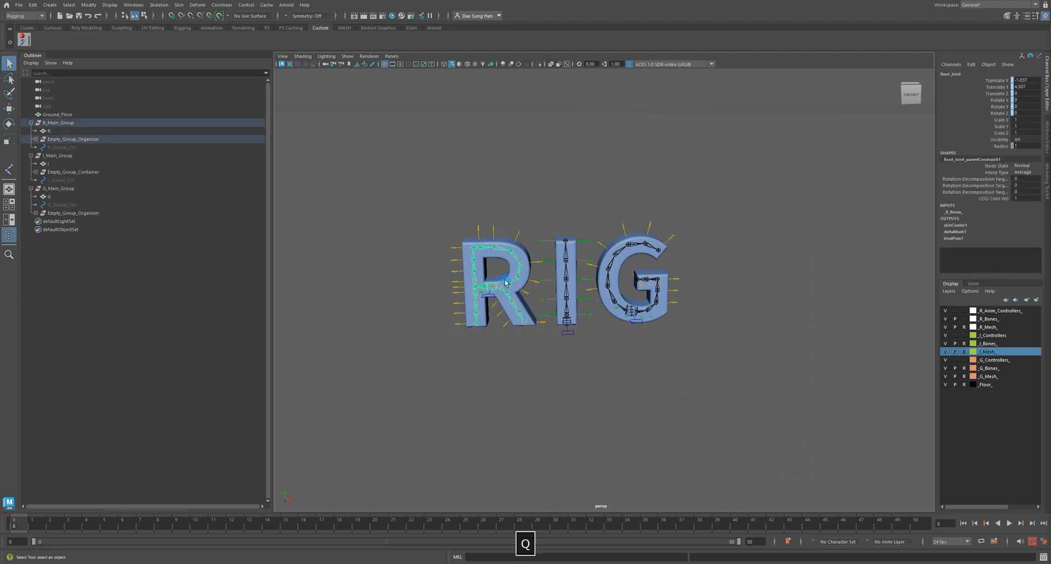
{"action": "left_click_drag", "start_coordinate": [414, 196], "coordinate": [722, 431]}
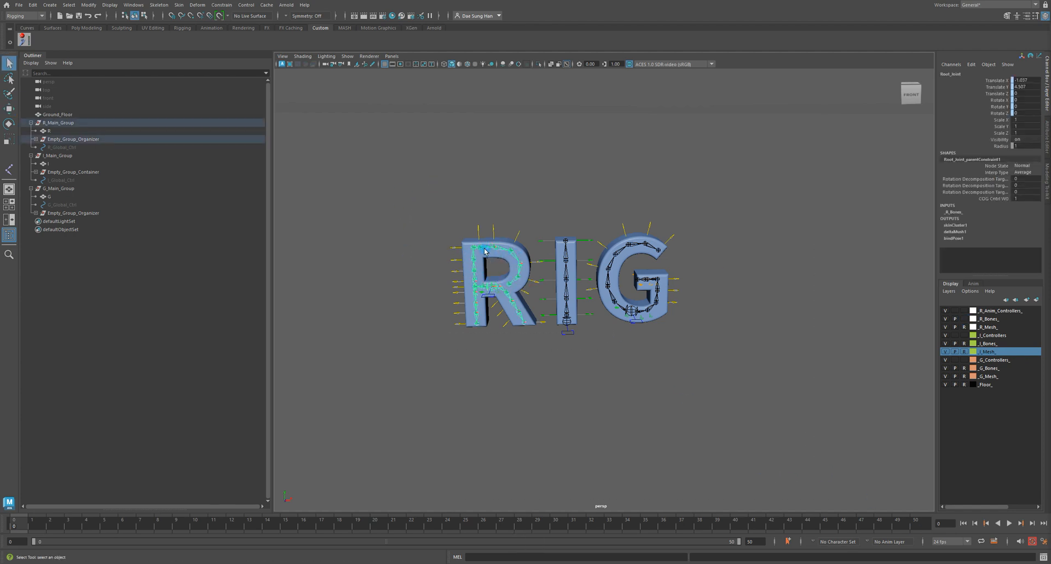
Clear the selection and select all controllers of the R, I and G rigs with a selection box around the letters.
{"action": "left_click", "coordinate": [963, 319]}
{"action": "left_click", "coordinate": [724, 380]}
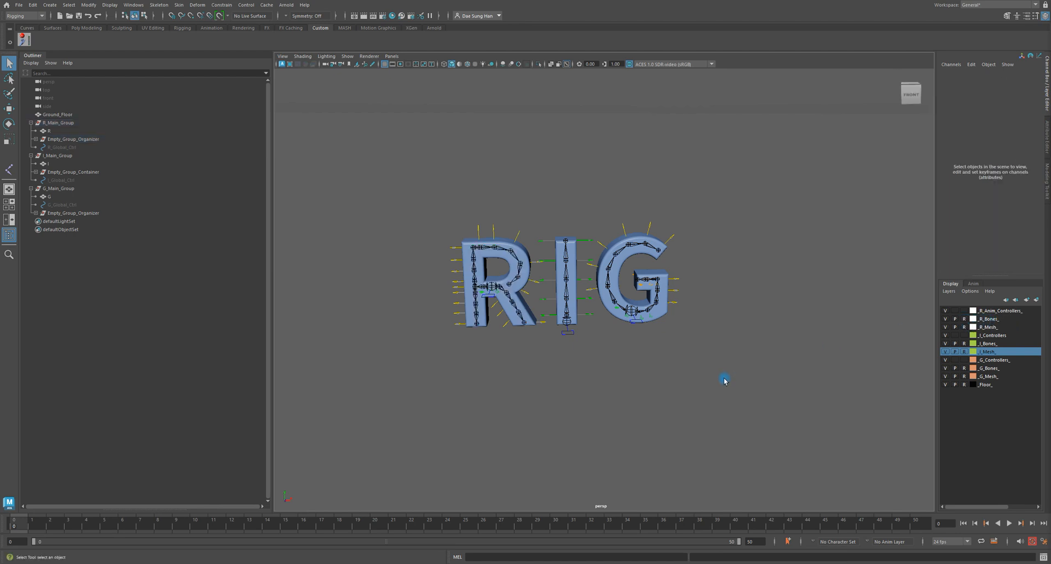
{"action": "left_click_drag", "start_coordinate": [424, 190], "coordinate": [859, 395]}
{"action": "left_click_drag", "start_coordinate": [433, 181], "coordinate": [847, 464]}
{"action": "left_click_drag", "start_coordinate": [524, 251], "coordinate": [577, 261], "text": "alt"}
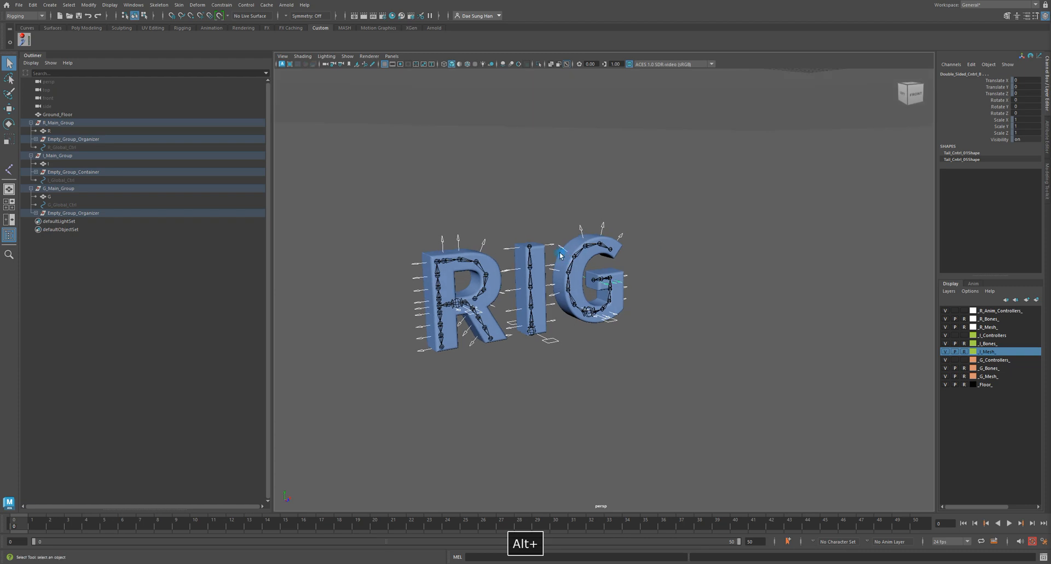
{"action": "right_click_drag", "start_coordinate": [455, 260], "coordinate": [521, 265], "text": "alt"}
{"action": "middle_click_drag", "start_coordinate": [520, 265], "coordinate": [695, 262], "text": "alt"}
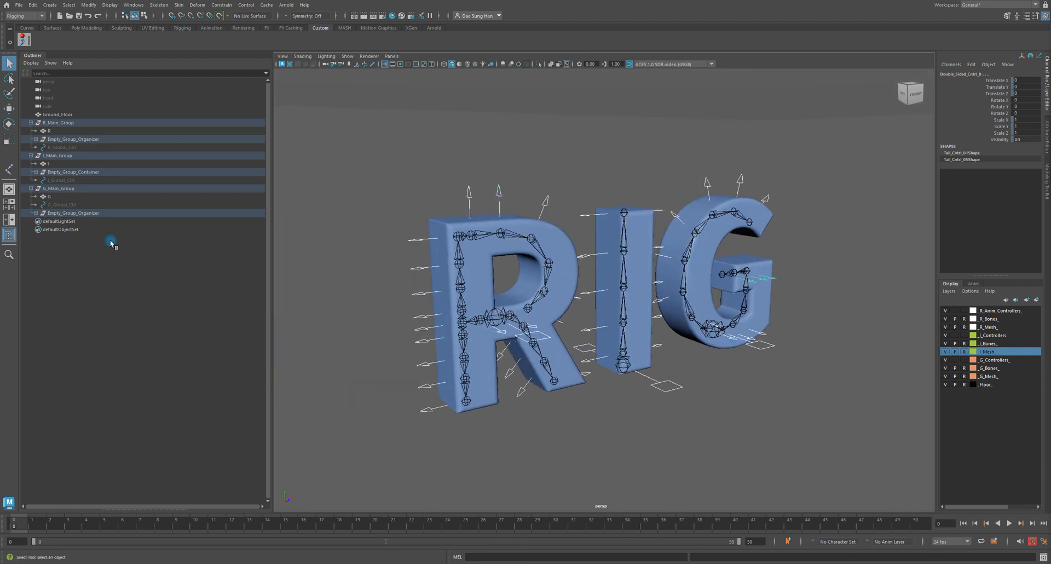
Expand the organizer and container groups of the three rigs and key all selected controllers at frame 0.
{"action": "left_click", "coordinate": [36, 140]}
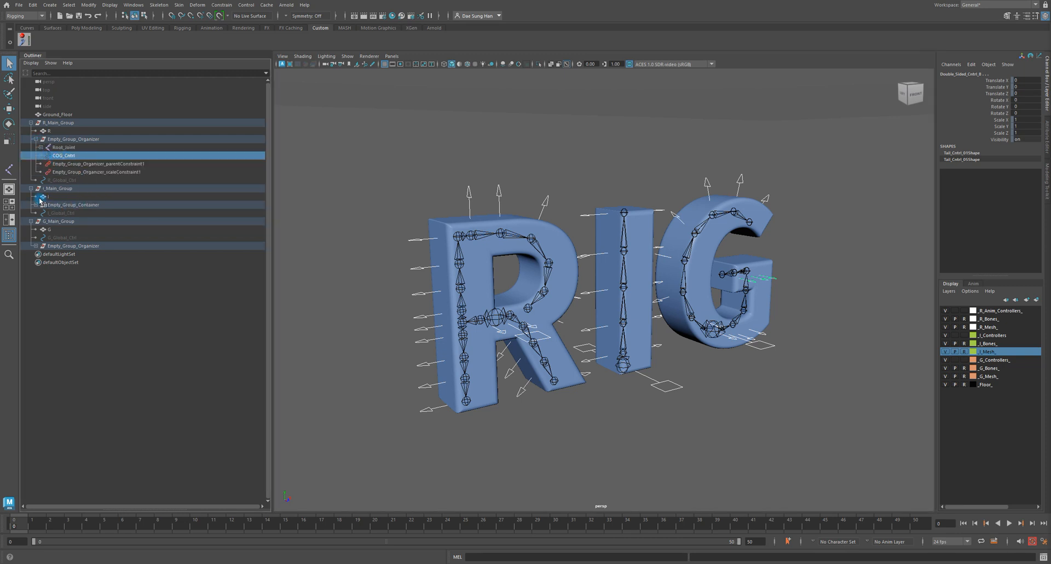
{"action": "left_click", "coordinate": [36, 205]}
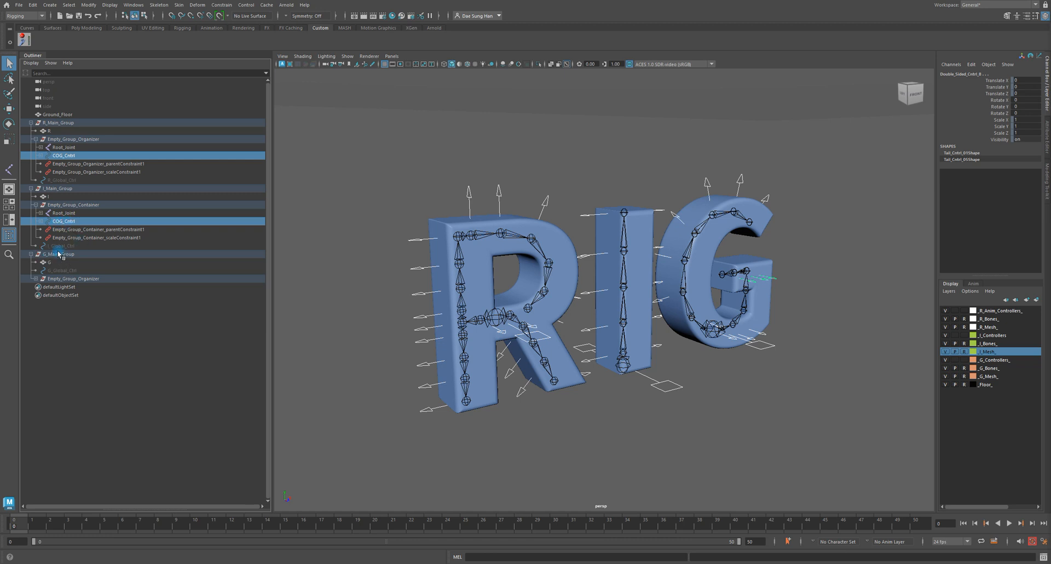
{"action": "left_click", "coordinate": [36, 278]}
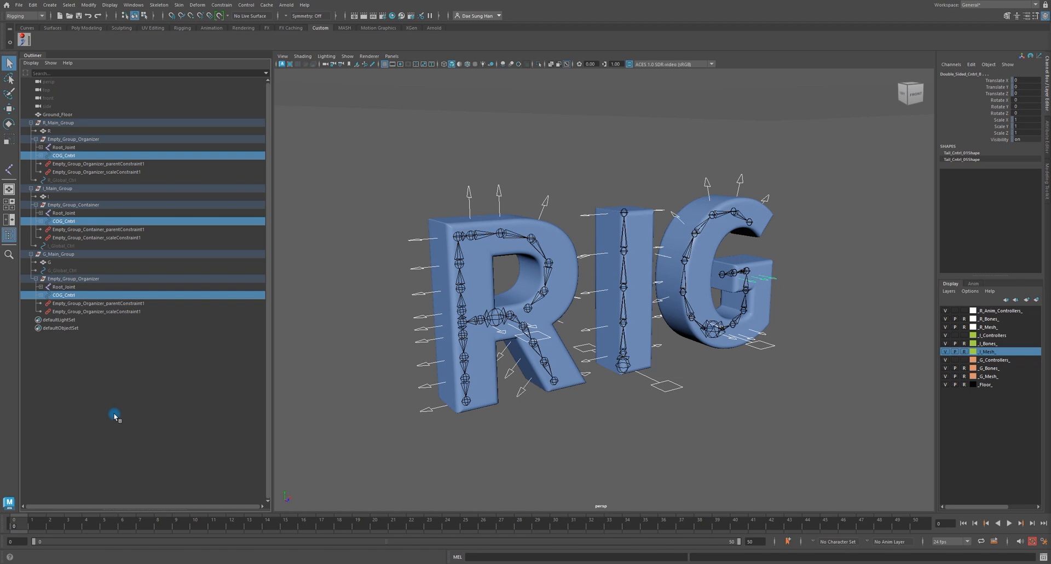
{"action": "left_click_drag", "start_coordinate": [438, 378], "coordinate": [391, 364], "text": "alt"}
{"action": "right_click_drag", "start_coordinate": [392, 364], "coordinate": [339, 383], "text": "alt"}
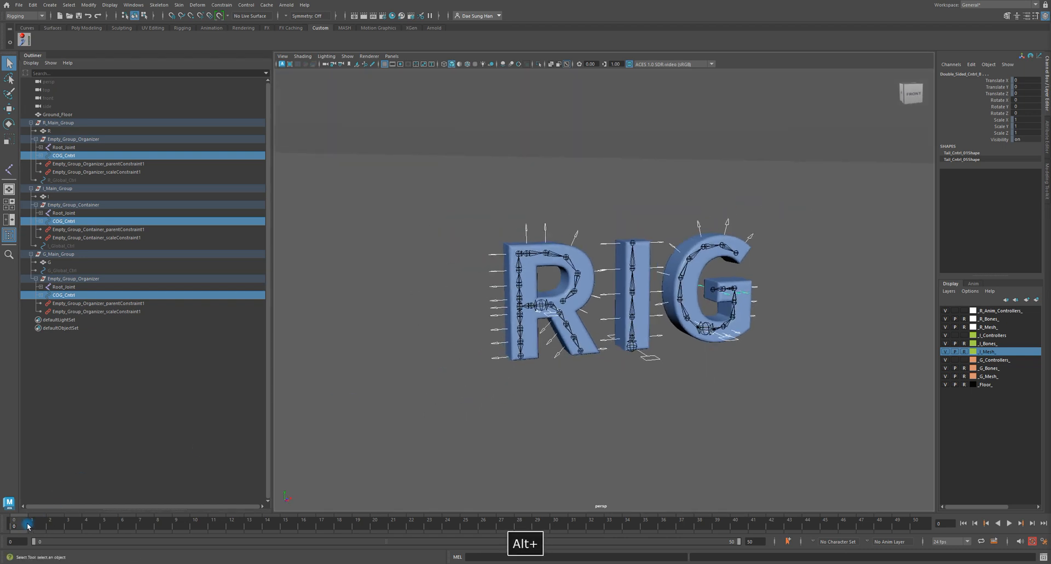
{"action": "key", "text": "s"}
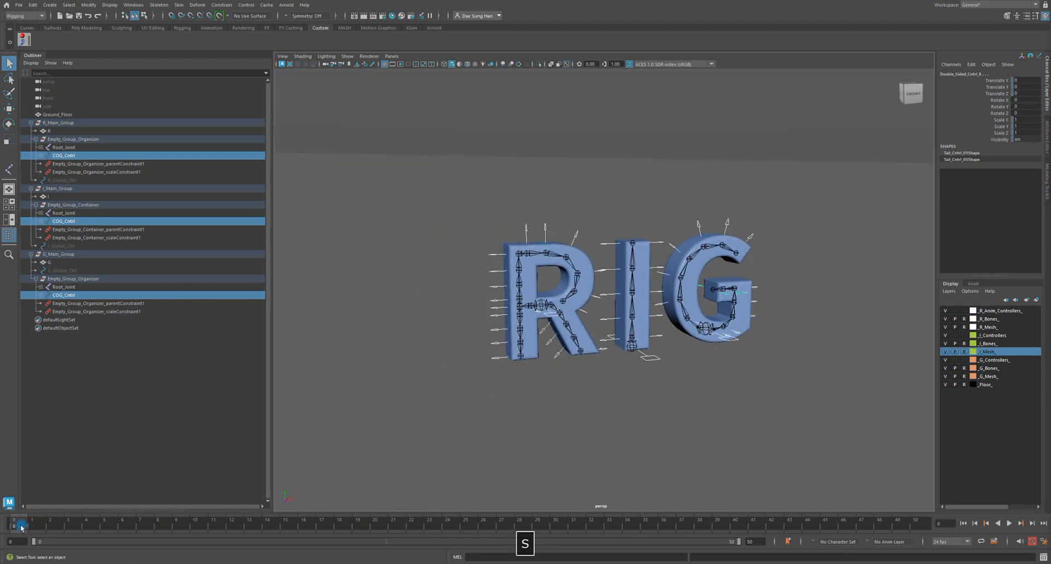
Examine the keyed channels of the selected controllers in the Graph Editor and move its window below the letters.
{"action": "left_click_drag", "start_coordinate": [1050, 52], "coordinate": [267, 88]}
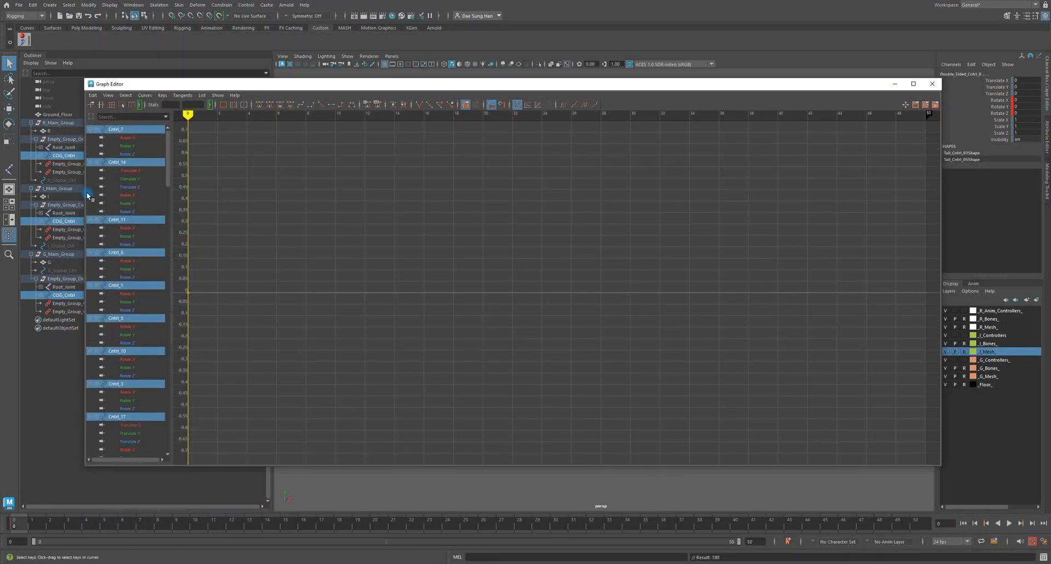
{"action": "scroll", "coordinate": [117, 274], "scroll_direction": "down", "scroll_amount": 20}
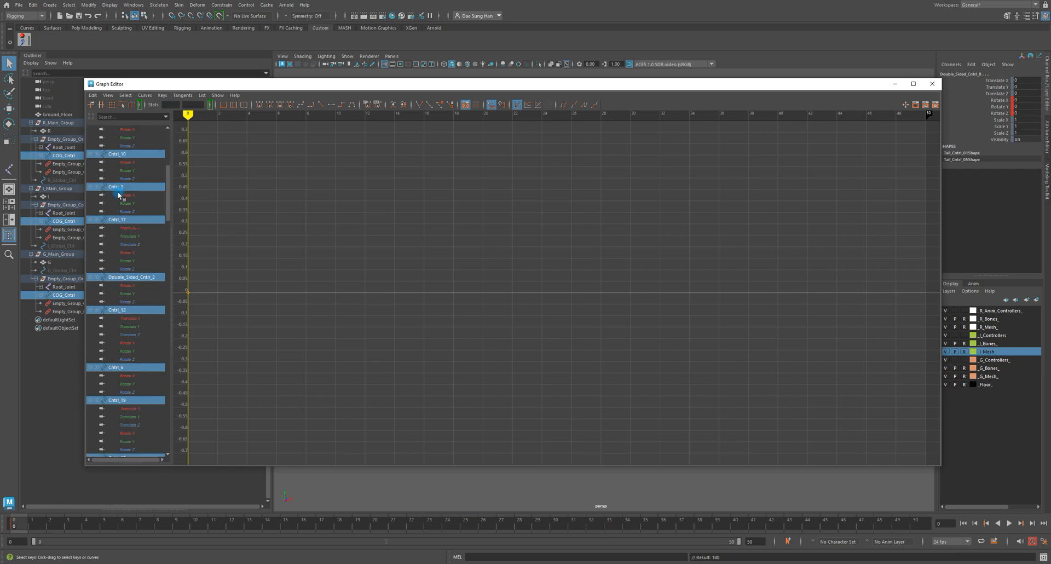
{"action": "middle_click_drag", "start_coordinate": [462, 281], "coordinate": [645, 293], "text": "alt"}
{"action": "key", "text": "f"}
{"action": "right_click_drag", "start_coordinate": [462, 267], "coordinate": [498, 282], "text": "alt"}
{"action": "left_click_drag", "start_coordinate": [511, 254], "coordinate": [676, 386]}
{"action": "key", "text": "w"}
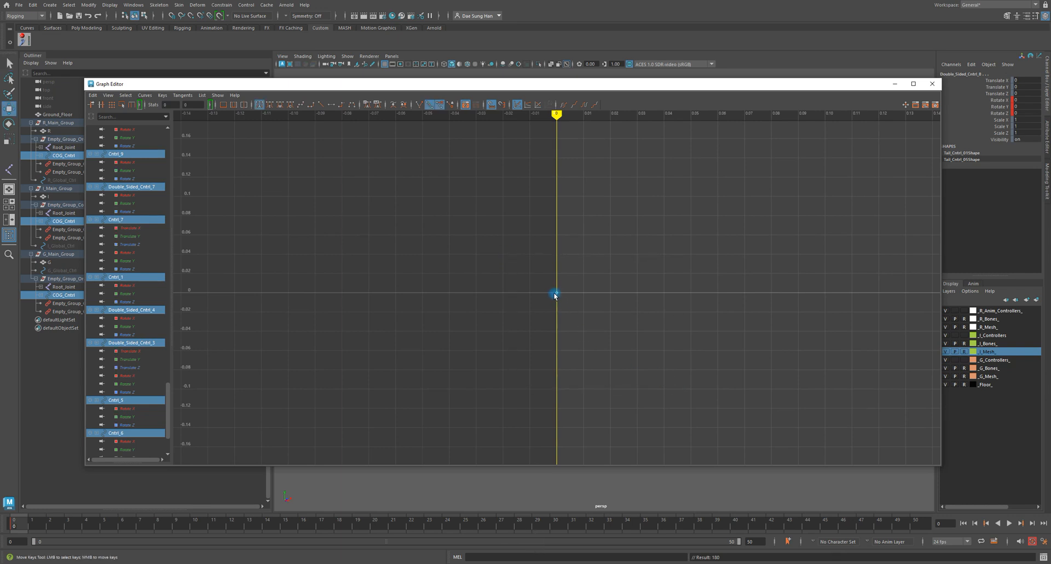
{"action": "key", "text": "q"}
{"action": "left_click_drag", "start_coordinate": [786, 85], "coordinate": [779, 388]}
Check the COG controllers of the G, I and R rigs one by one for their keyed channels.
{"action": "left_click_drag", "start_coordinate": [747, 321], "coordinate": [729, 313], "text": "alt"}
{"action": "left_click", "coordinate": [726, 286]}
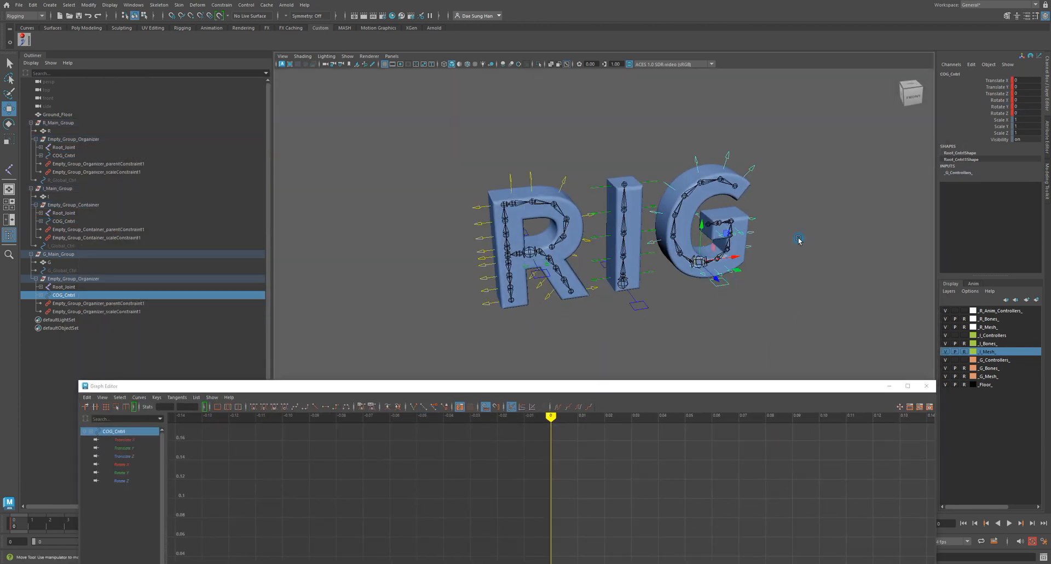
{"action": "left_click", "coordinate": [633, 305]}
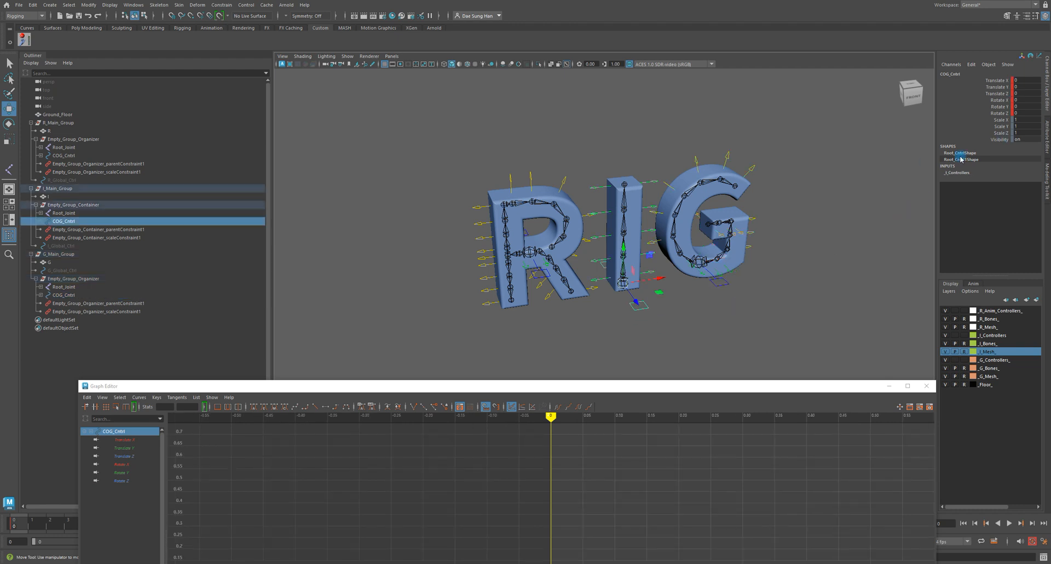
{"action": "left_click", "coordinate": [548, 275]}
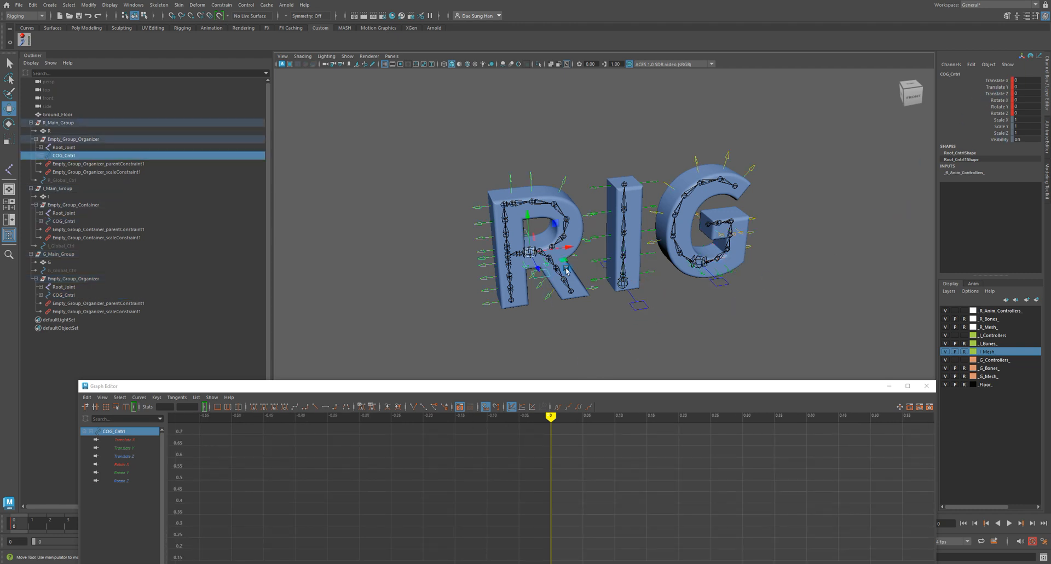
Select the COG controllers of R, I and G together and move the Graph Editor out of the viewport.
{"action": "left_click", "coordinate": [600, 390]}
{"action": "left_click_drag", "start_coordinate": [558, 296], "coordinate": [552, 310], "text": "alt"}
{"action": "left_click", "coordinate": [632, 305], "text": "shift"}
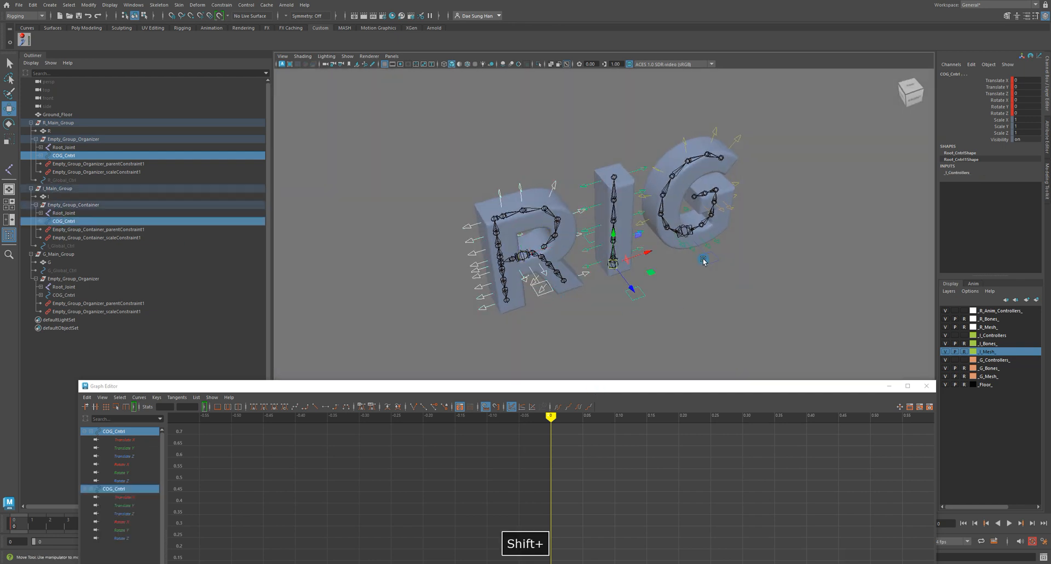
{"action": "left_click", "coordinate": [704, 259], "text": "shift"}
{"action": "left_click_drag", "start_coordinate": [640, 386], "coordinate": [1050, 164]}
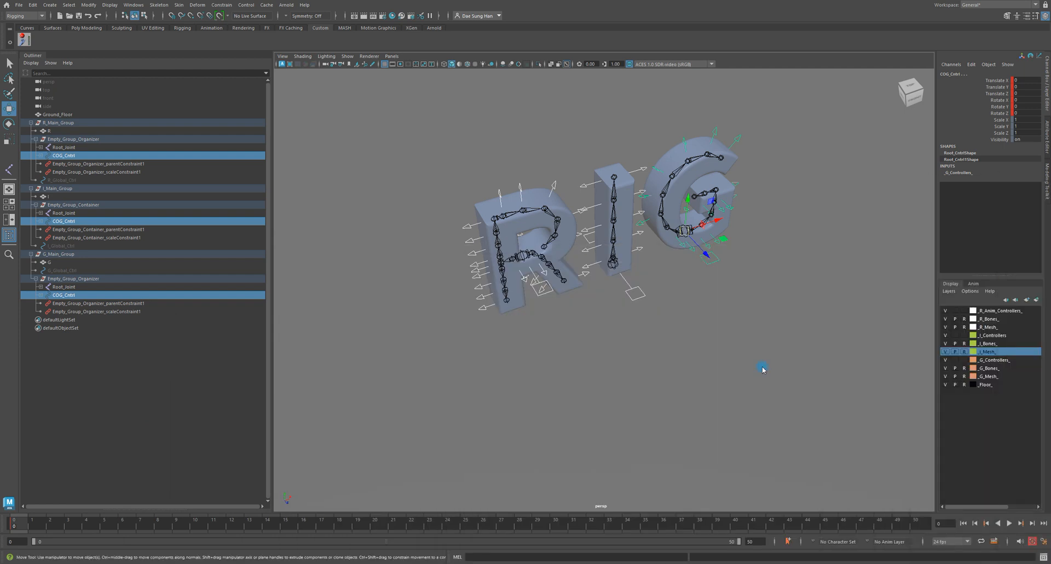
At frame 7, move the three COG controllers up and sideways to about 42 in X and 33 in Y.
{"action": "left_click_drag", "start_coordinate": [671, 368], "coordinate": [615, 323], "text": "alt"}
{"action": "right_click_drag", "start_coordinate": [615, 323], "coordinate": [588, 279], "text": "alt"}
{"action": "middle_click_drag", "start_coordinate": [588, 280], "coordinate": [484, 322], "text": "alt"}
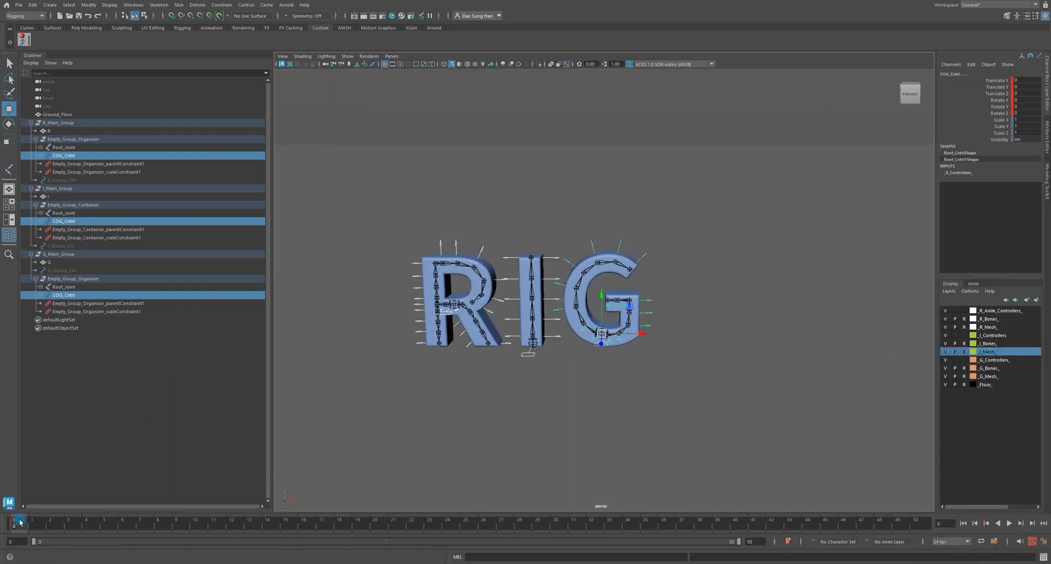
{"action": "left_click_drag", "start_coordinate": [661, 248], "coordinate": [701, 321], "text": "alt"}
{"action": "right_click_drag", "start_coordinate": [702, 321], "coordinate": [581, 281], "text": "alt"}
{"action": "left_click_drag", "start_coordinate": [645, 246], "coordinate": [666, 279], "text": "alt"}
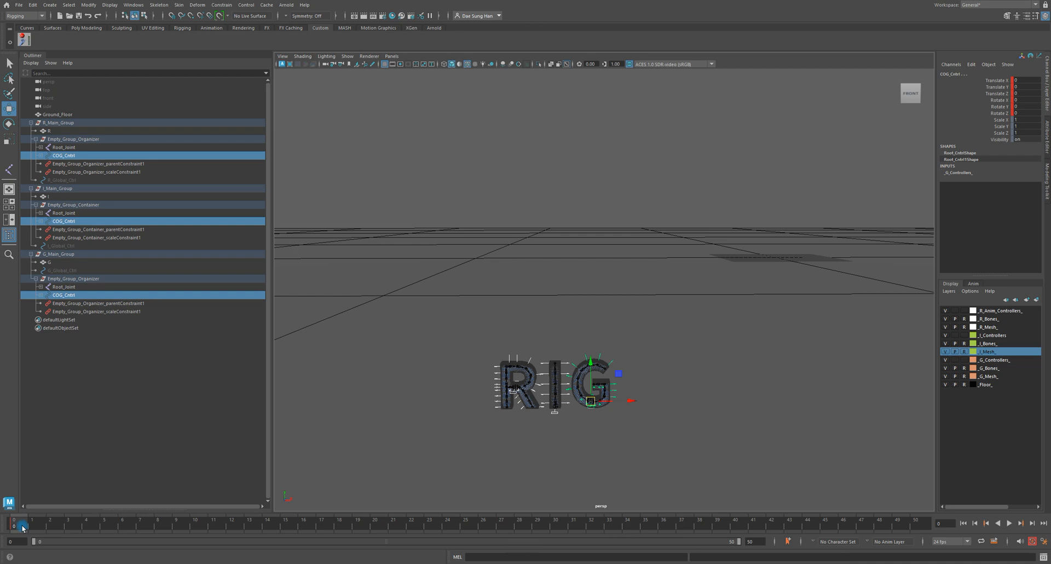
{"action": "key", "text": "alt+v"}
{"action": "left_click_drag", "start_coordinate": [21, 526], "coordinate": [146, 526]}
{"action": "left_click_drag", "start_coordinate": [561, 331], "coordinate": [572, 147], "text": "alt"}
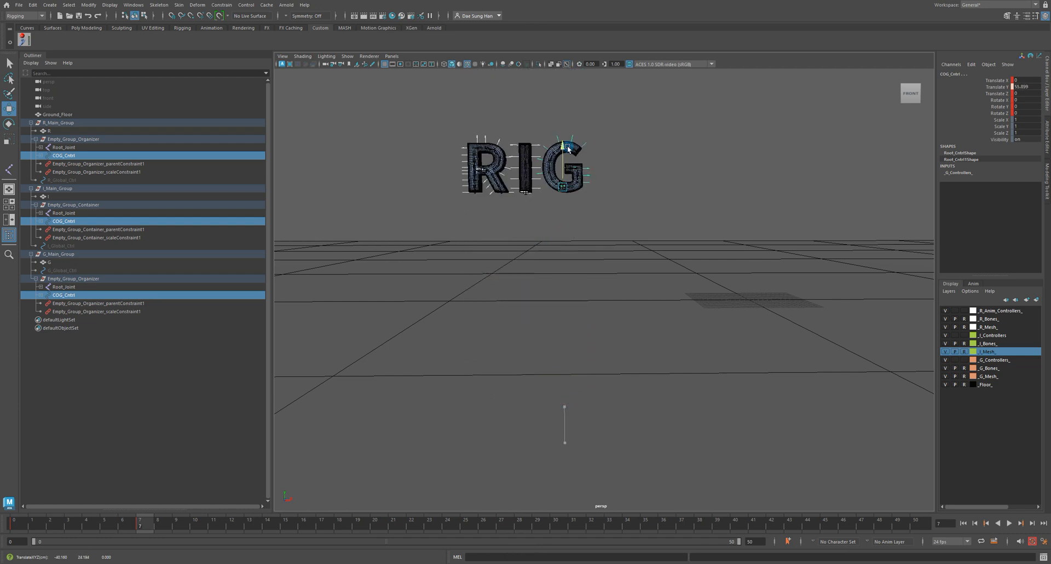
{"action": "left_click_drag", "start_coordinate": [593, 185], "coordinate": [793, 188]}
{"action": "mouse_move", "coordinate": [671, 213]}
{"action": "left_mouse_down", "text": "alt"}
{"action": "mouse_move", "coordinate": [687, 196]}
{"action": "mouse_move", "coordinate": [688, 211]}
{"action": "left_mouse_up", "text": "alt"}
{"action": "left_click_drag", "start_coordinate": [685, 148], "coordinate": [579, 253]}
{"action": "middle_click_drag", "start_coordinate": [579, 253], "coordinate": [642, 265], "text": "alt"}
At frame 3, raise the three COG controllers to about 77.6 in Y to form the peak of the jump.
{"action": "mouse_move", "coordinate": [84, 526]}
{"action": "left_mouse_down"}
{"action": "mouse_move", "coordinate": [162, 513]}
{"action": "mouse_move", "coordinate": [5, 526]}
{"action": "mouse_move", "coordinate": [265, 504]}
{"action": "mouse_move", "coordinate": [73, 515]}
{"action": "left_mouse_up"}
{"action": "mouse_move", "coordinate": [583, 359]}
{"action": "left_mouse_down", "text": "alt"}
{"action": "mouse_move", "coordinate": [582, 337]}
{"action": "mouse_move", "coordinate": [595, 356]}
{"action": "left_mouse_up", "text": "alt"}
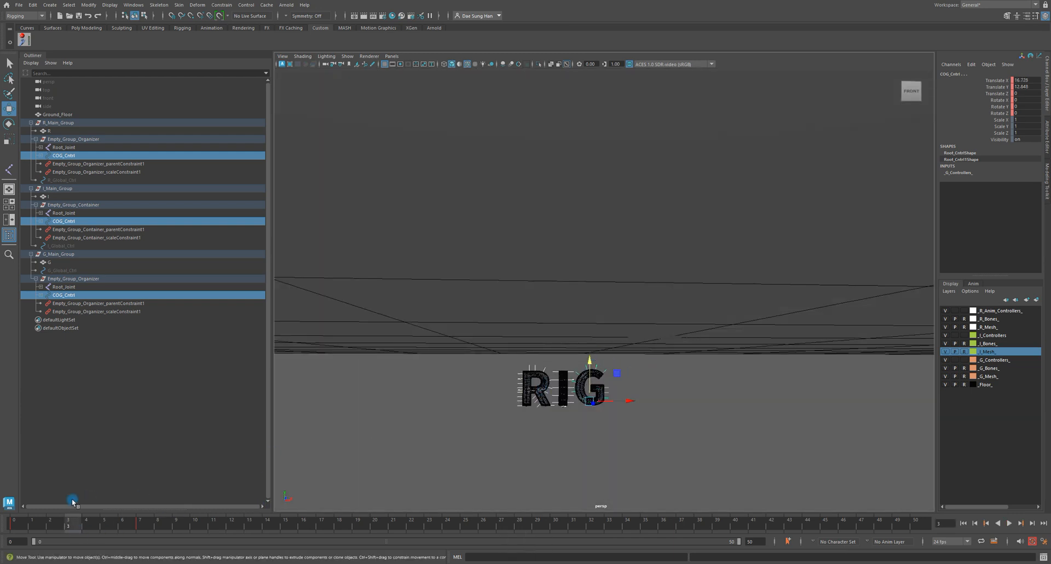
{"action": "mouse_move", "coordinate": [61, 528]}
{"action": "left_mouse_down"}
{"action": "mouse_move", "coordinate": [160, 526]}
{"action": "mouse_move", "coordinate": [69, 527]}
{"action": "left_mouse_up"}
{"action": "left_click_drag", "start_coordinate": [589, 359], "coordinate": [593, 146]}
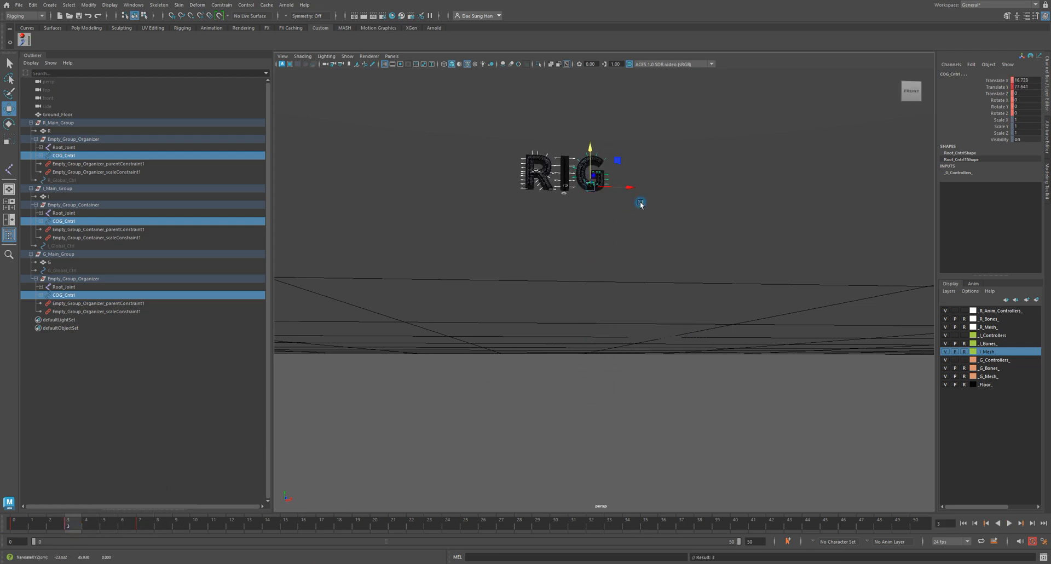
Play back the jump of the RIG letters to check the motion.
{"action": "left_click_drag", "start_coordinate": [632, 198], "coordinate": [633, 239], "text": "alt"}
{"action": "middle_click_drag", "start_coordinate": [580, 250], "coordinate": [552, 289], "text": "alt"}
{"action": "mouse_move", "coordinate": [21, 523]}
{"action": "left_mouse_down"}
{"action": "mouse_move", "coordinate": [162, 527]}
{"action": "mouse_move", "coordinate": [13, 516]}
{"action": "left_mouse_up"}
{"action": "left_click_drag", "start_coordinate": [573, 411], "coordinate": [573, 439], "text": "alt"}
{"action": "key", "text": "alt+v"}
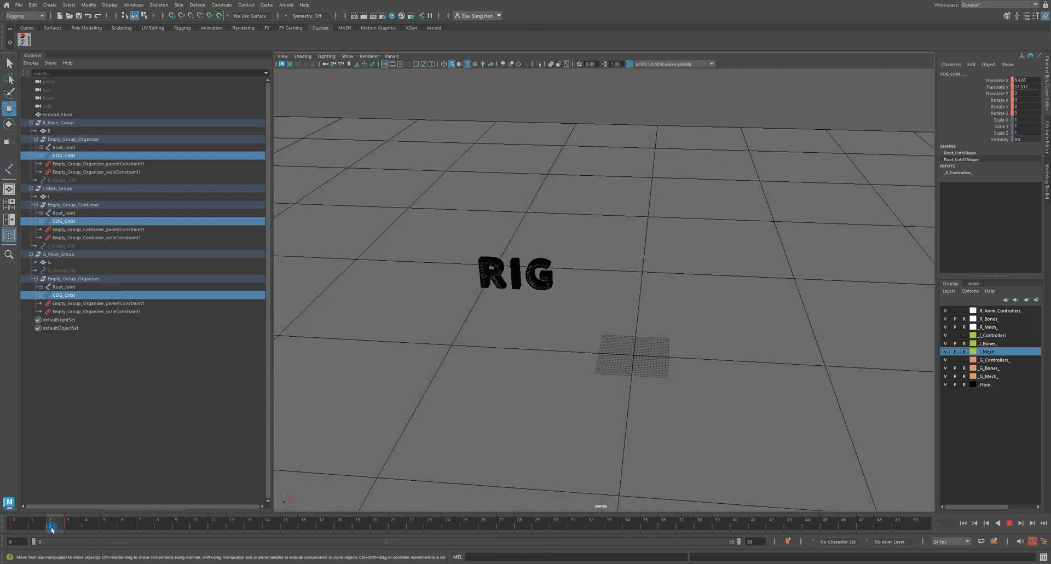
{"action": "key", "text": "alt+v"}
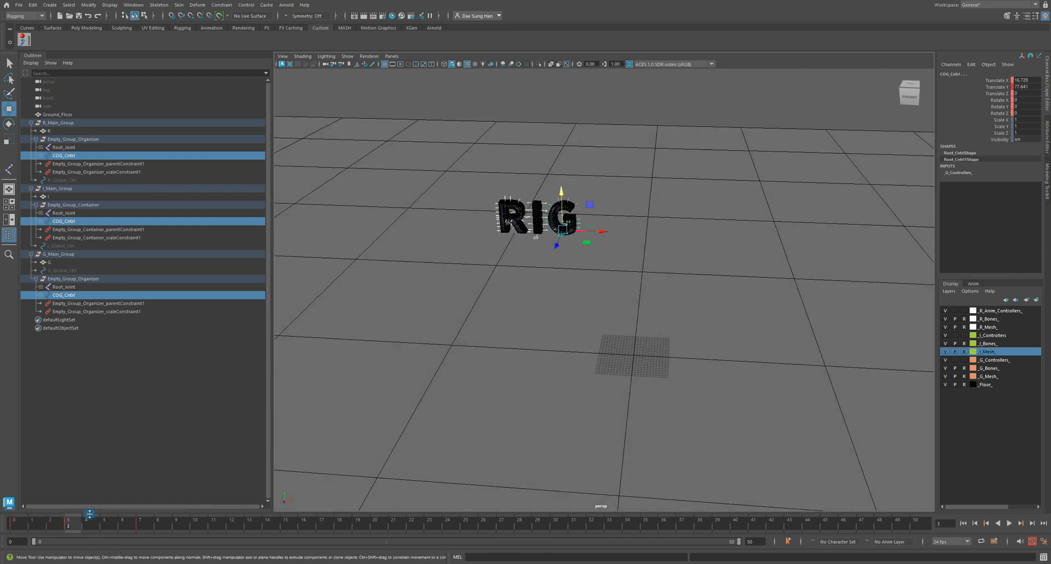
Examine the COG controllers' translate curves in the Graph Editor and key the three COG controllers at frame 3.
{"action": "left_click_drag", "start_coordinate": [1050, 104], "coordinate": [565, 57]}
{"action": "right_click_drag", "start_coordinate": [632, 181], "coordinate": [559, 173], "text": "alt"}
{"action": "key", "text": "f"}
{"action": "right_click_drag", "start_coordinate": [629, 192], "coordinate": [643, 232], "text": "alt"}
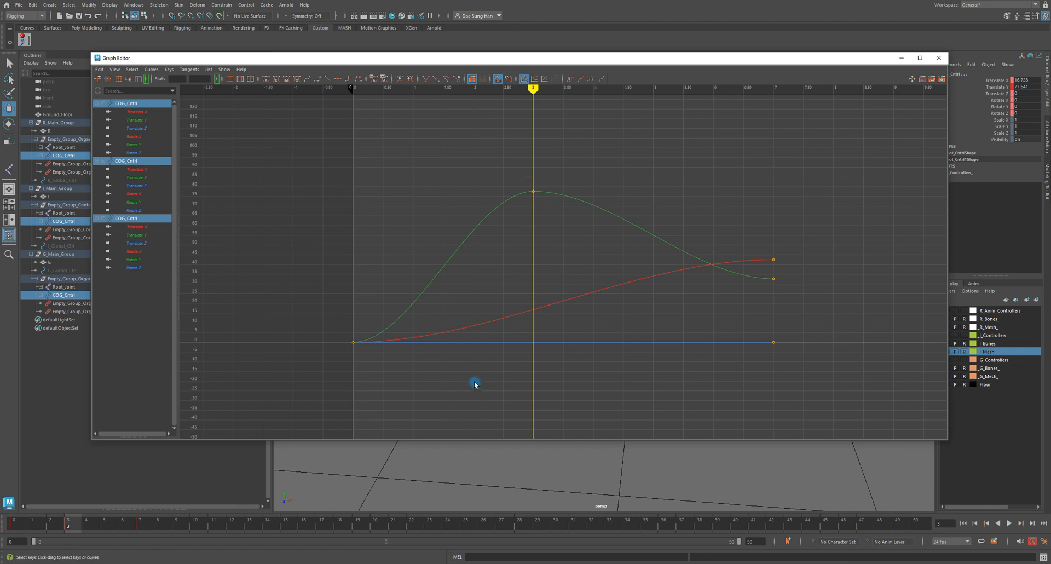
{"action": "key", "text": "s"}
{"action": "left_click_drag", "start_coordinate": [543, 58], "coordinate": [1050, 93]}
Expand the G rig's COG_Cntrl hierarchy and key Double_Sided_Cntrl_3 at frame 3.
{"action": "middle_click_drag", "start_coordinate": [506, 188], "coordinate": [574, 277], "text": "alt"}
{"action": "right_click_drag", "start_coordinate": [575, 276], "coordinate": [761, 322], "text": "alt"}
{"action": "middle_click_drag", "start_coordinate": [760, 322], "coordinate": [665, 263], "text": "alt"}
{"action": "left_click_drag", "start_coordinate": [665, 262], "coordinate": [673, 212], "text": "alt"}
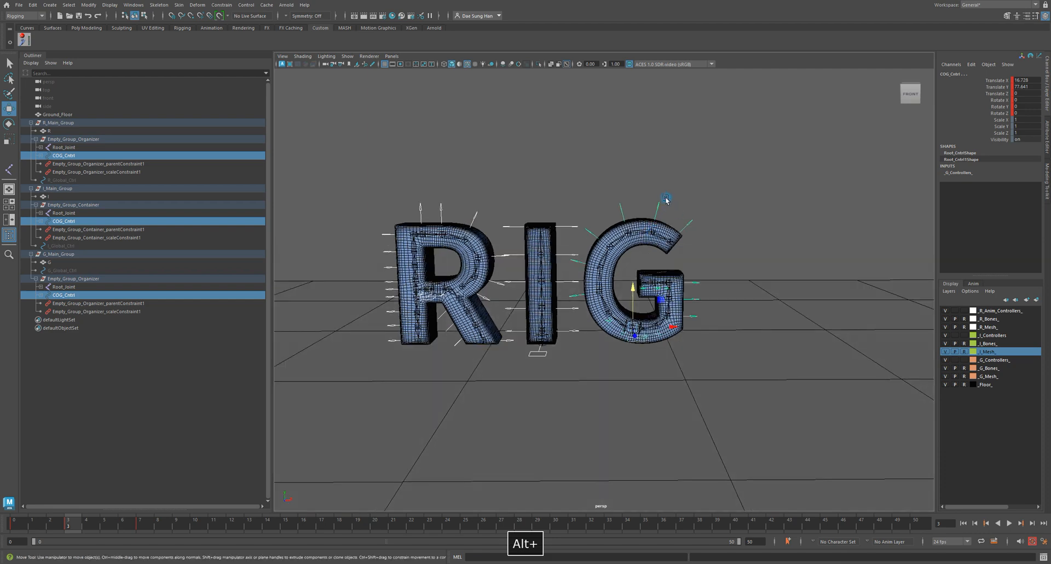
{"action": "right_click_drag", "start_coordinate": [666, 199], "coordinate": [738, 206], "text": "alt"}
{"action": "left_click", "coordinate": [733, 195]}
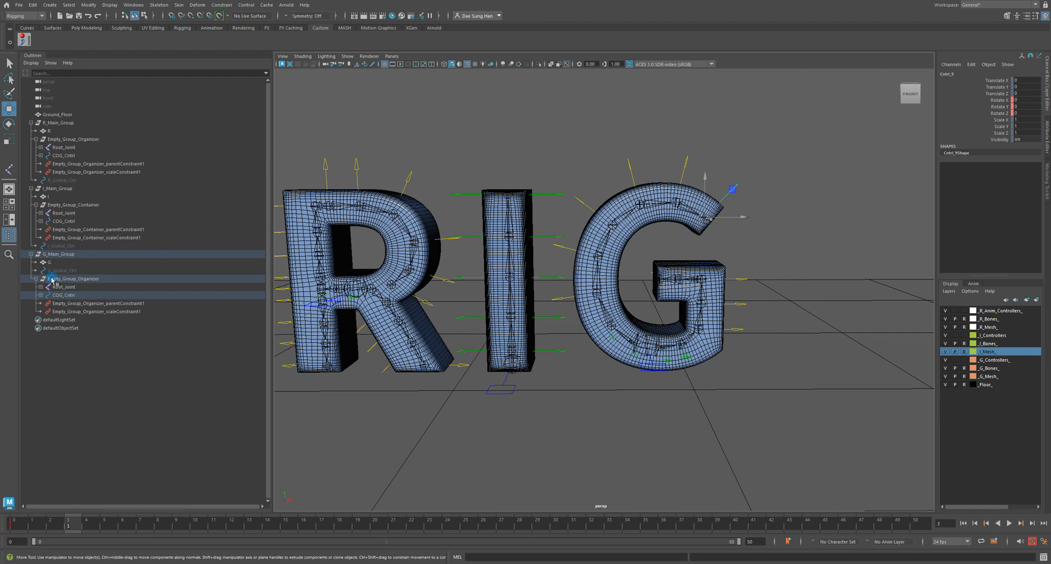
{"action": "middle_click_drag", "start_coordinate": [75, 289], "coordinate": [41, 295]}
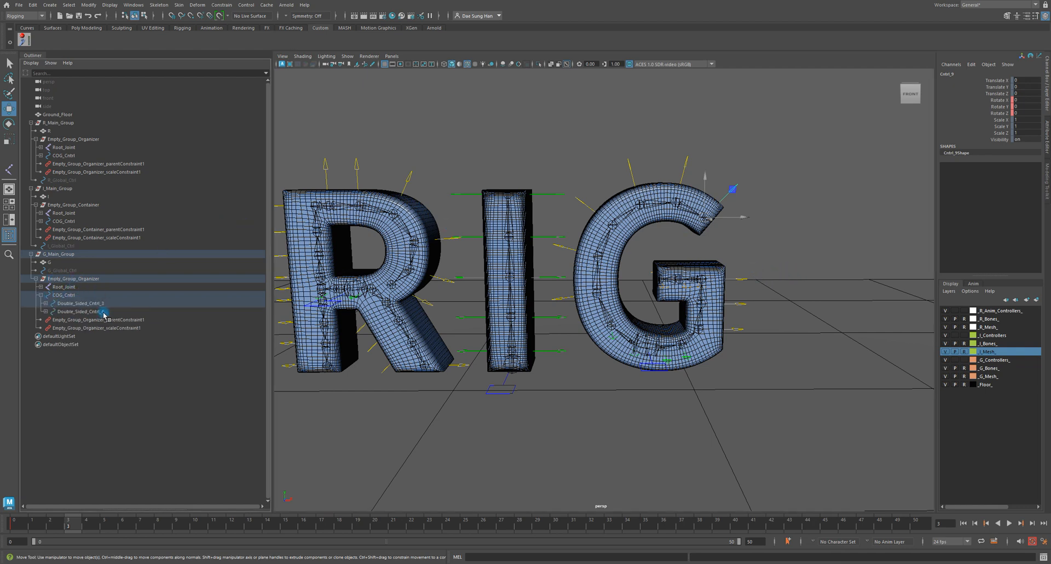
{"action": "middle_click_drag", "start_coordinate": [102, 315], "coordinate": [59, 312]}
{"action": "left_click", "coordinate": [68, 304]}
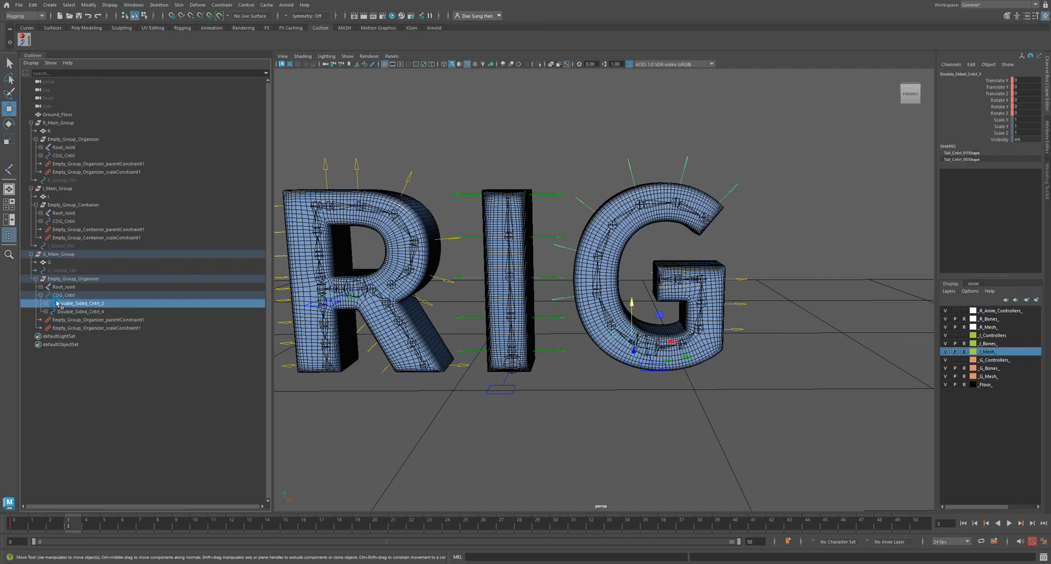
{"action": "key", "text": "s"}
Go through the controllers around the G's curve one by one and check their keyed channels.
{"action": "left_click", "coordinate": [675, 159]}
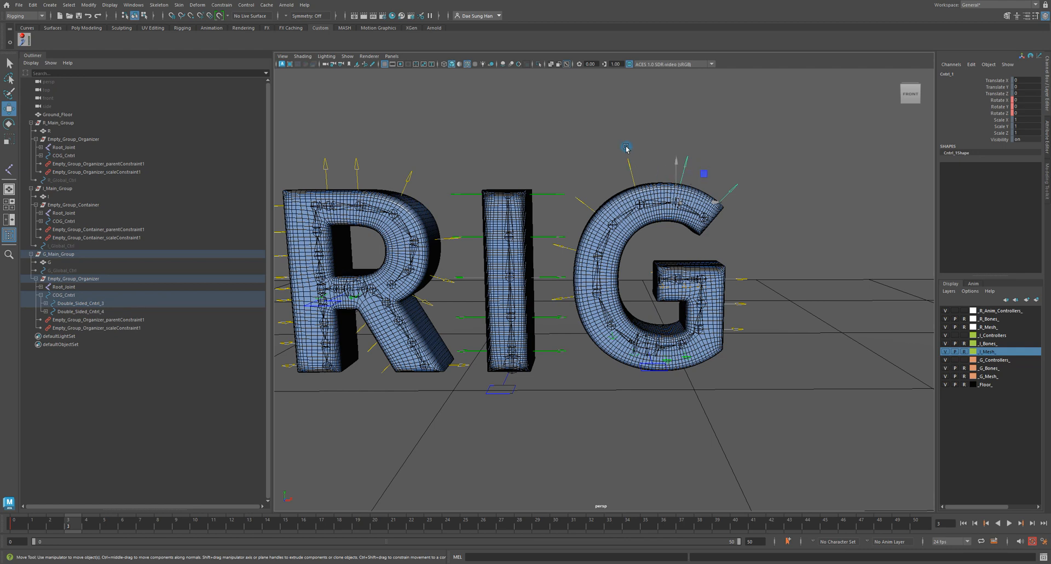
{"action": "left_click", "coordinate": [612, 199]}
{"action": "left_click_drag", "start_coordinate": [576, 208], "coordinate": [579, 212]}
{"action": "left_click", "coordinate": [724, 182]}
{"action": "left_click_drag", "start_coordinate": [688, 171], "coordinate": [689, 172]}
{"action": "left_click", "coordinate": [571, 299]}
{"action": "left_click_drag", "start_coordinate": [632, 368], "coordinate": [602, 380], "text": "alt"}
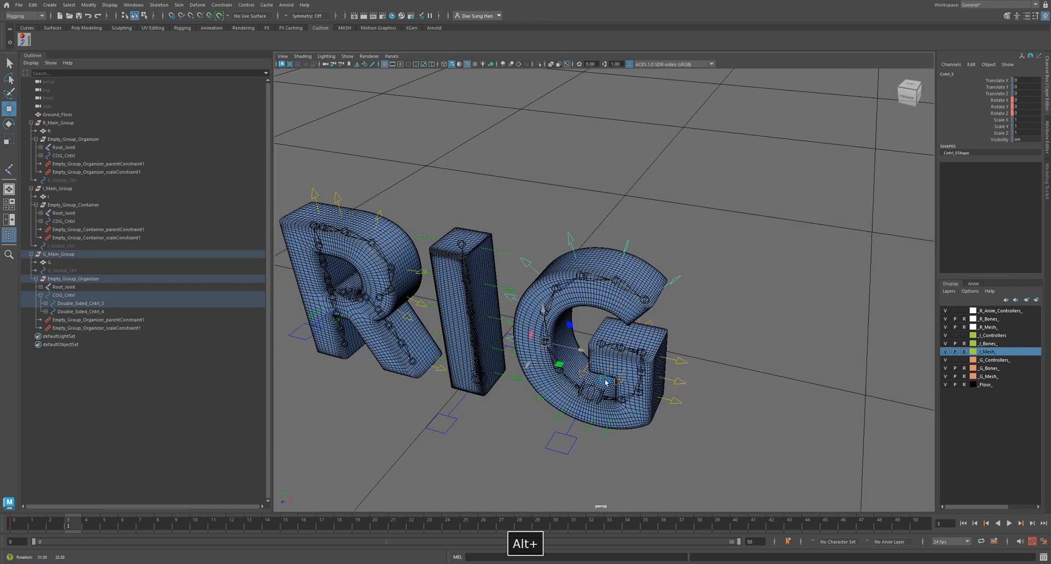
{"action": "left_click", "coordinate": [538, 403]}
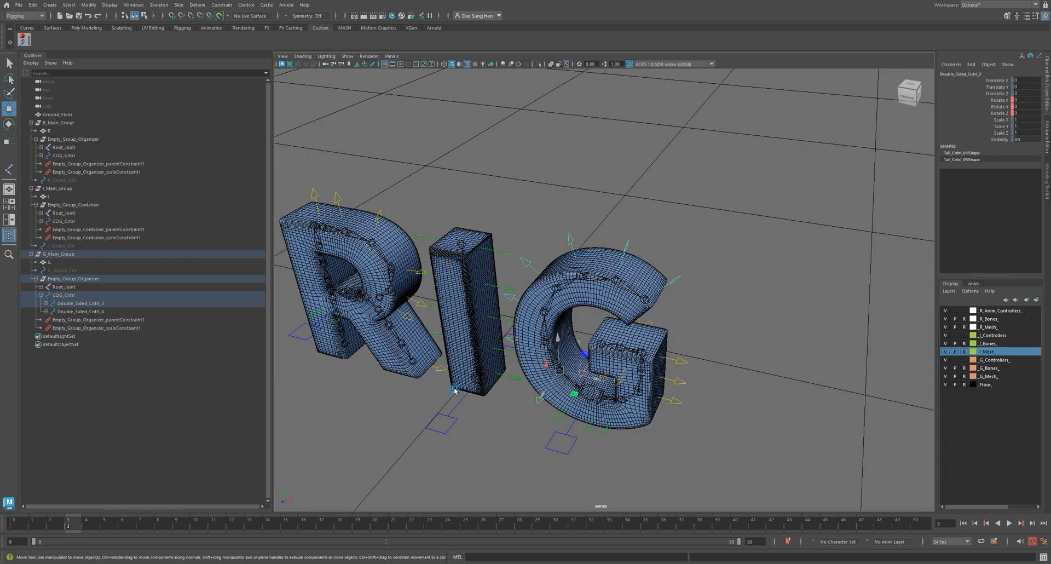
{"action": "left_click_drag", "start_coordinate": [455, 389], "coordinate": [589, 356], "text": "alt"}
Key the controllers along the outer curve and upper arc of the G at frame 3.
{"action": "key", "text": "s"}
{"action": "left_click_drag", "start_coordinate": [462, 395], "coordinate": [458, 399], "text": "alt"}
{"action": "right_click_drag", "start_coordinate": [458, 399], "coordinate": [505, 404], "text": "alt"}
{"action": "left_click", "coordinate": [538, 322], "text": "shift"}
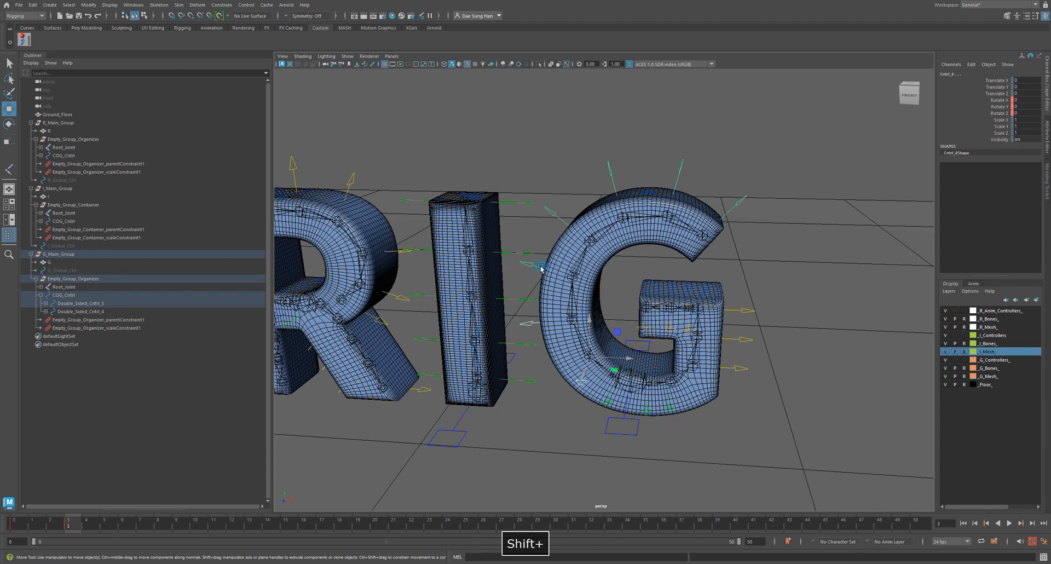
{"action": "left_click", "coordinate": [656, 159]}
{"action": "key", "text": "s"}
{"action": "left_click", "coordinate": [678, 173]}
{"action": "key", "text": "s"}
{"action": "left_click", "coordinate": [736, 205]}
{"action": "key", "text": "s"}
Key the three arrow controllers on the right side of the G at frame 3.
{"action": "left_click", "coordinate": [742, 310]}
{"action": "key", "text": "s"}
{"action": "left_click", "coordinate": [745, 340]}
{"action": "key", "text": "s"}
{"action": "left_click", "coordinate": [740, 368]}
{"action": "key", "text": "s"}
Key the double-sided controllers along the bottom of the G one after another at frame 3.
{"action": "left_click_drag", "start_coordinate": [664, 420], "coordinate": [676, 444], "text": "alt"}
{"action": "left_click", "coordinate": [688, 430]}
{"action": "key", "text": "s"}
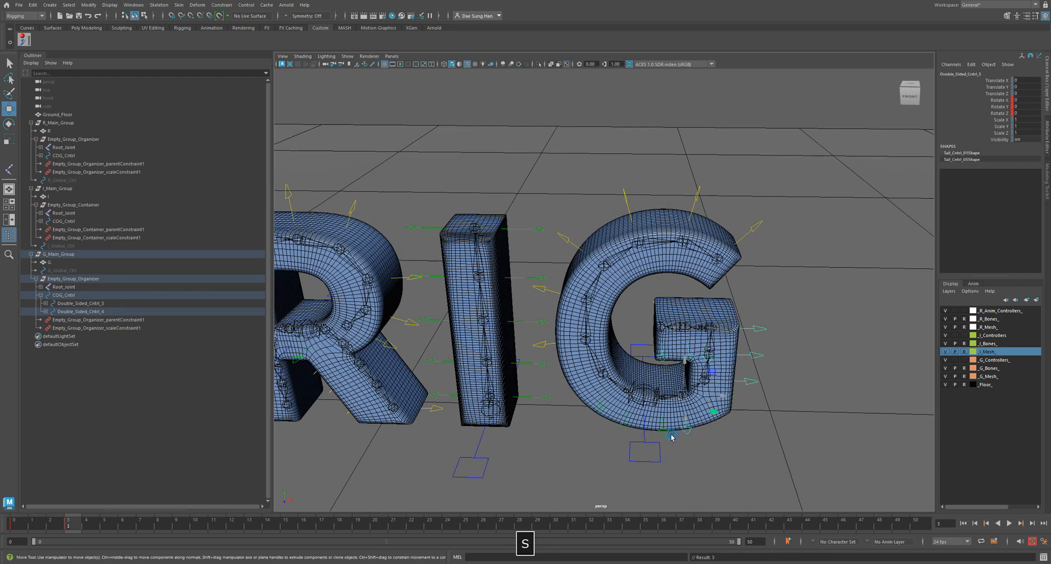
{"action": "left_click", "coordinate": [664, 432]}
{"action": "key", "text": "s"}
{"action": "left_click", "coordinate": [625, 430]}
{"action": "key", "text": "s"}
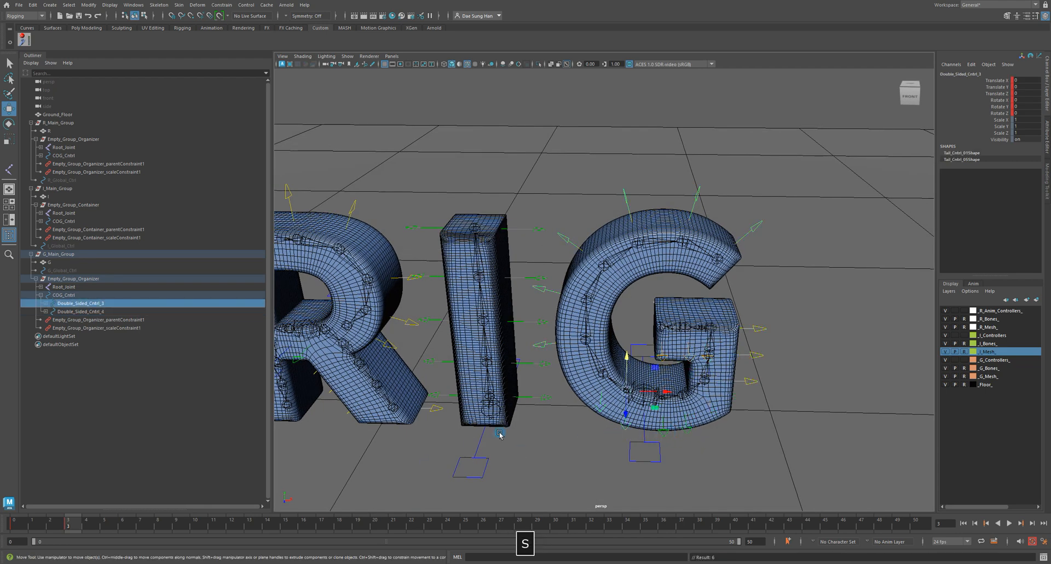
{"action": "left_click", "coordinate": [599, 410]}
{"action": "key", "text": "s"}
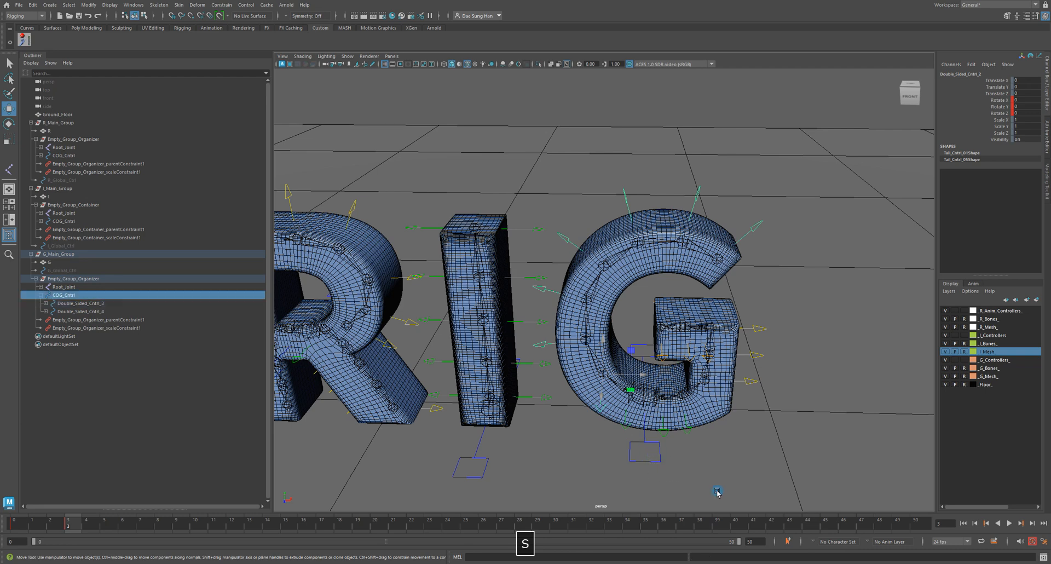
Key the topmost controller of the letter I at frame 3.
{"action": "left_click", "coordinate": [714, 493]}
{"action": "right_click_drag", "start_coordinate": [714, 493], "coordinate": [649, 425], "text": "alt"}
{"action": "mouse_move", "coordinate": [82, 521]}
{"action": "left_mouse_down"}
{"action": "mouse_move", "coordinate": [139, 521]}
{"action": "mouse_move", "coordinate": [56, 522]}
{"action": "mouse_move", "coordinate": [140, 521]}
{"action": "mouse_move", "coordinate": [72, 523]}
{"action": "left_mouse_up"}
{"action": "left_click_drag", "start_coordinate": [564, 296], "coordinate": [598, 235], "text": "alt"}
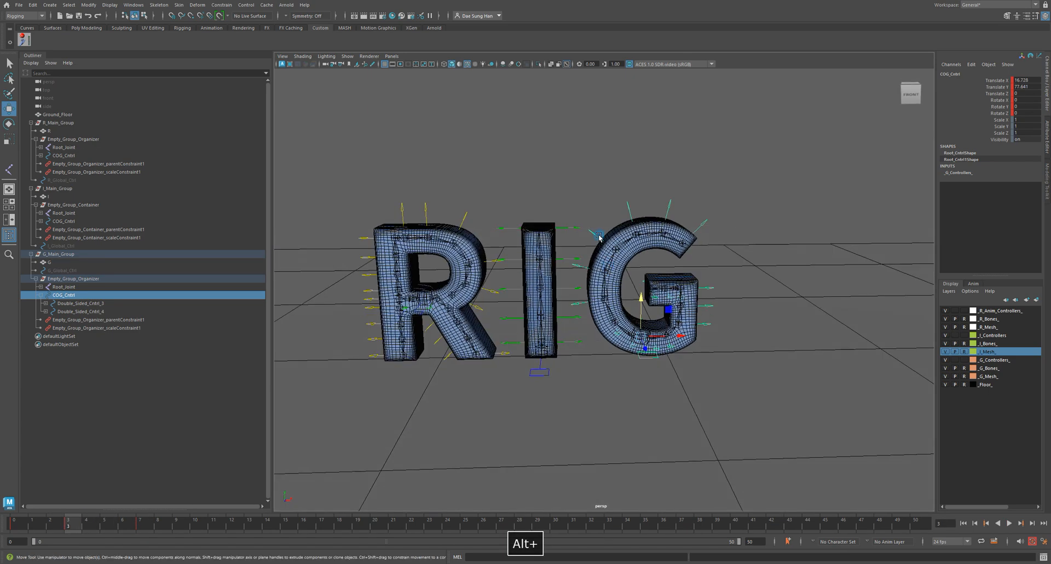
{"action": "middle_click_drag", "start_coordinate": [598, 235], "coordinate": [661, 254], "text": "alt"}
{"action": "right_click_drag", "start_coordinate": [661, 254], "coordinate": [663, 291], "text": "alt"}
{"action": "left_click", "coordinate": [645, 221]}
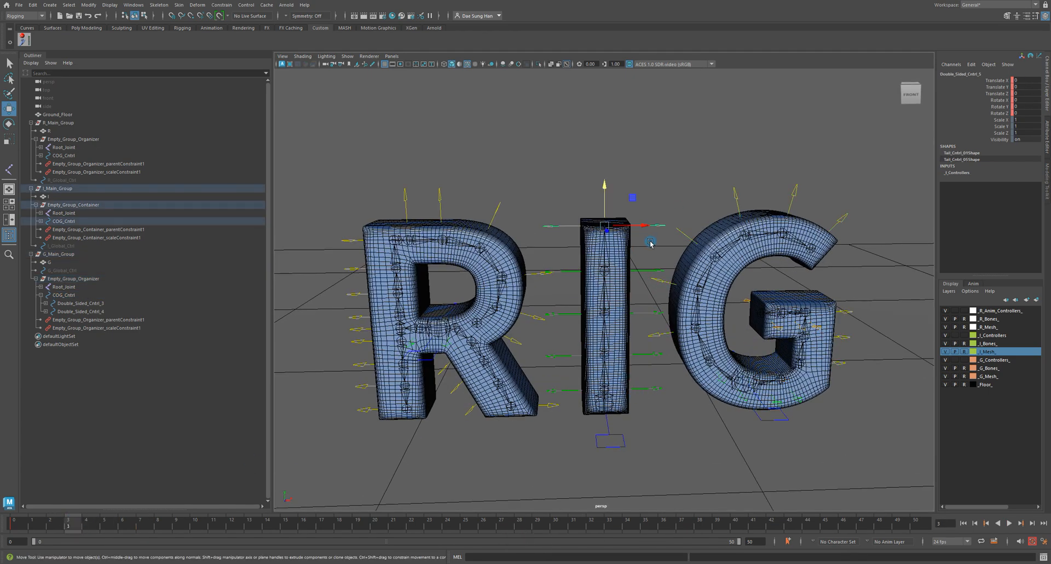
{"action": "key", "text": "s"}
Expand the I's COG_Cntrl hierarchy in the outliner and select its controllers down to Double_Sided_Cntrl_5.
{"action": "left_click", "coordinate": [41, 221], "text": "shift"}
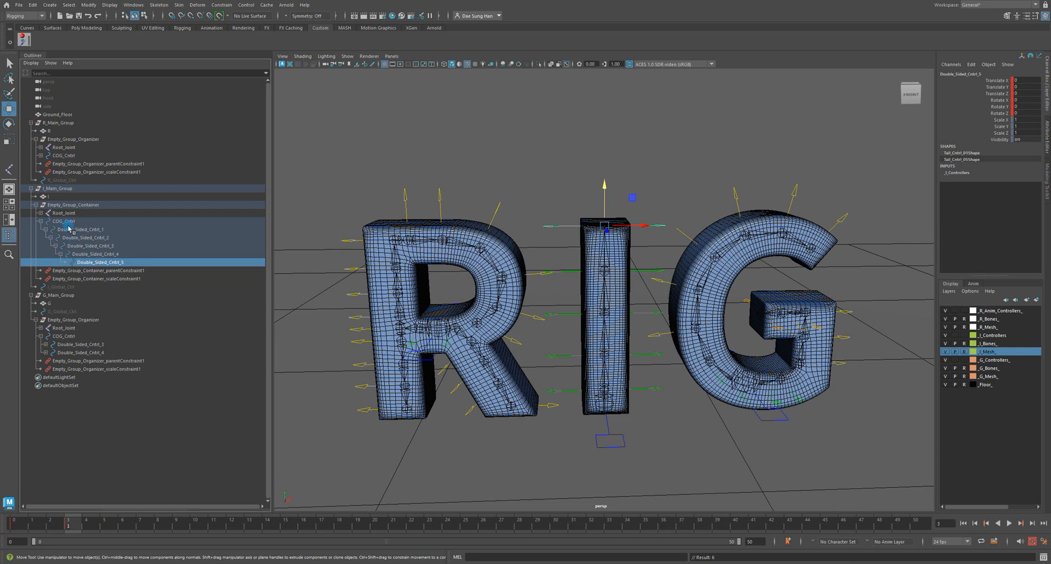
{"action": "left_click", "coordinate": [68, 229], "text": "shift"}
{"action": "left_click", "coordinate": [63, 221], "text": "shift"}
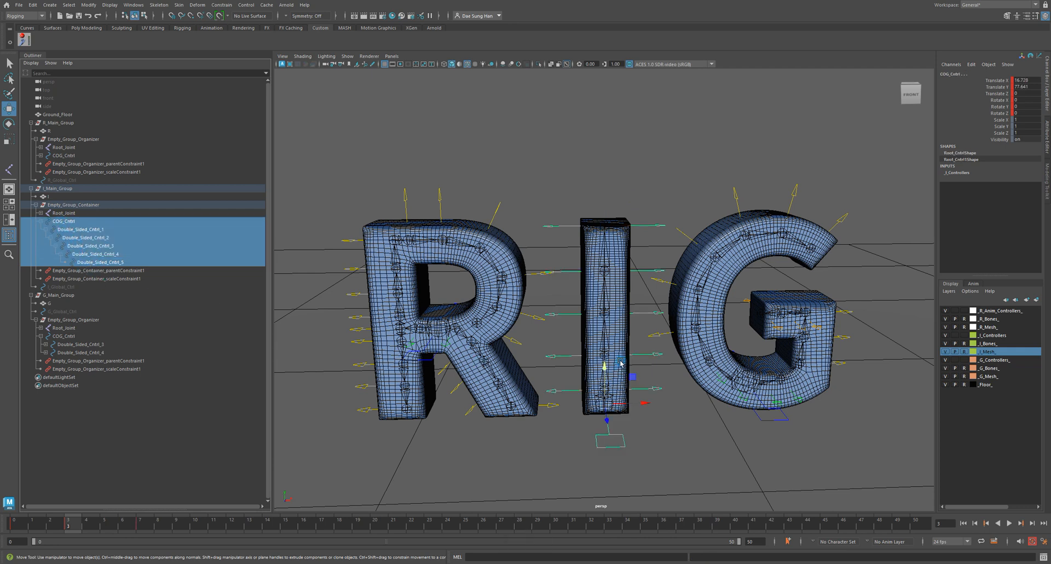
{"action": "middle_click_drag", "start_coordinate": [619, 366], "coordinate": [498, 314], "text": "alt"}
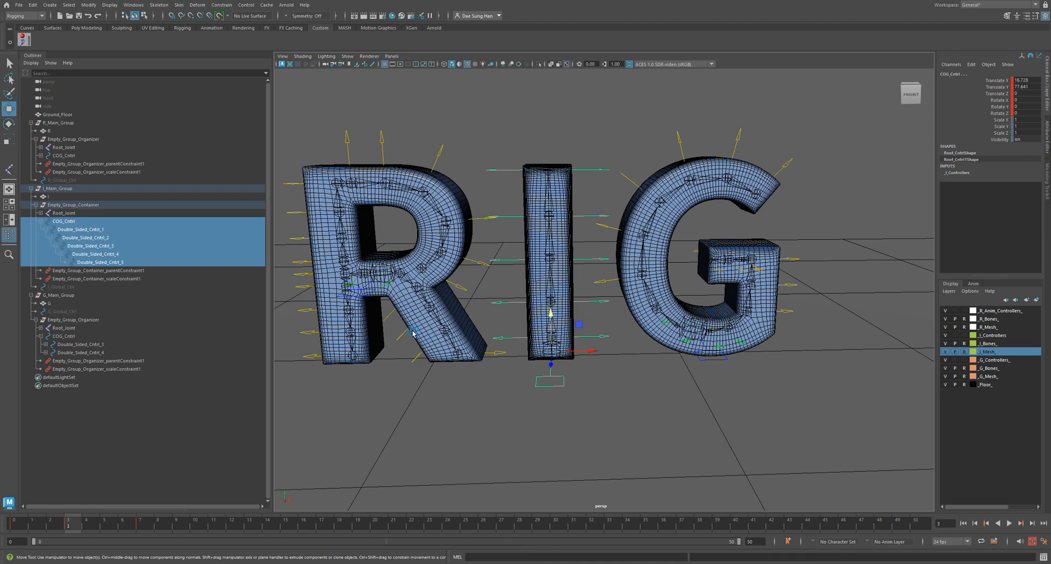
{"action": "left_click_drag", "start_coordinate": [581, 158], "coordinate": [581, 228]}
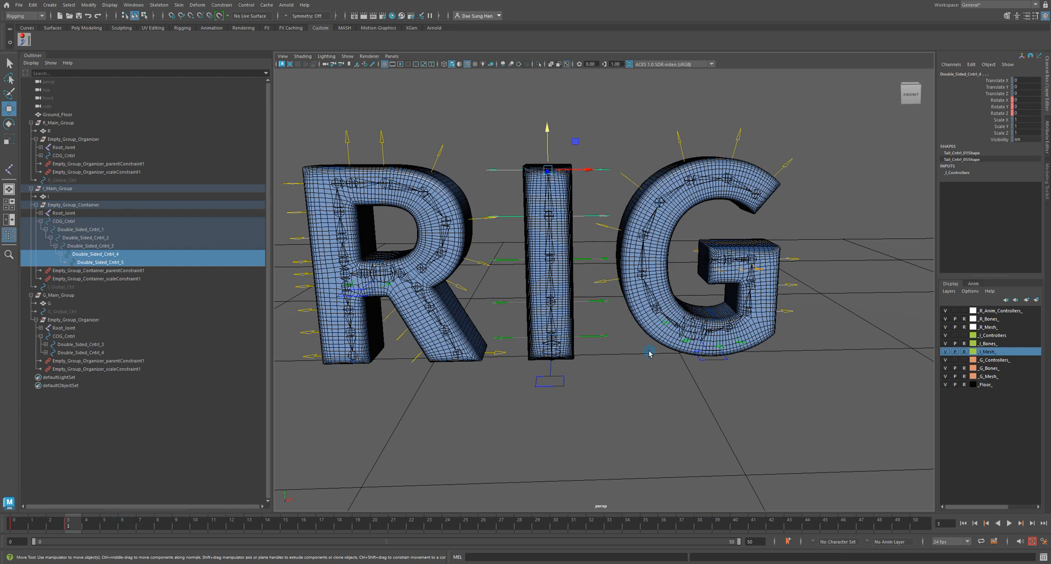
{"action": "left_click", "coordinate": [64, 221]}
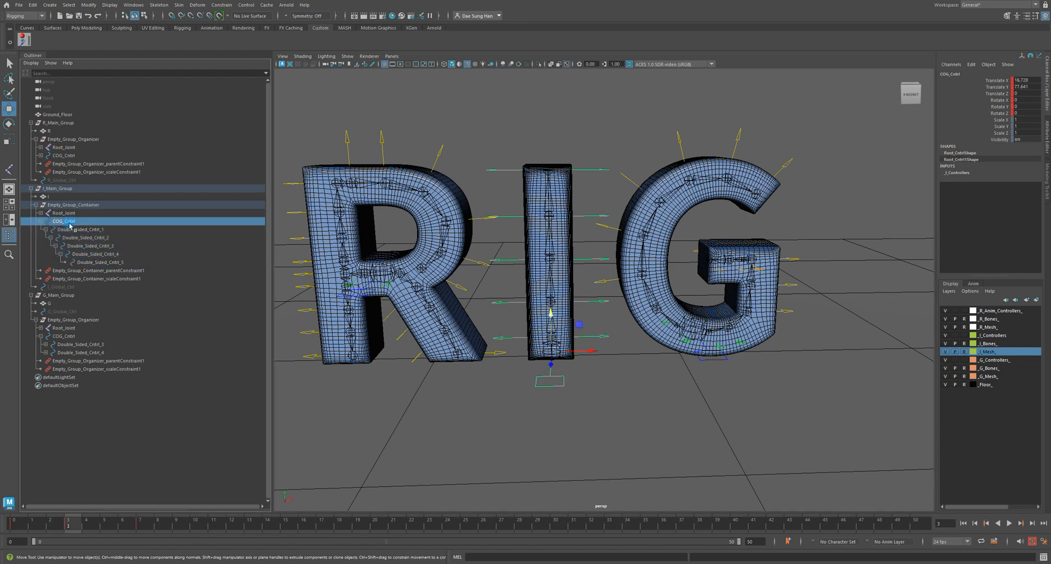
Key the I's middle controller, Double_Sided_Cntrl_3, at frame 7.
{"action": "left_click", "coordinate": [141, 522]}
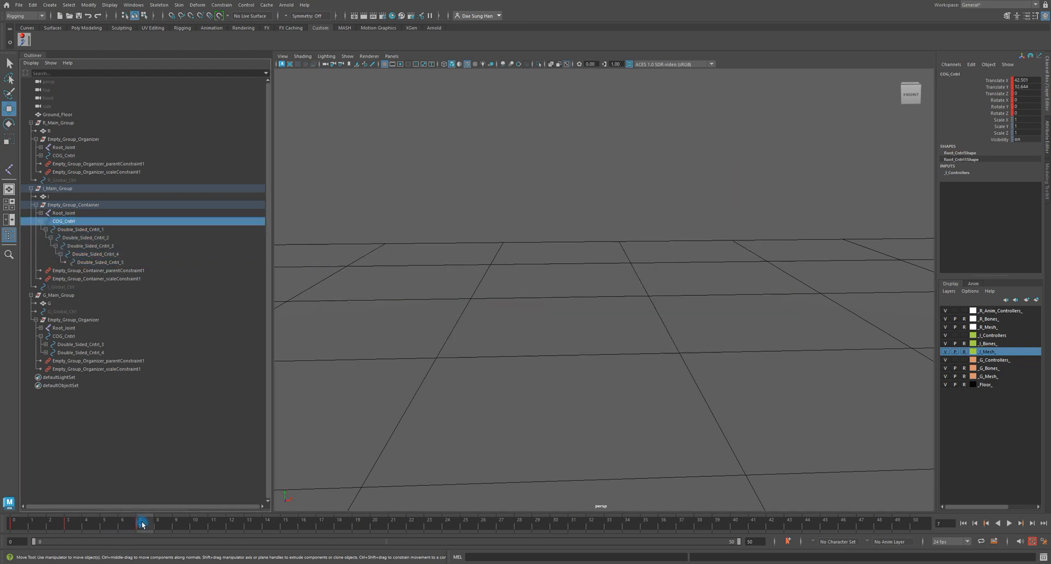
{"action": "key", "text": "f"}
{"action": "right_click_drag", "start_coordinate": [674, 390], "coordinate": [490, 334], "text": "alt"}
{"action": "right_click_drag", "start_coordinate": [732, 244], "coordinate": [320, 480], "text": "alt"}
{"action": "middle_click_drag", "start_coordinate": [646, 246], "coordinate": [637, 346], "text": "alt"}
{"action": "right_click_drag", "start_coordinate": [637, 345], "coordinate": [392, 369], "text": "alt"}
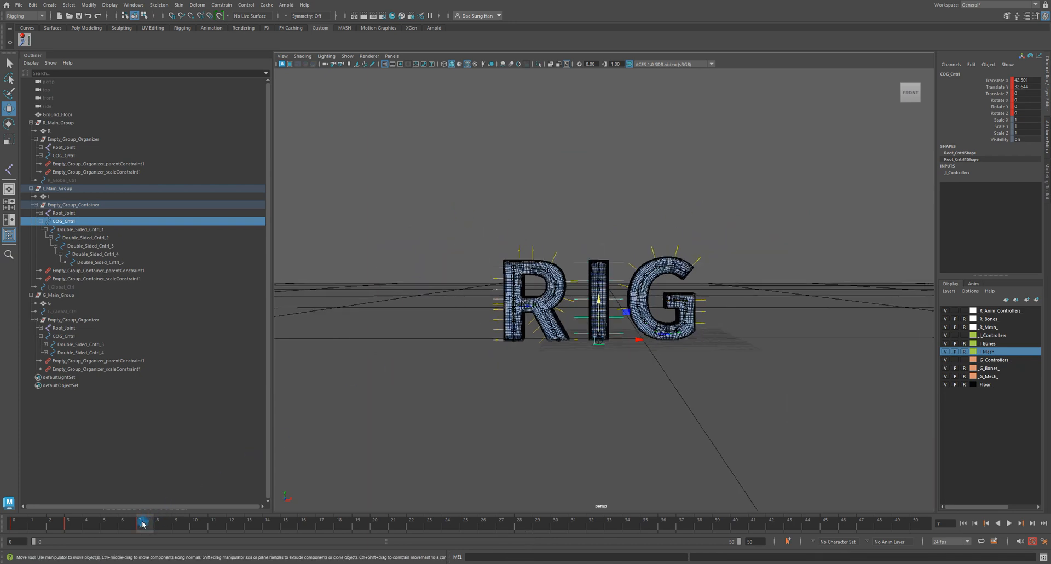
{"action": "right_click_drag", "start_coordinate": [415, 295], "coordinate": [571, 330], "text": "alt"}
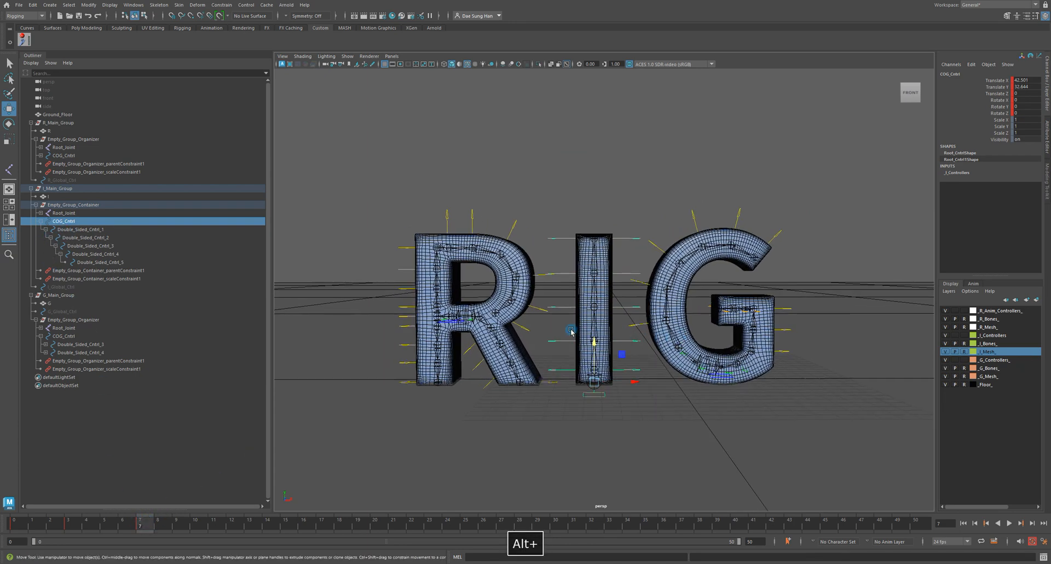
{"action": "left_click", "coordinate": [562, 311]}
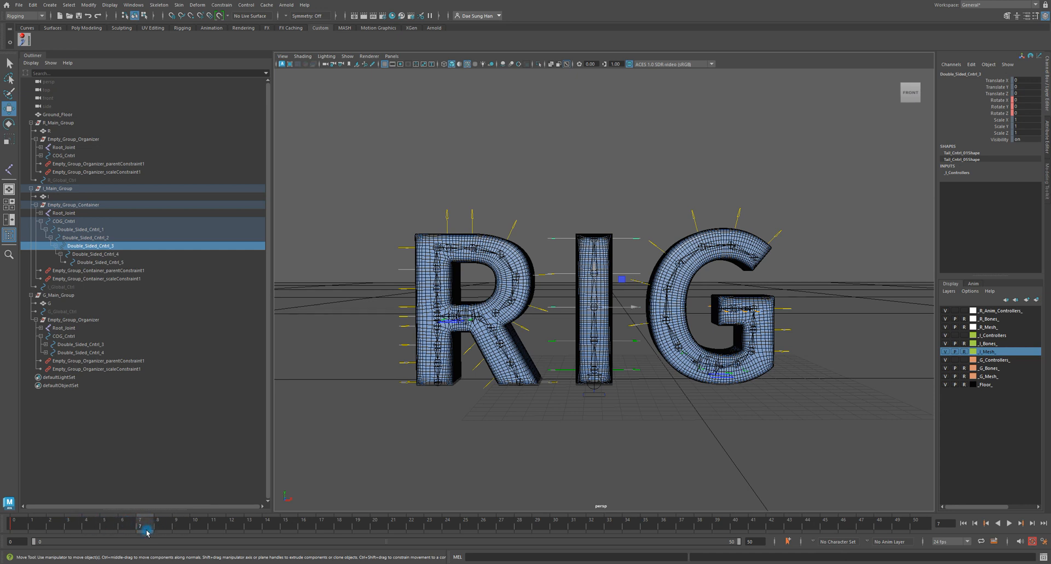
{"action": "key", "text": "s"}
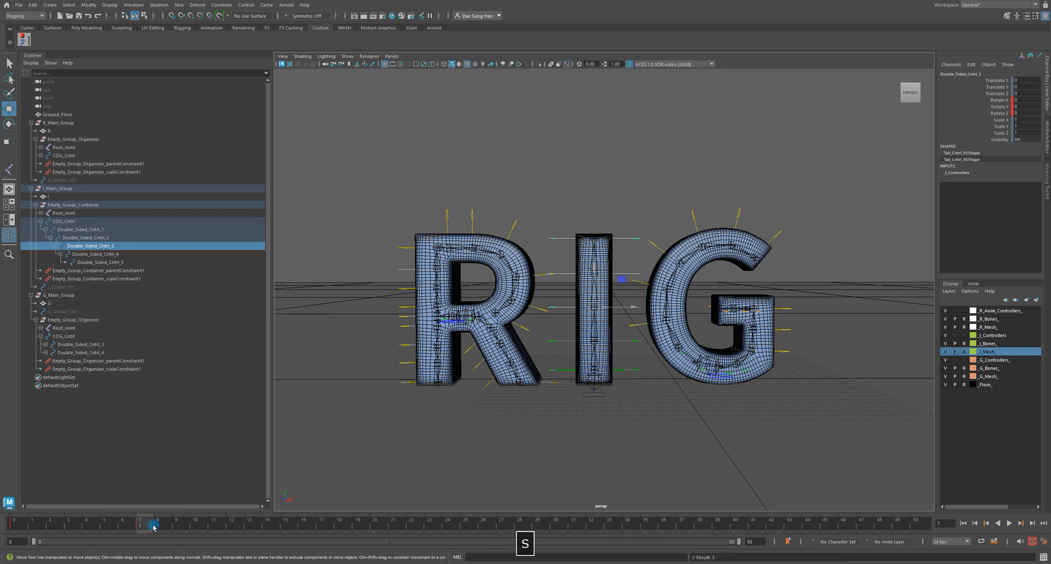
Key the I's COG_Cntrl together with all five of its double-sided controllers at frame 7.
{"action": "left_click", "coordinate": [94, 263]}
{"action": "left_click", "coordinate": [77, 230], "text": "shift"}
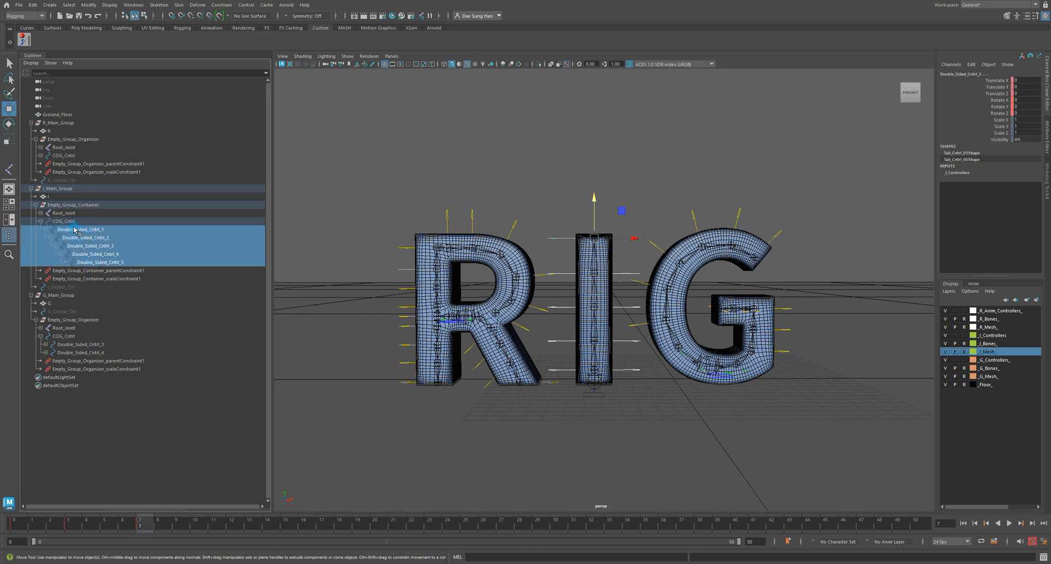
{"action": "left_click", "coordinate": [71, 222], "text": "shift"}
{"action": "key", "text": "s"}
At frame 3, bend the I by rotating Double_Sided_Cntrl_2 through Double_Sided_Cntrl_5 about 8.8 degrees in Z.
{"action": "left_click", "coordinate": [68, 520]}
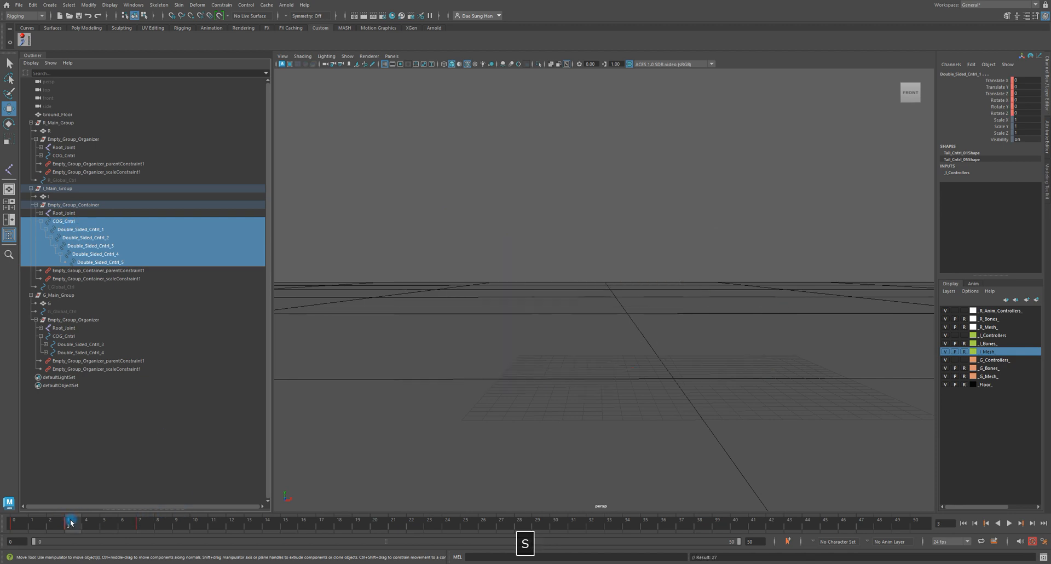
{"action": "right_click_drag", "start_coordinate": [597, 370], "coordinate": [374, 355], "text": "alt"}
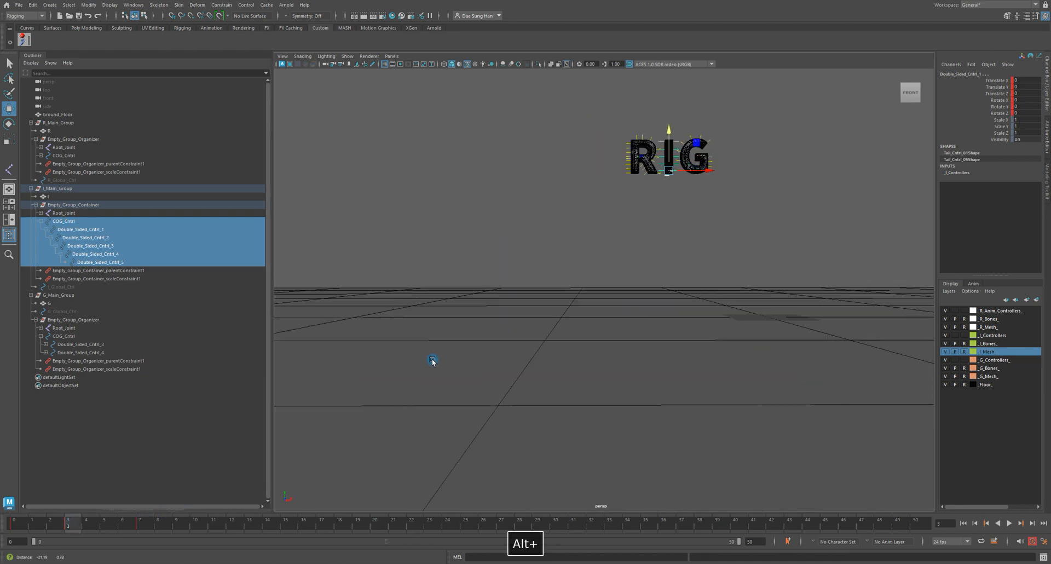
{"action": "middle_click_drag", "start_coordinate": [374, 354], "coordinate": [335, 429], "text": "alt"}
{"action": "left_click", "coordinate": [539, 304]}
{"action": "right_click_drag", "start_coordinate": [487, 233], "coordinate": [536, 181], "text": "alt"}
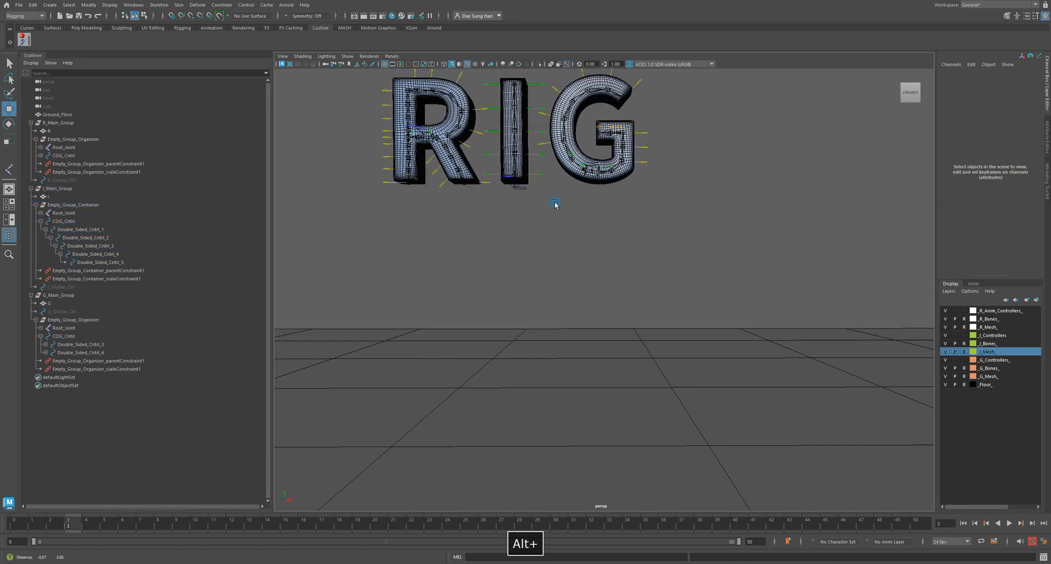
{"action": "middle_click_drag", "start_coordinate": [536, 181], "coordinate": [606, 228], "text": "alt"}
{"action": "left_click", "coordinate": [609, 228]}
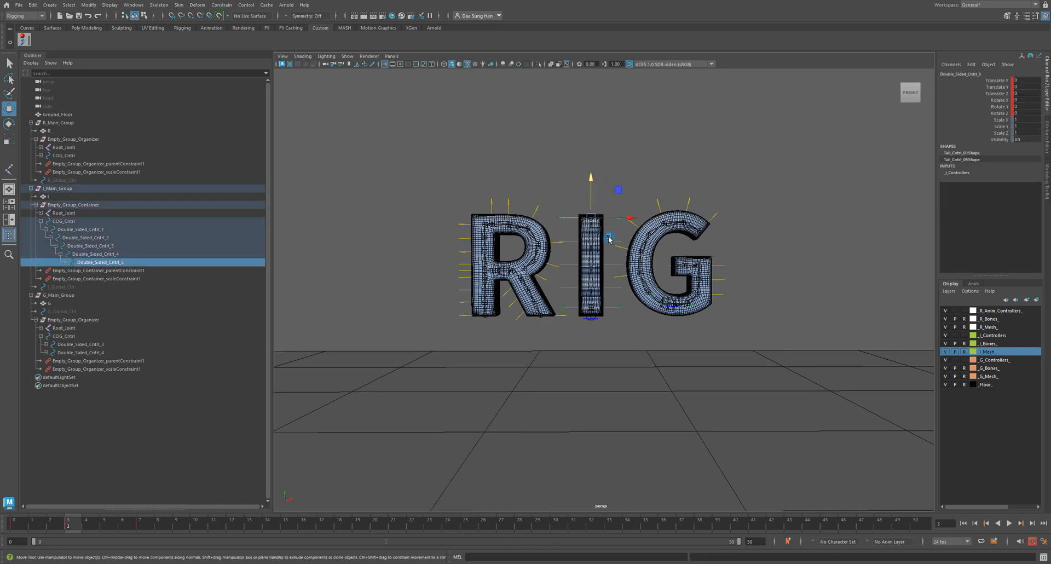
{"action": "left_click", "coordinate": [608, 258], "text": "shift"}
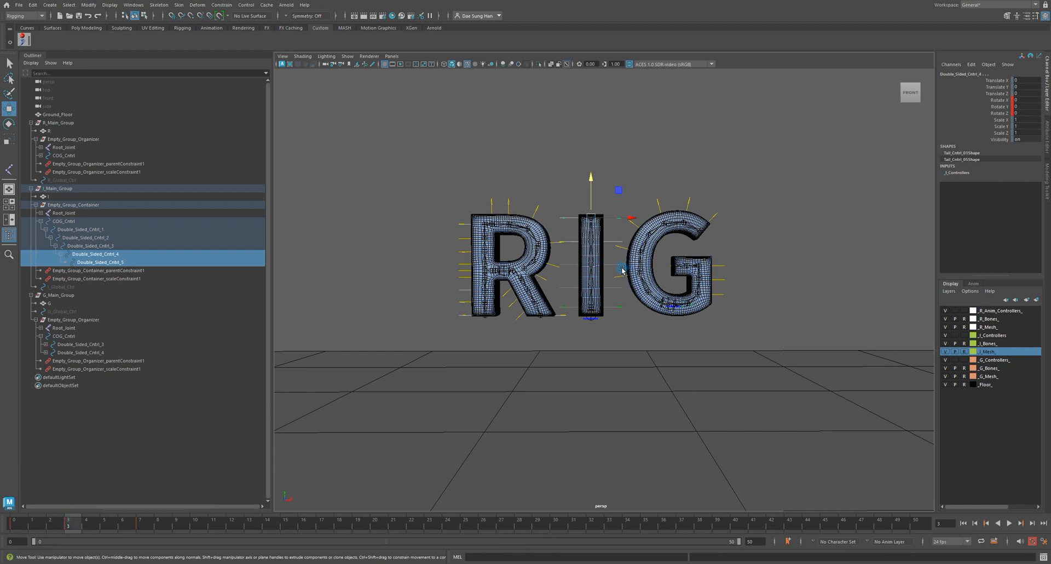
{"action": "left_click", "coordinate": [609, 293], "text": "shift"}
{"action": "left_click", "coordinate": [612, 289], "text": "shift"}
{"action": "key", "text": "e"}
{"action": "left_click_drag", "start_coordinate": [623, 270], "coordinate": [621, 263]}
{"action": "right_click_drag", "start_coordinate": [587, 349], "coordinate": [495, 274], "text": "alt"}
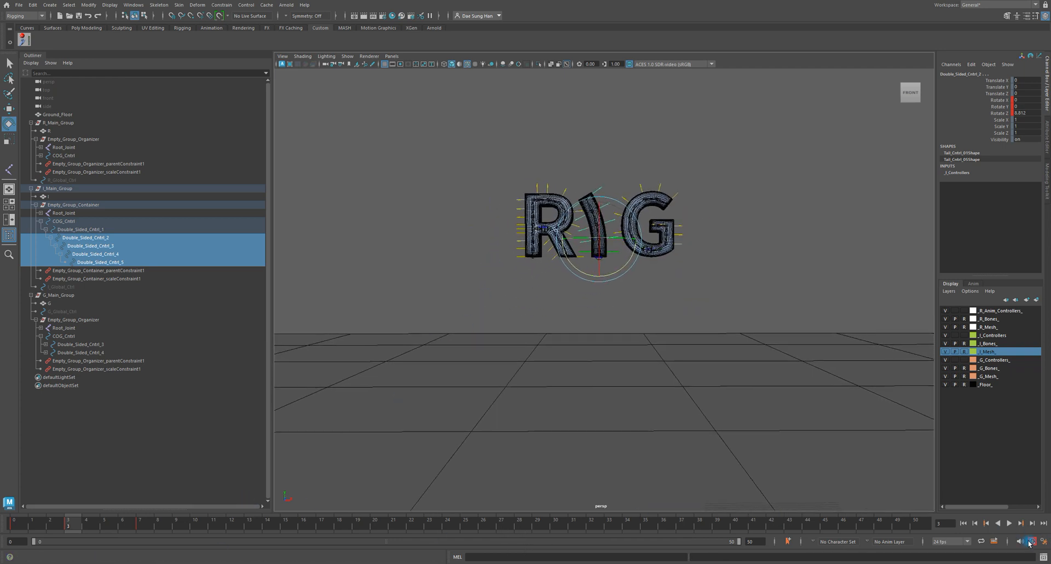
Scrub and play back the opening frames to review the I's bend during the jump.
{"action": "left_click_drag", "start_coordinate": [74, 526], "coordinate": [15, 526]}
{"action": "right_click_drag", "start_coordinate": [455, 368], "coordinate": [419, 348], "text": "alt"}
{"action": "middle_click_drag", "start_coordinate": [419, 349], "coordinate": [538, 419], "text": "alt"}
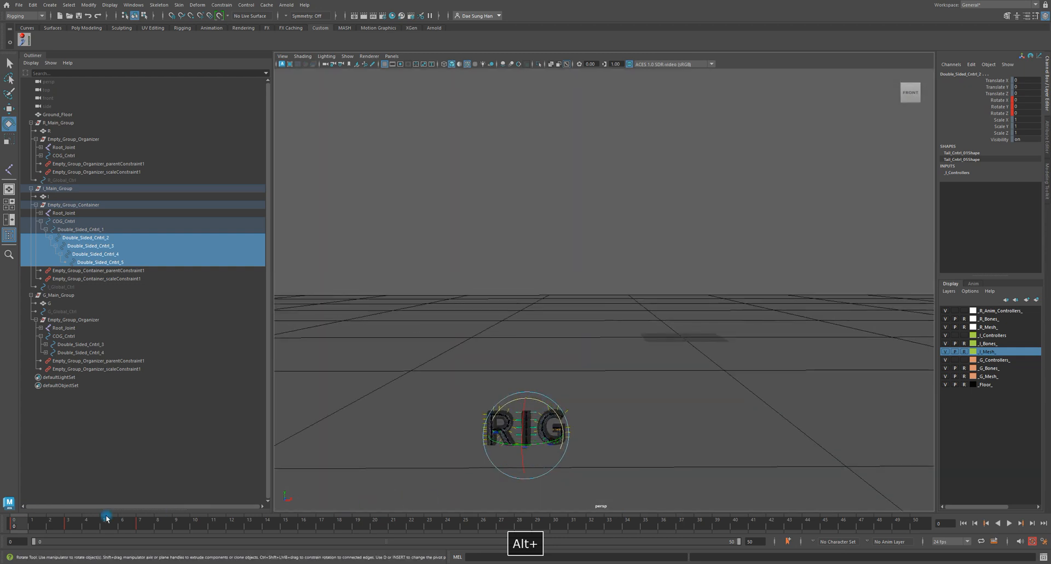
{"action": "key", "text": "alt+v"}
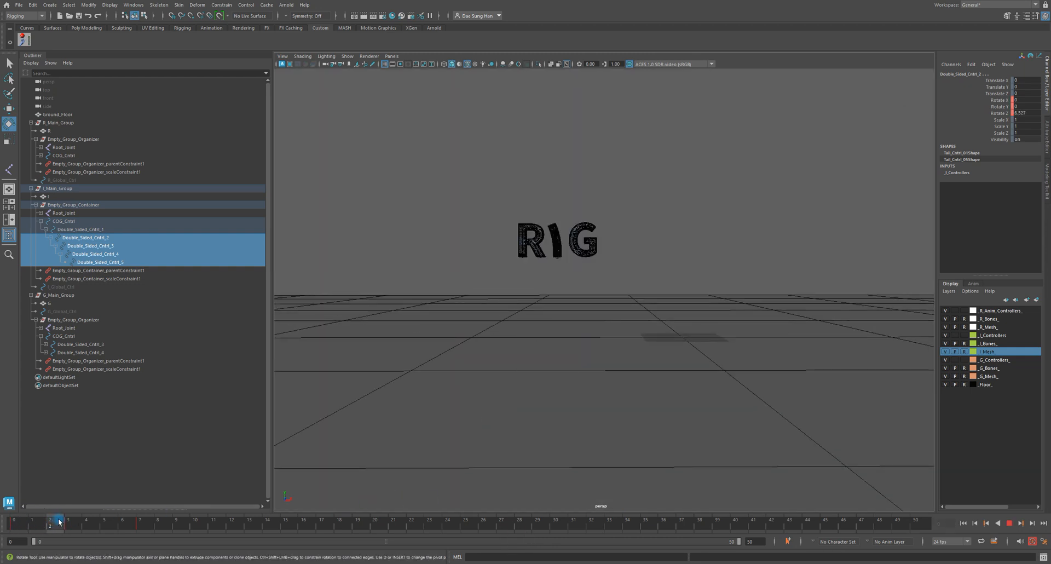
{"action": "key", "text": "alt+v"}
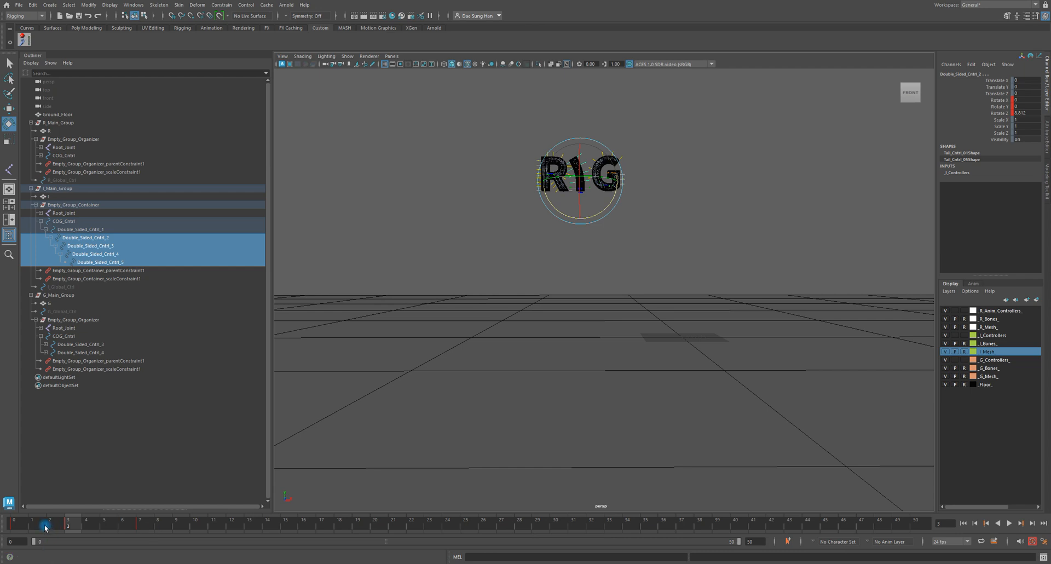
{"action": "left_click", "coordinate": [17, 526]}
{"action": "left_click_drag", "start_coordinate": [25, 525], "coordinate": [73, 522]}
{"action": "key", "text": "alt+v"}
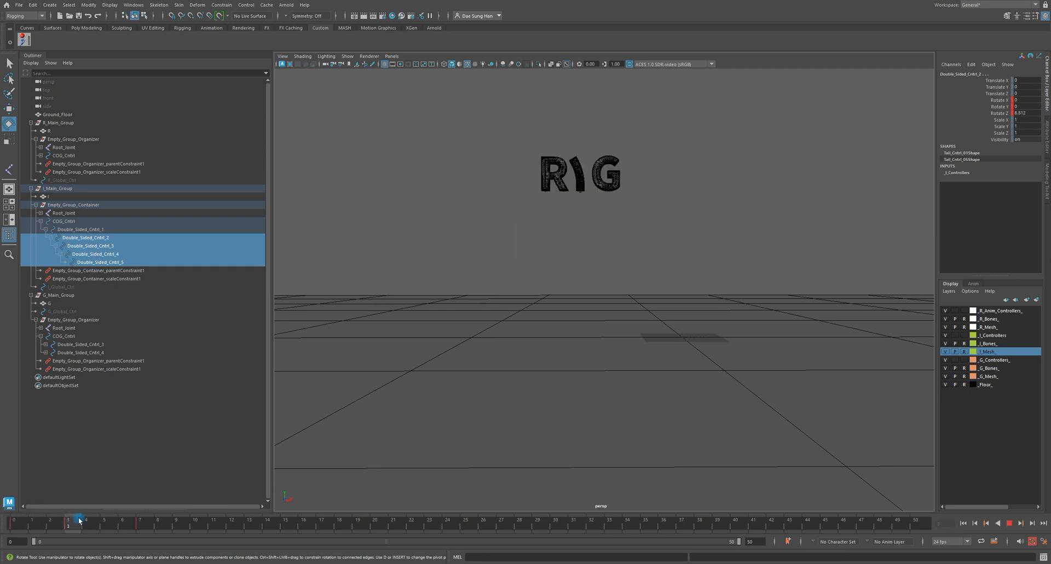
{"action": "key", "text": "alt+v"}
{"action": "right_click_drag", "start_coordinate": [546, 228], "coordinate": [797, 283], "text": "alt"}
{"action": "left_click", "coordinate": [773, 199]}
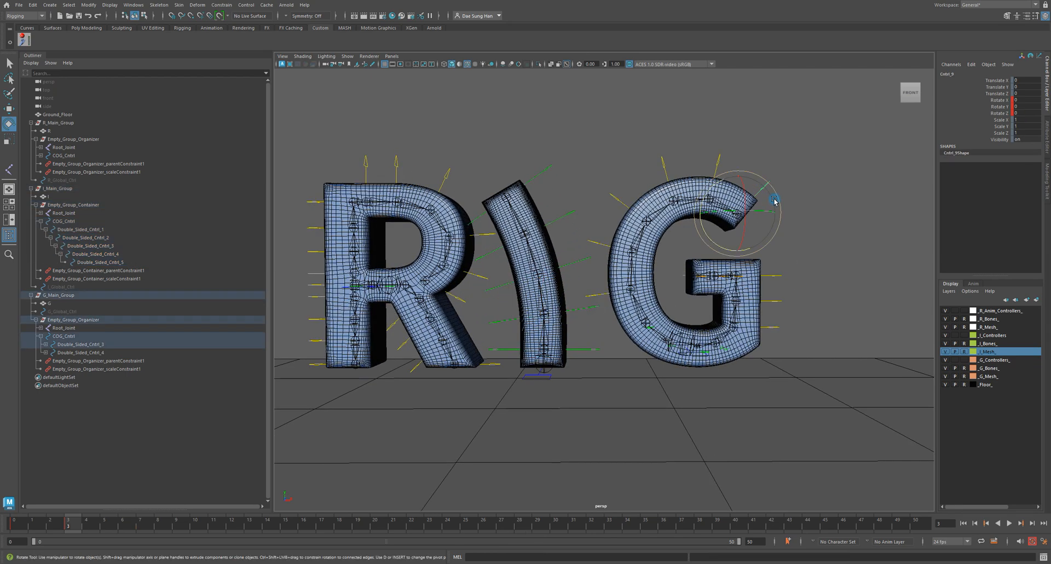
{"action": "left_click_drag", "start_coordinate": [708, 148], "coordinate": [671, 167], "text": "shift"}
{"action": "left_click_drag", "start_coordinate": [607, 190], "coordinate": [623, 204], "text": "shift"}
{"action": "left_click_drag", "start_coordinate": [688, 387], "coordinate": [657, 408], "text": "alt"}
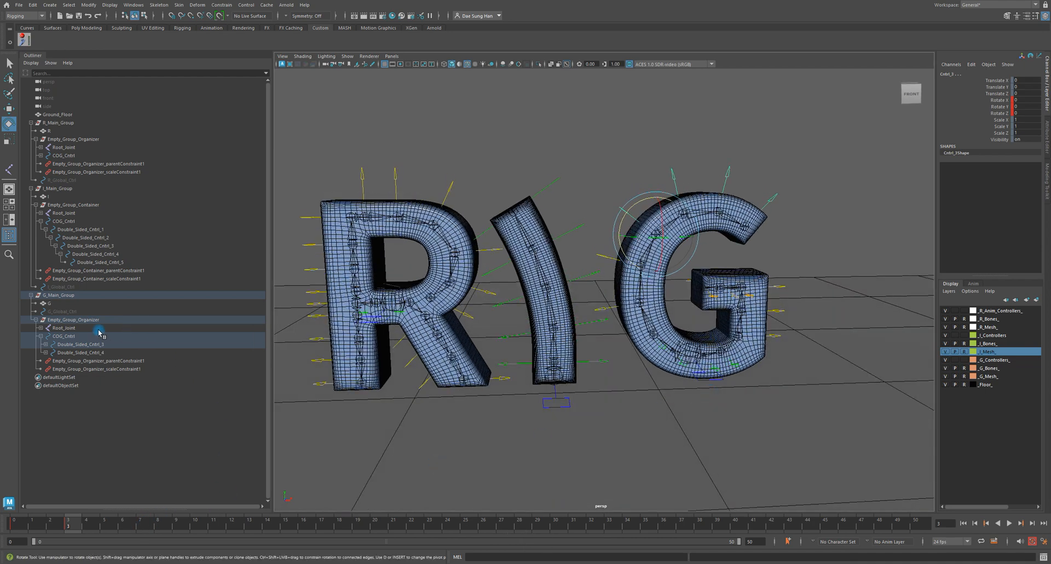
Expand the G's controller hierarchy and key COG_Cntrl with all its child controllers at frames 7 and 3.
{"action": "left_click", "coordinate": [46, 345], "text": "shift"}
{"action": "left_click", "coordinate": [47, 410], "text": "shift"}
{"action": "left_click", "coordinate": [112, 467]}
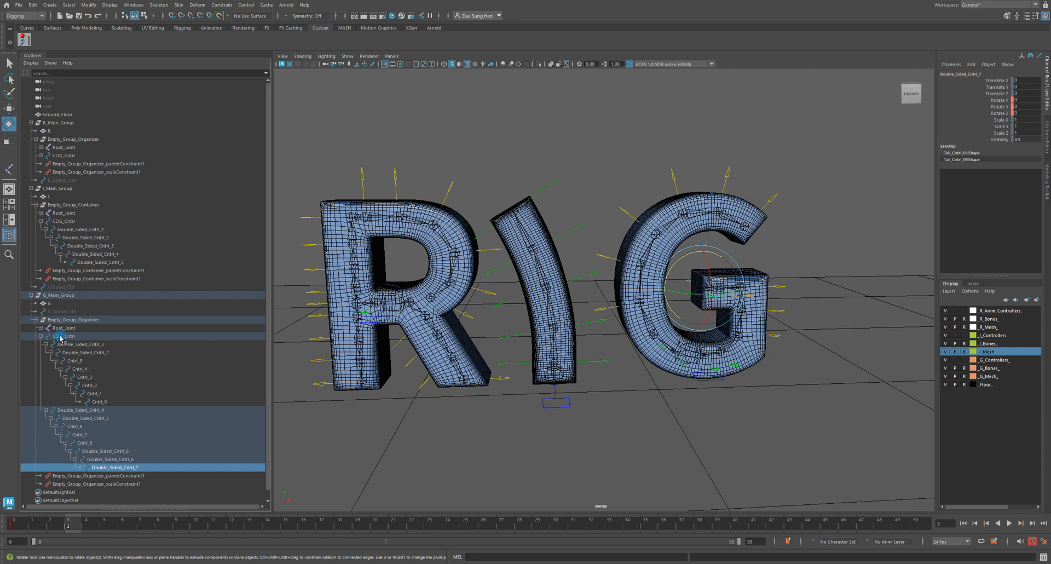
{"action": "left_click", "coordinate": [60, 337], "text": "shift"}
{"action": "left_click", "coordinate": [141, 522]}
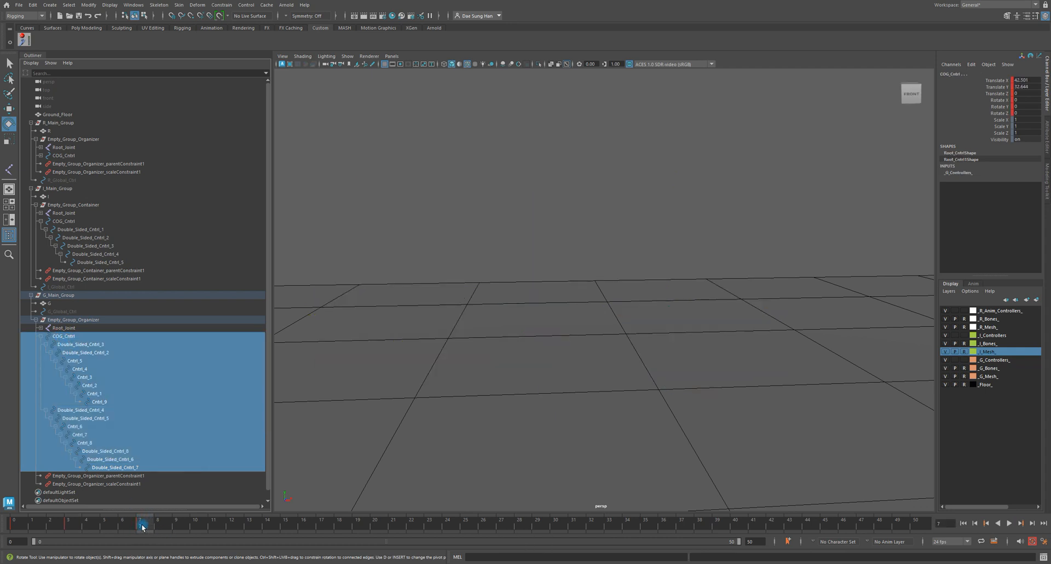
{"action": "right_click_drag", "start_coordinate": [636, 383], "coordinate": [629, 301], "text": "alt"}
{"action": "middle_click_drag", "start_coordinate": [629, 301], "coordinate": [617, 171], "text": "alt"}
{"action": "key", "text": "s"}
{"action": "left_click", "coordinate": [70, 524]}
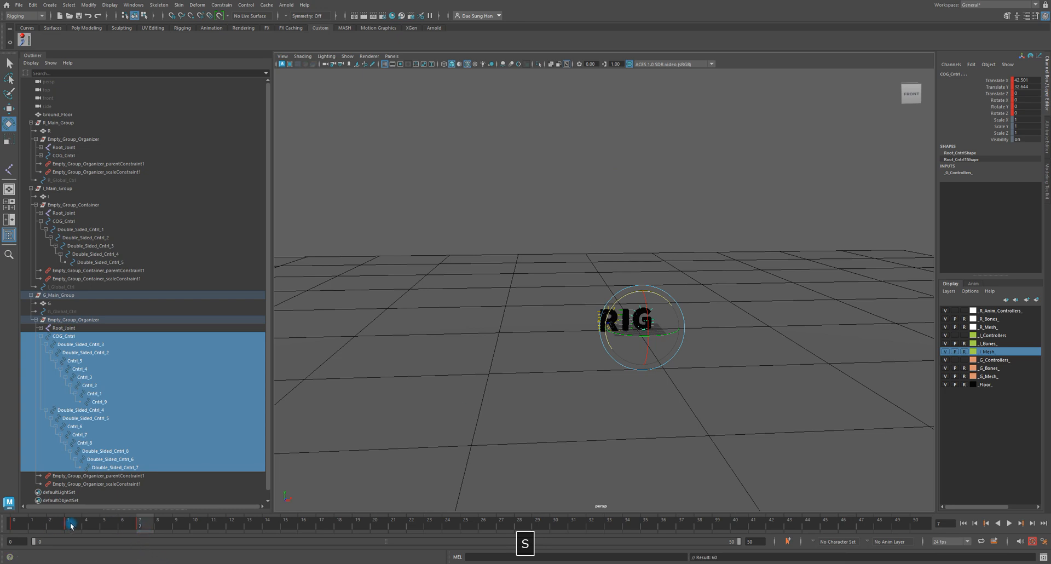
{"action": "key", "text": "s"}
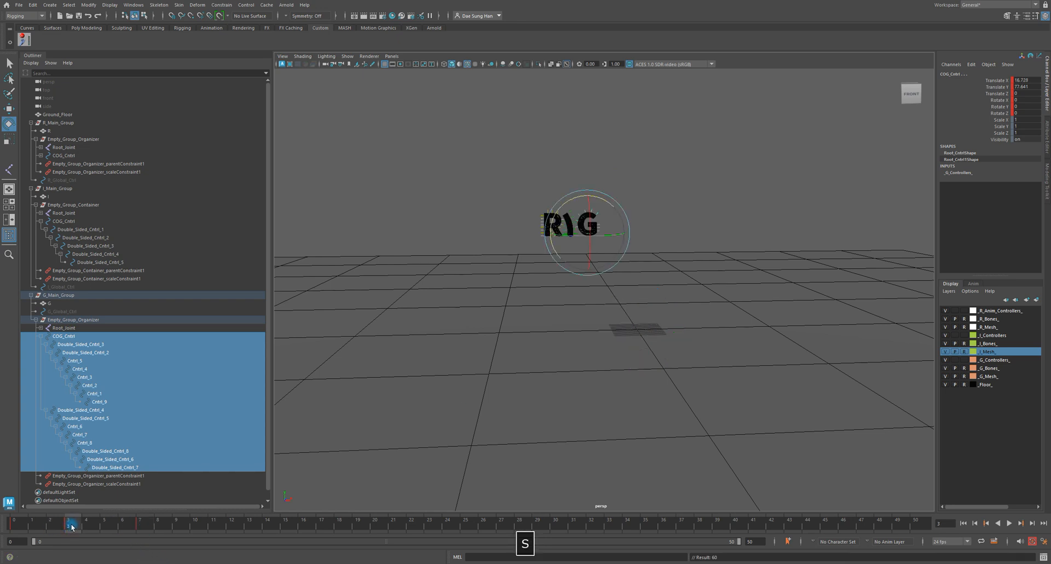
At frame 3, bend the G's upper arc by rotating Cntrl_4, Cntrl_3, Cntrl_2, Cntrl_1 and Cntrl_9 about -6.59 degrees in Z.
{"action": "left_click_drag", "start_coordinate": [24, 525], "coordinate": [16, 525]}
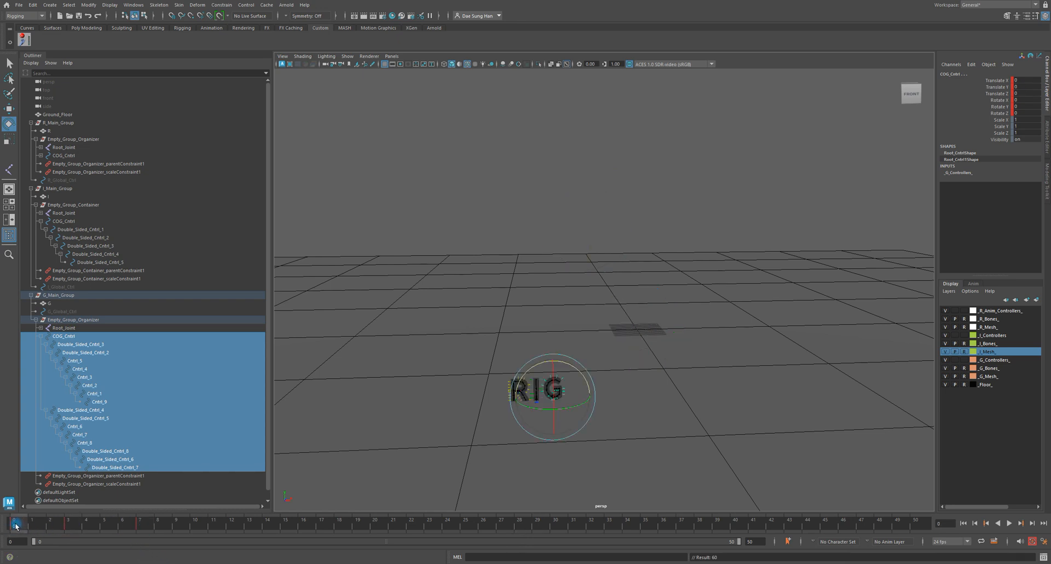
{"action": "left_click", "coordinate": [70, 530]}
{"action": "right_click_drag", "start_coordinate": [483, 335], "coordinate": [741, 284], "text": "alt"}
{"action": "middle_click_drag", "start_coordinate": [539, 123], "coordinate": [576, 221], "text": "alt"}
{"action": "right_click_drag", "start_coordinate": [577, 221], "coordinate": [765, 212], "text": "alt"}
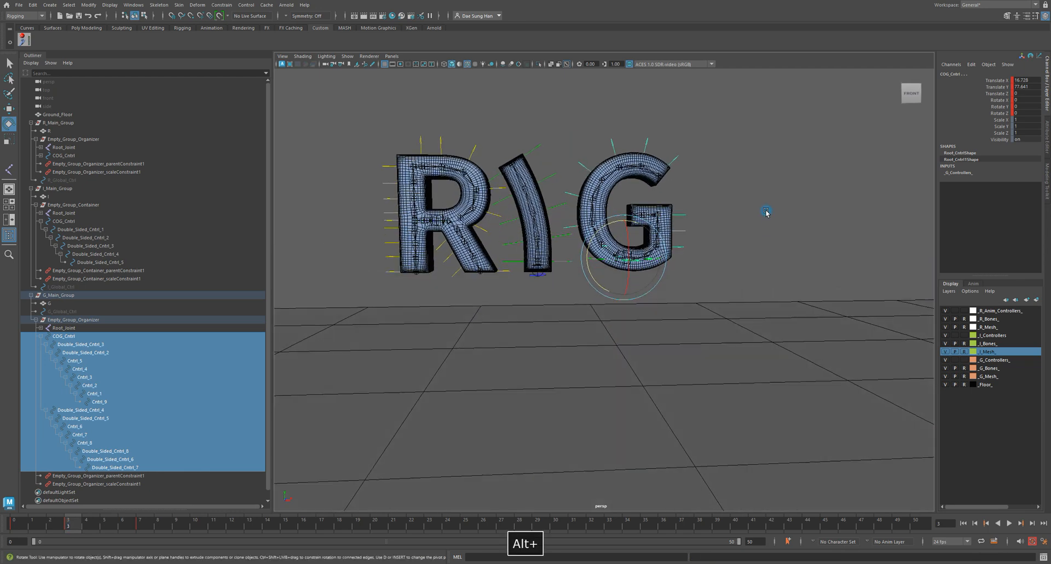
{"action": "left_click", "coordinate": [678, 163]}
{"action": "key", "text": "q"}
{"action": "left_click_drag", "start_coordinate": [644, 137], "coordinate": [654, 147], "text": "shift"}
{"action": "left_click_drag", "start_coordinate": [605, 135], "coordinate": [582, 172], "text": "shift"}
{"action": "left_click_drag", "start_coordinate": [568, 186], "coordinate": [665, 188], "text": "shift"}
{"action": "key", "text": "e"}
{"action": "right_click_drag", "start_coordinate": [665, 189], "coordinate": [614, 197], "text": "alt"}
{"action": "left_click_drag", "start_coordinate": [614, 197], "coordinate": [616, 190], "text": "alt"}
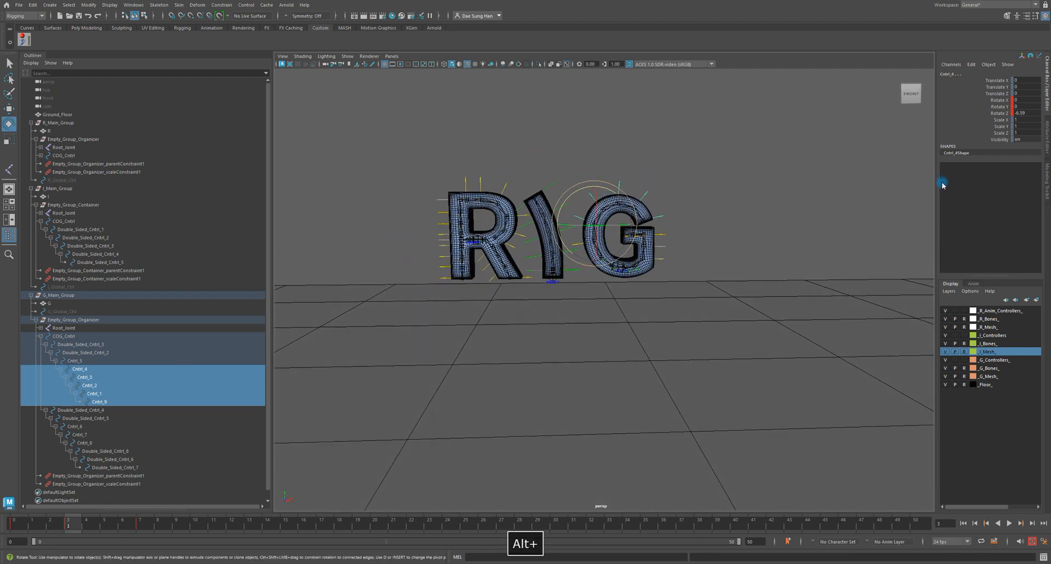
Review the individual Rotate Z curves of the G's upper-arc controllers in the Graph Editor.
{"action": "left_click_drag", "start_coordinate": [1050, 101], "coordinate": [356, 86]}
{"action": "key", "text": "f"}
{"action": "right_click_drag", "start_coordinate": [577, 298], "coordinate": [570, 288], "text": "alt"}
{"action": "left_click_drag", "start_coordinate": [553, 305], "coordinate": [614, 361]}
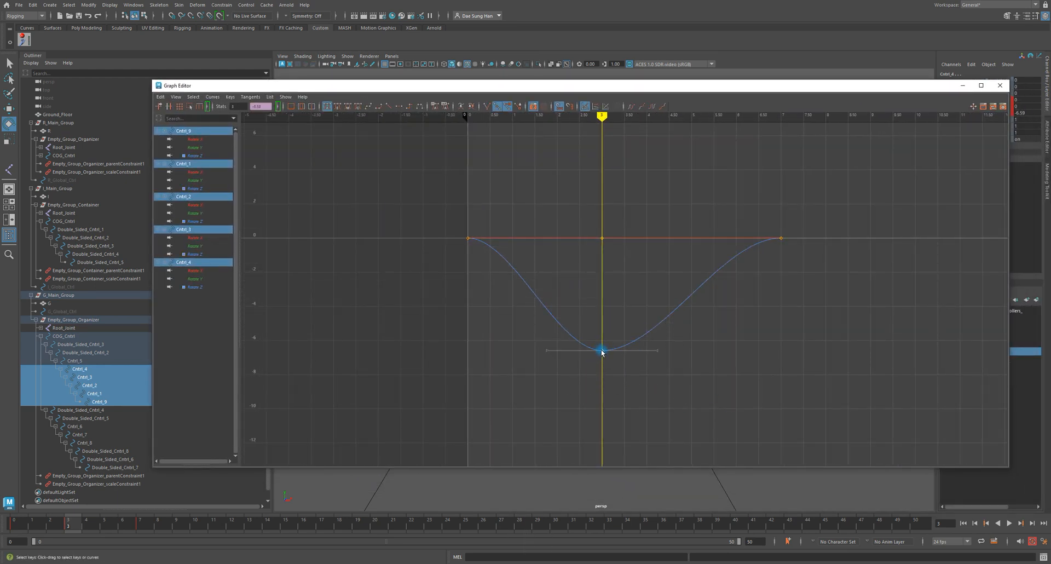
{"action": "left_click", "coordinate": [190, 156]}
{"action": "left_click", "coordinate": [196, 188]}
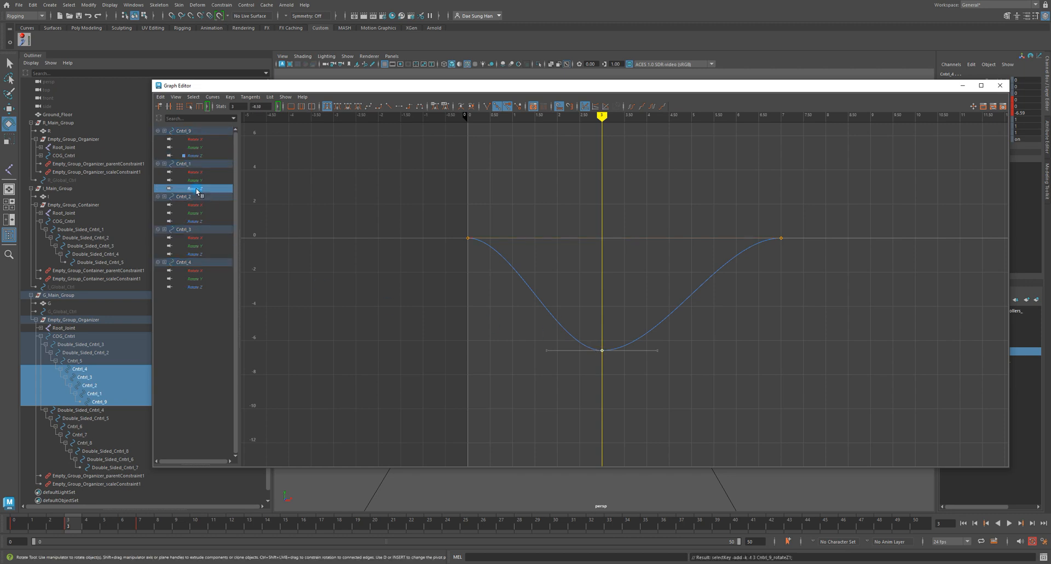
{"action": "left_click", "coordinate": [192, 222]}
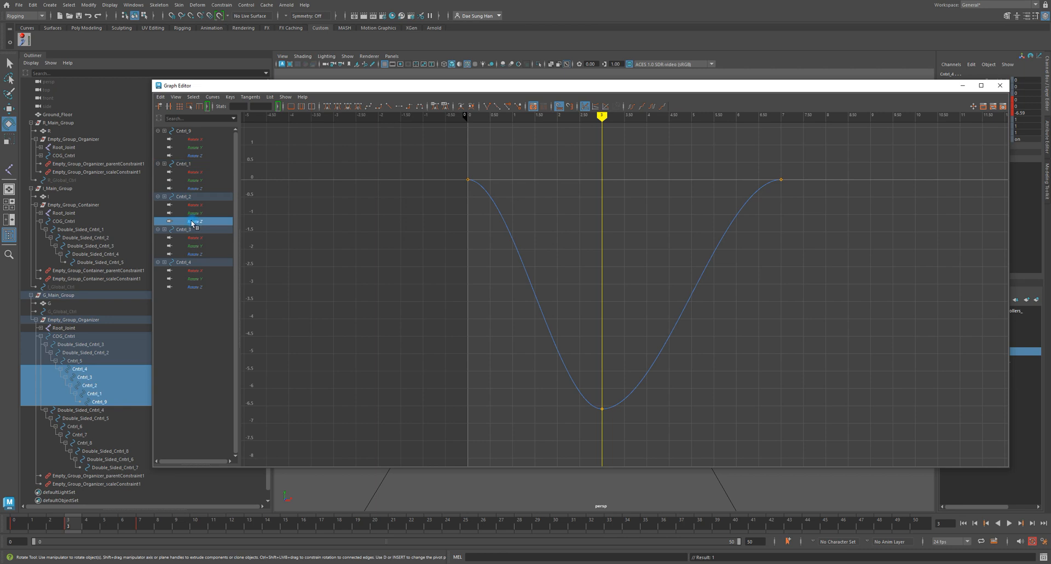
{"action": "left_click", "coordinate": [200, 254]}
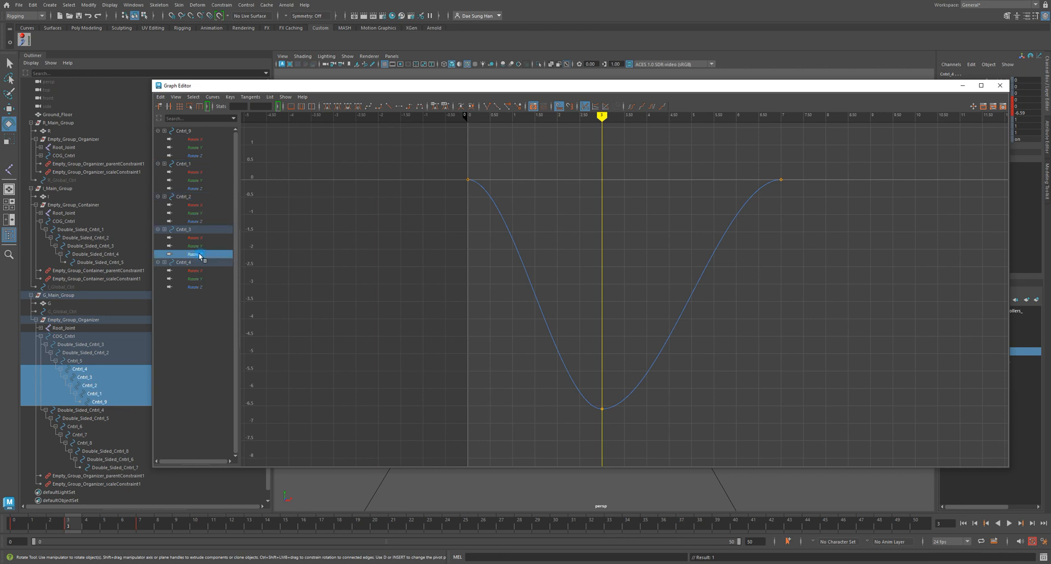
Raise Cntrl_4's Rotate Z key at frame 3 to about -5.17 and compare it with the other Rotate Z curves.
{"action": "left_click", "coordinate": [195, 287]}
{"action": "left_click", "coordinate": [602, 407]}
{"action": "middle_click_drag", "start_coordinate": [652, 418], "coordinate": [651, 370], "text": "shift"}
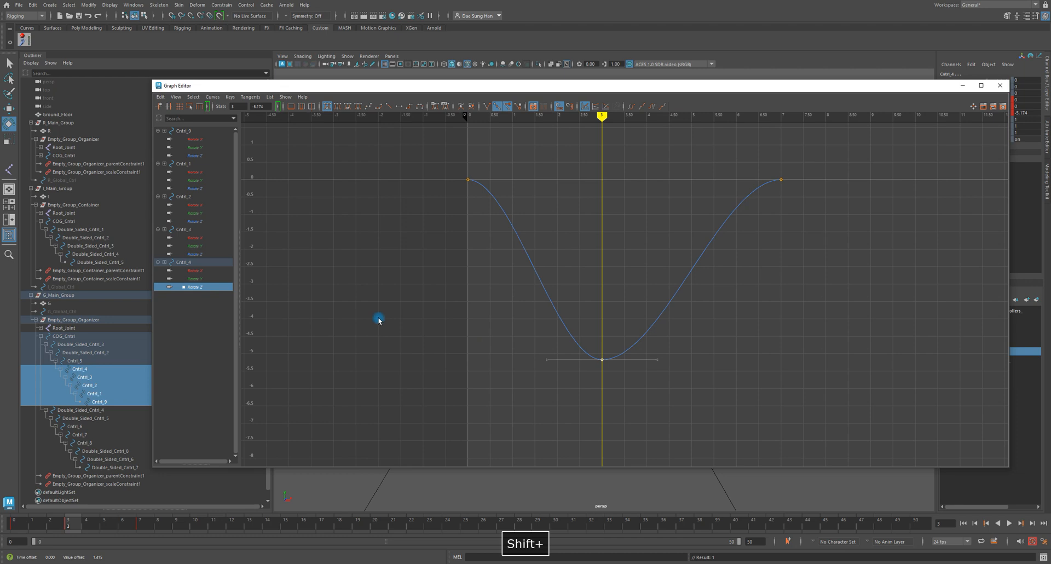
{"action": "left_click", "coordinate": [202, 156], "text": "ctrl"}
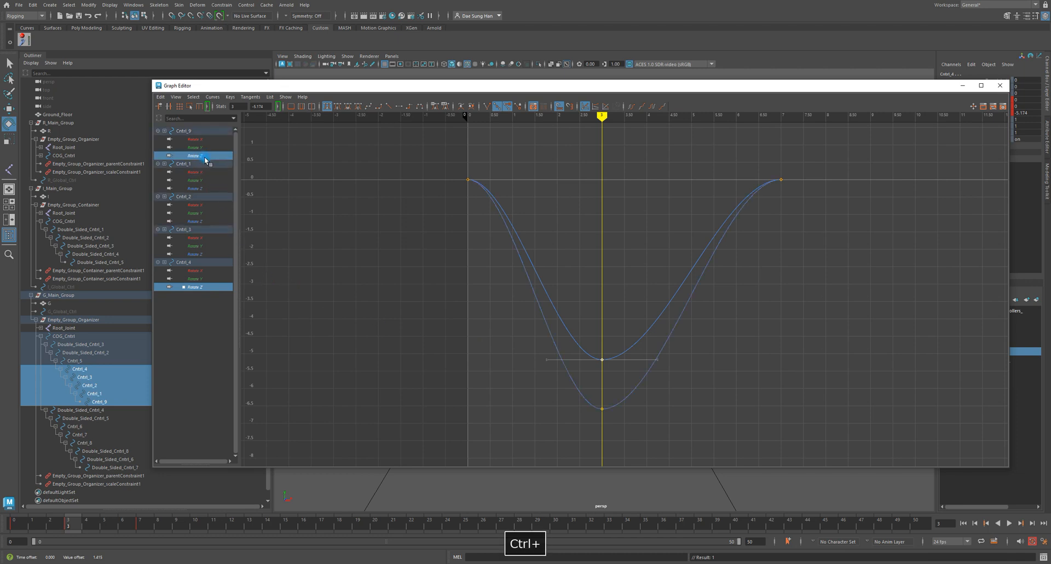
{"action": "left_click", "coordinate": [200, 188], "text": "ctrl"}
{"action": "left_click", "coordinate": [207, 222], "text": "ctrl"}
{"action": "left_click", "coordinate": [202, 254], "text": "ctrl"}
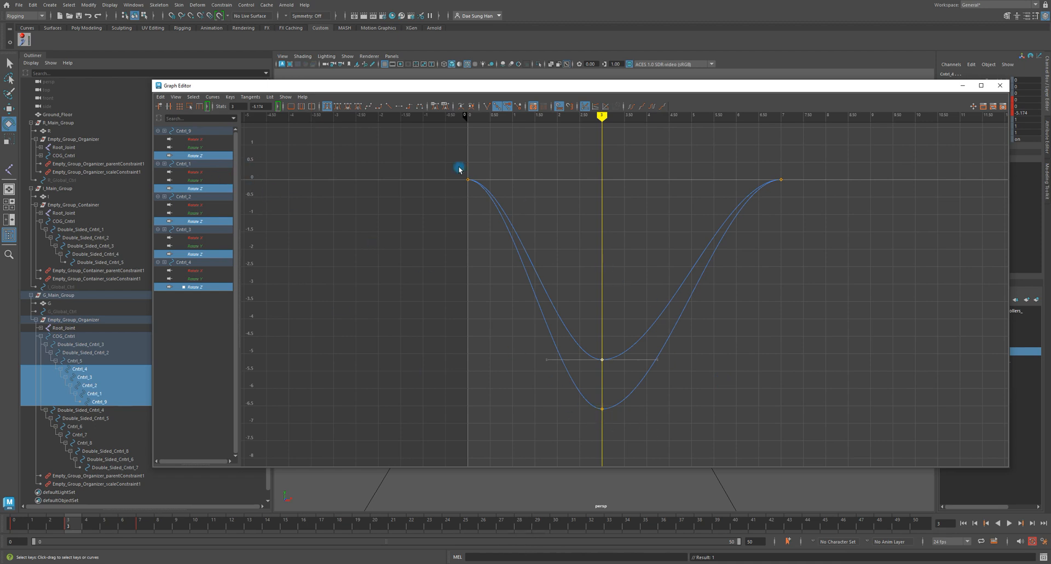
Raise Cntrl_2's Rotate Z key at frame 3 to about -4.84.
{"action": "left_click", "coordinate": [203, 222]}
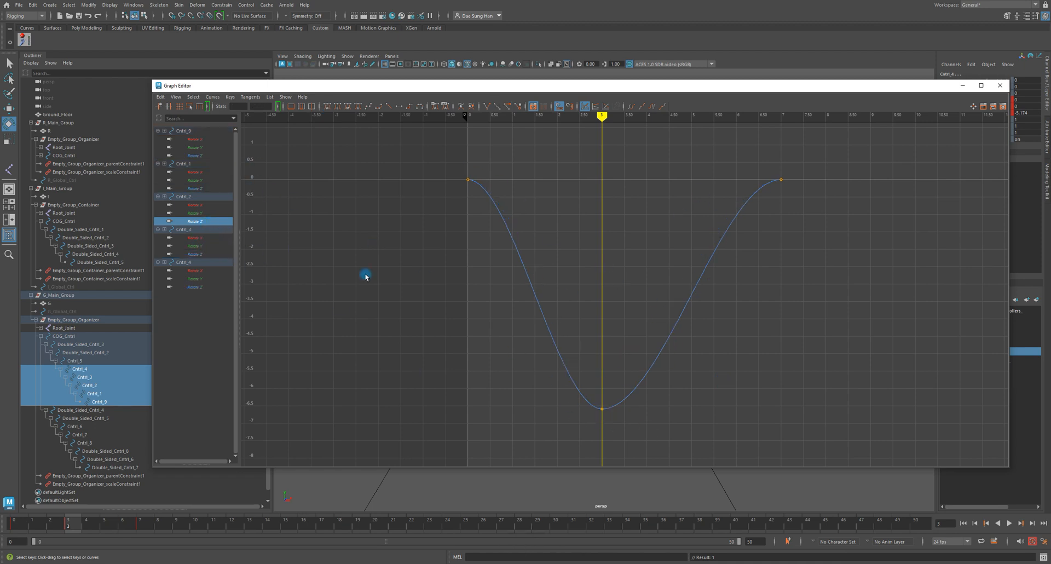
{"action": "left_click_drag", "start_coordinate": [565, 366], "coordinate": [643, 432]}
{"action": "middle_click_drag", "start_coordinate": [643, 433], "coordinate": [648, 364], "text": "shift"}
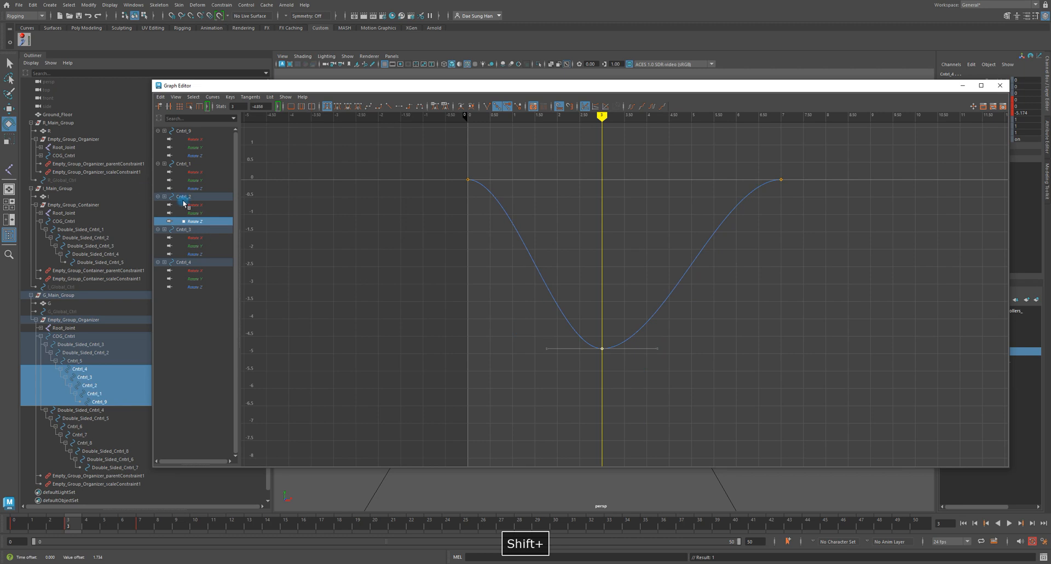
Set the frame 3 Rotate Z keys of Cntrl_9, Cntrl_1, Cntrl_2, Cntrl_3 and Cntrl_4 to 0 and close the Graph Editor.
{"action": "left_click", "coordinate": [196, 188], "text": "ctrl"}
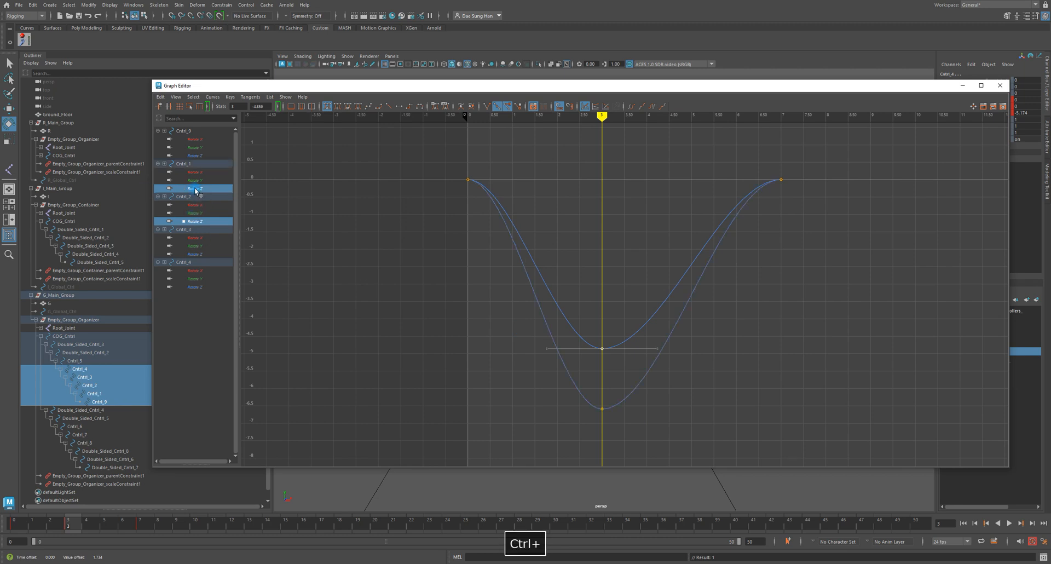
{"action": "left_click", "coordinate": [201, 155], "text": "ctrl"}
{"action": "left_click", "coordinate": [201, 254], "text": "ctrl"}
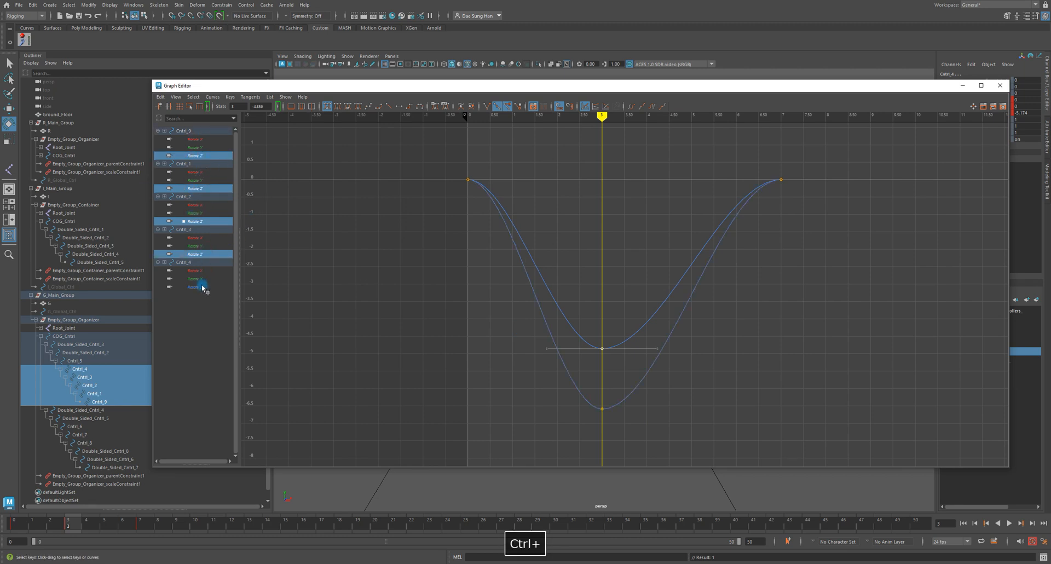
{"action": "left_click", "coordinate": [203, 286], "text": "ctrl"}
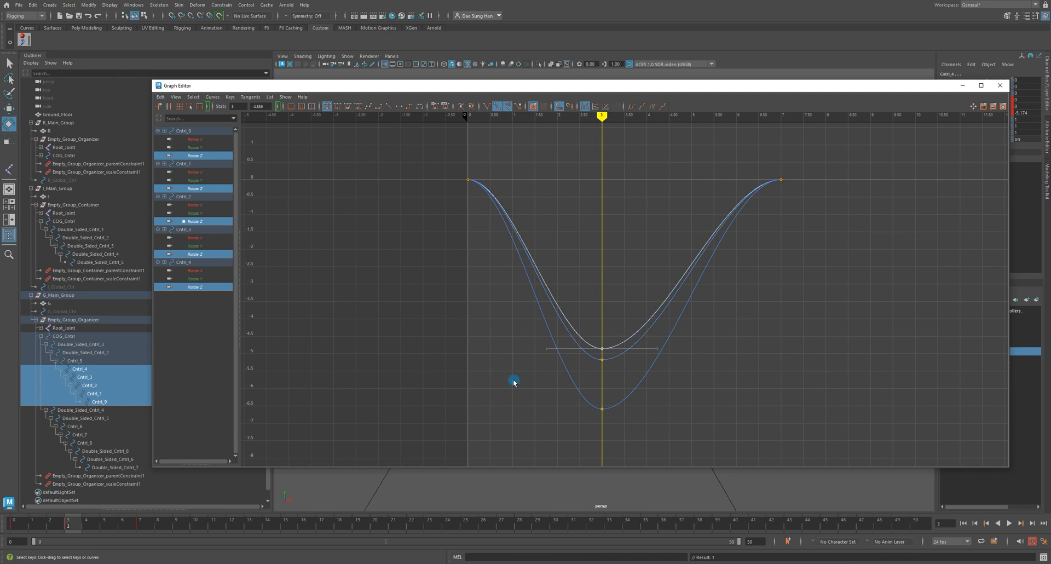
{"action": "left_click_drag", "start_coordinate": [677, 444], "coordinate": [551, 304]}
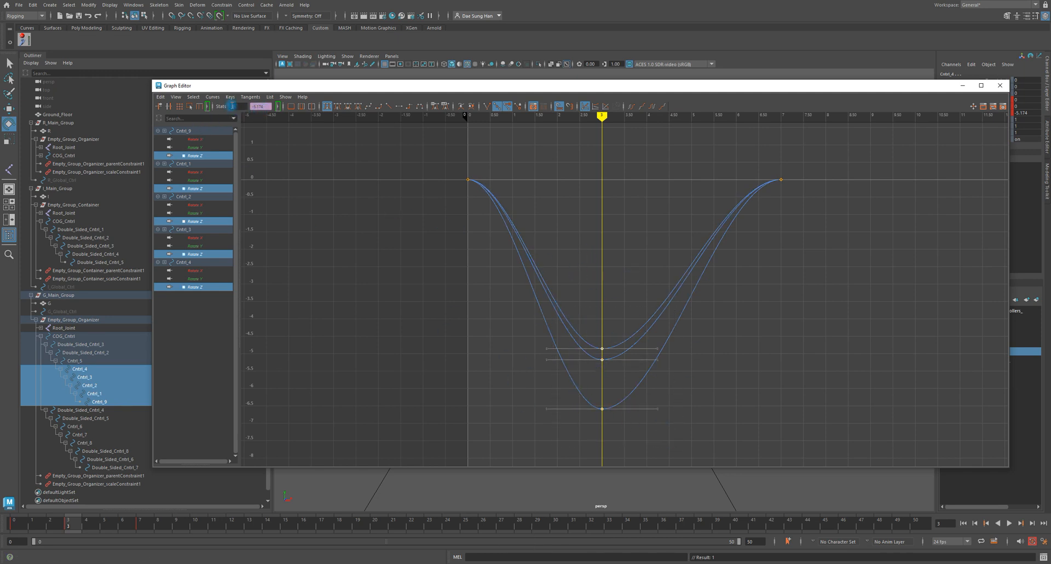
{"action": "left_click_drag", "start_coordinate": [266, 106], "coordinate": [240, 105]}
{"action": "type", "text": "0"}
{"action": "key", "text": "Return"}
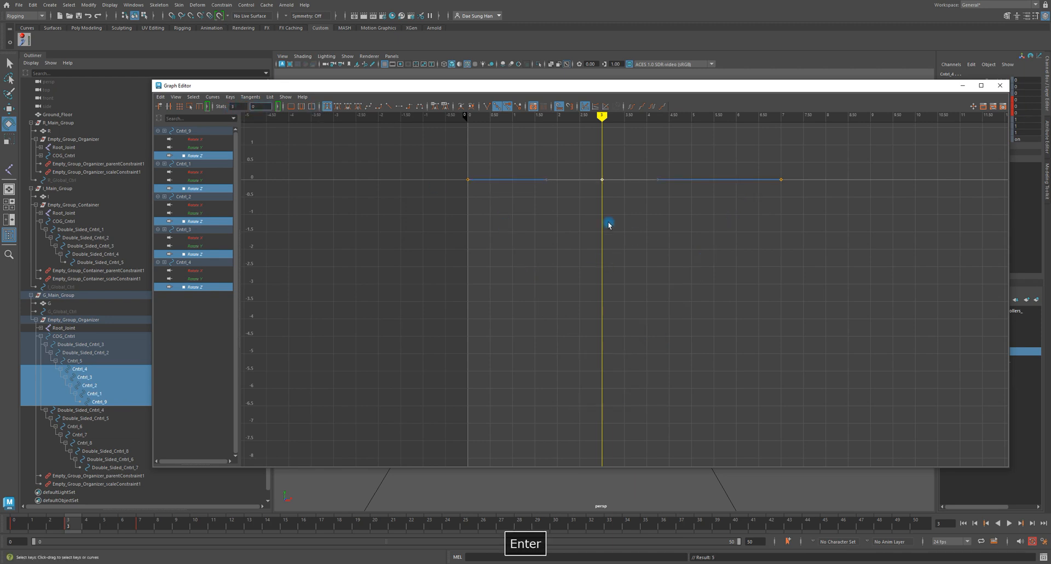
{"action": "left_click", "coordinate": [449, 249]}
{"action": "right_click_drag", "start_coordinate": [606, 244], "coordinate": [591, 225], "text": "alt"}
{"action": "left_click", "coordinate": [268, 106]}
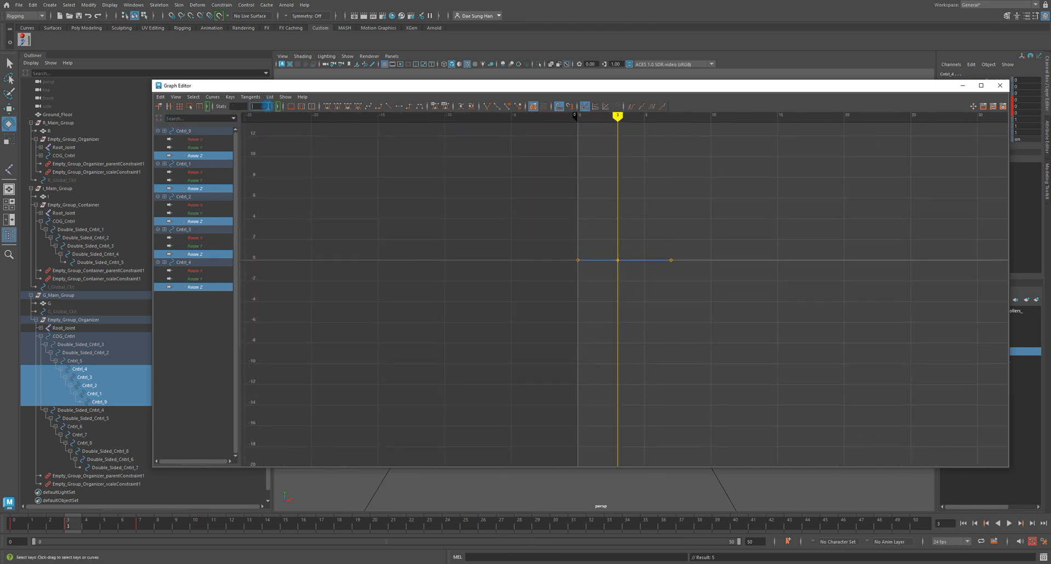
{"action": "left_click", "coordinate": [238, 106]}
{"action": "left_click", "coordinate": [999, 85]}
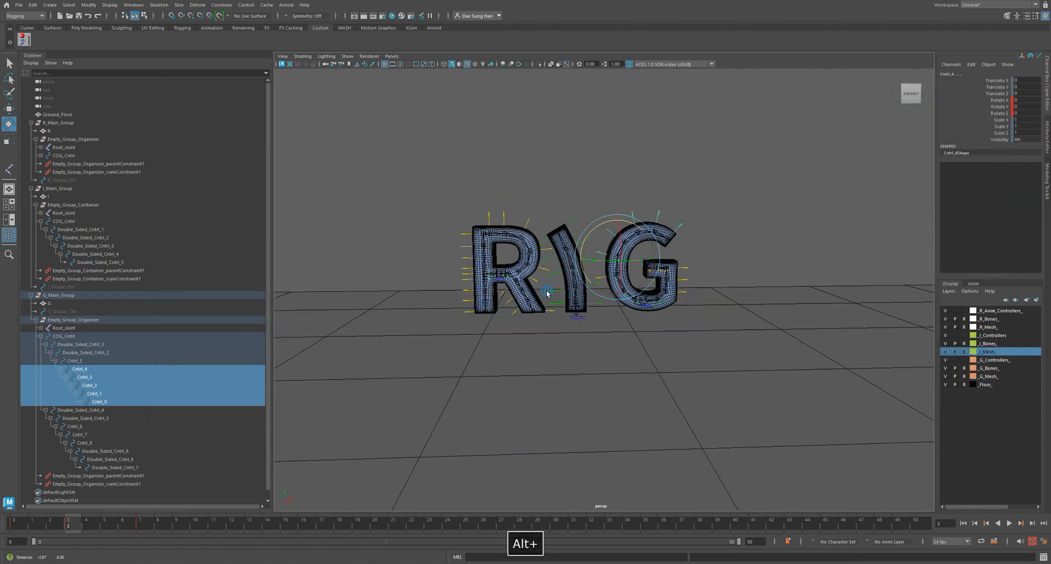
Straighten the I at frame 3 by setting Rotate X, Y and Z of Double_Sided_Cntrl_2 through Double_Sided_Cntrl_5 to 0.
{"action": "middle_click_drag", "start_coordinate": [547, 293], "coordinate": [564, 340], "text": "alt"}
{"action": "left_click", "coordinate": [610, 341]}
{"action": "key", "text": "w"}
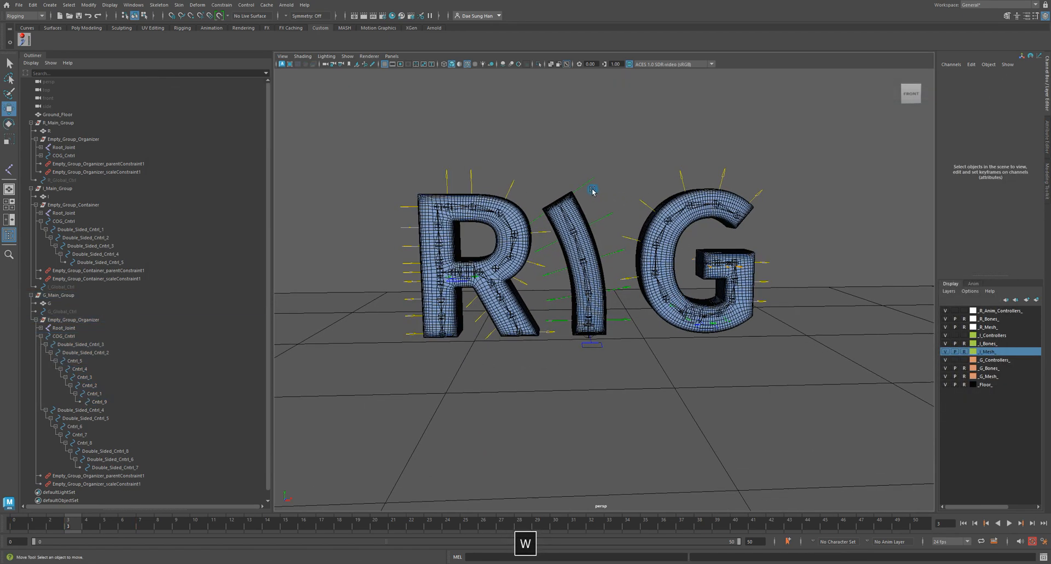
{"action": "left_click", "coordinate": [600, 204]}
{"action": "left_click", "coordinate": [616, 301], "text": "shift"}
{"action": "left_click", "coordinate": [610, 290], "text": "shift"}
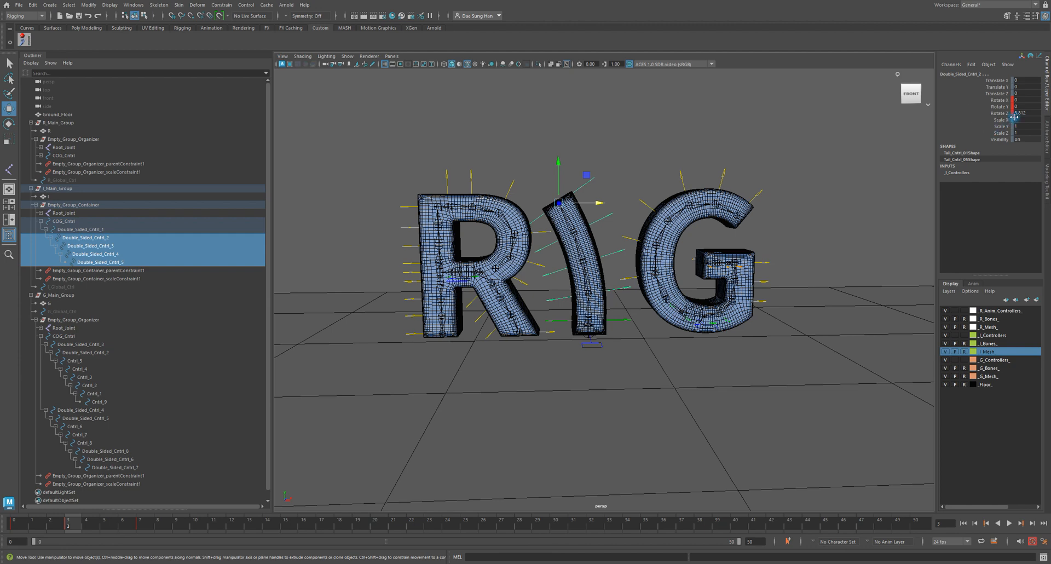
{"action": "left_click_drag", "start_coordinate": [1023, 113], "coordinate": [1023, 100]}
{"action": "type", "text": "0"}
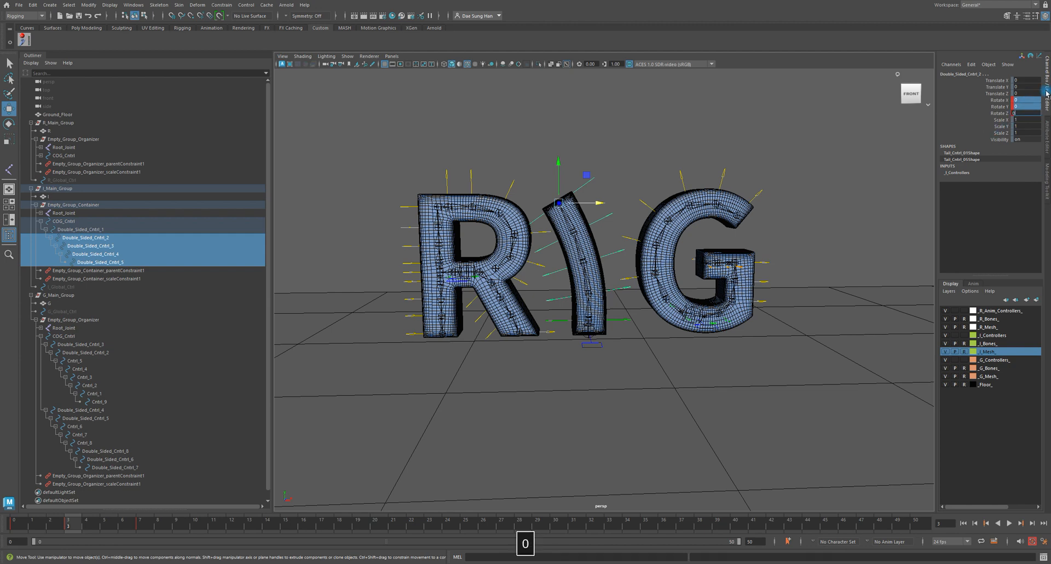
{"action": "key", "text": "Return"}
{"action": "left_click", "coordinate": [645, 421]}
Collapse the full hierarchies of R_Main_Group, I_Main_Group and G_Main_Group.
{"action": "left_click_drag", "start_coordinate": [756, 399], "coordinate": [679, 350], "text": "alt"}
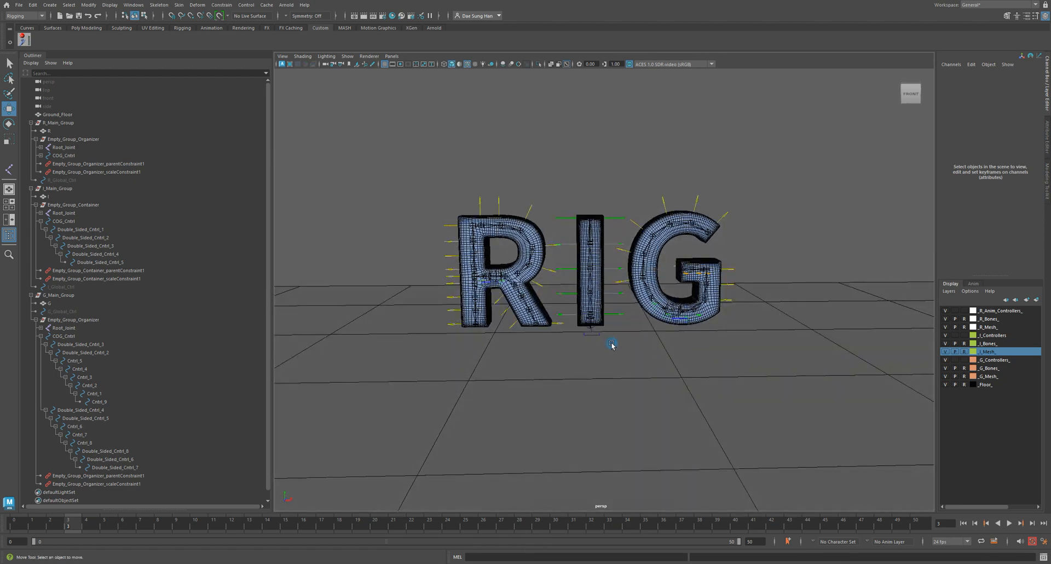
{"action": "left_click_drag", "start_coordinate": [541, 311], "coordinate": [582, 286], "text": "alt"}
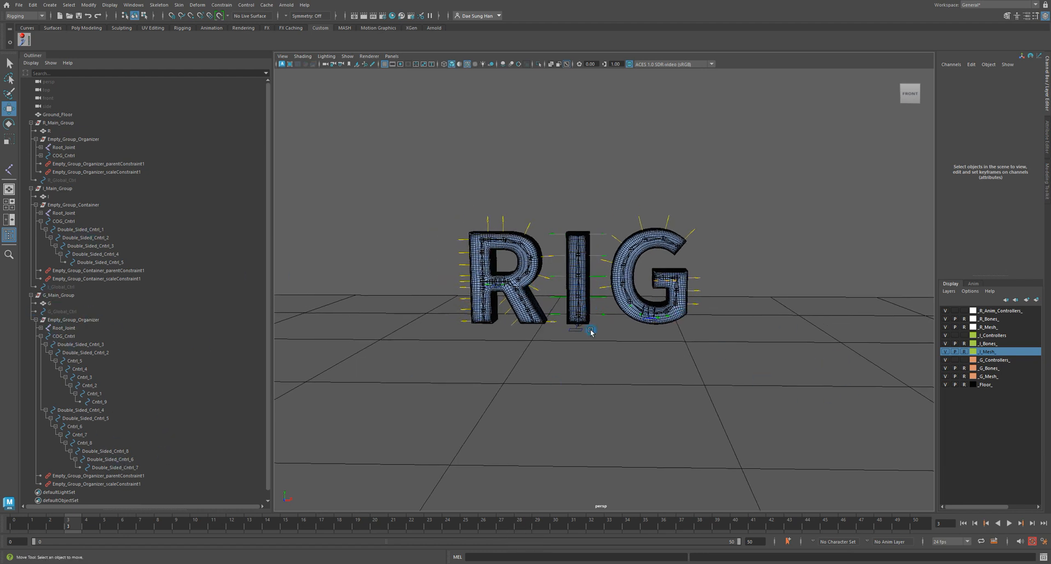
{"action": "left_click", "coordinate": [31, 123], "text": "shift"}
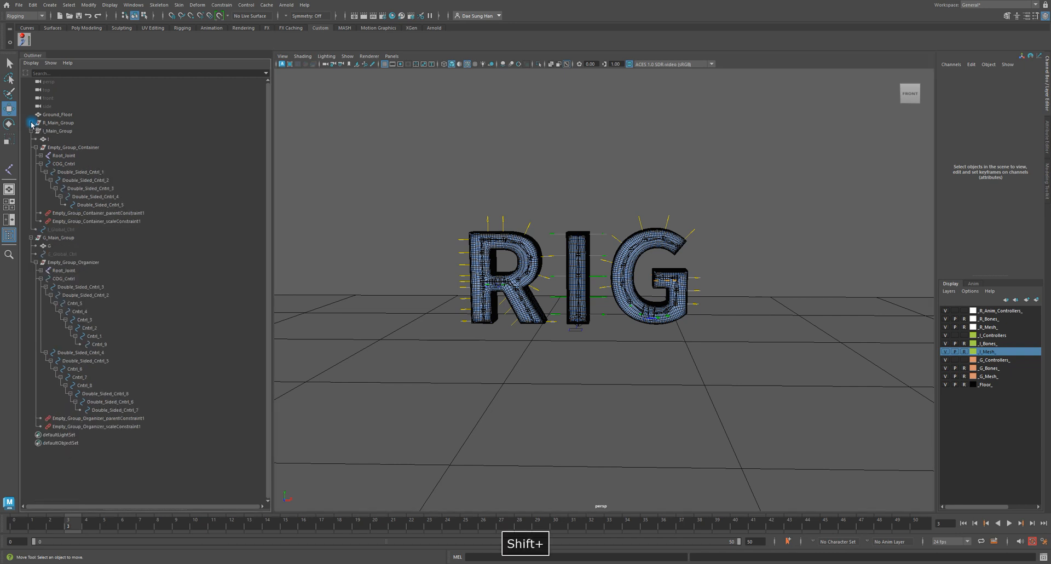
{"action": "left_click", "coordinate": [32, 131], "text": "shift"}
{"action": "left_click", "coordinate": [32, 139], "text": "shift"}
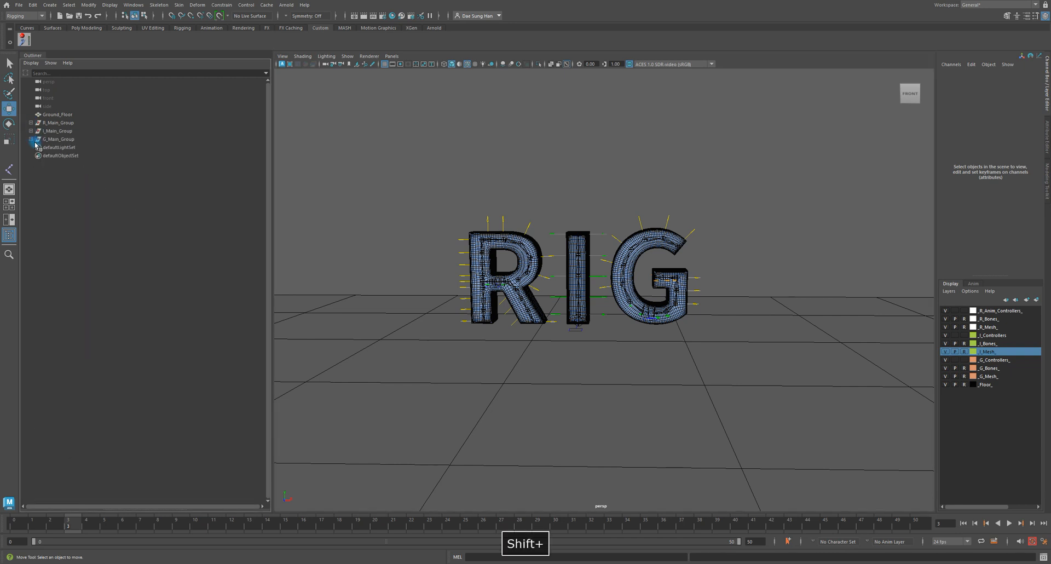
Select the COG controllers of the I, G and R together and delete their keys at frame 7.
{"action": "left_click_drag", "start_coordinate": [635, 299], "coordinate": [766, 295], "text": "alt"}
{"action": "left_click", "coordinate": [594, 345]}
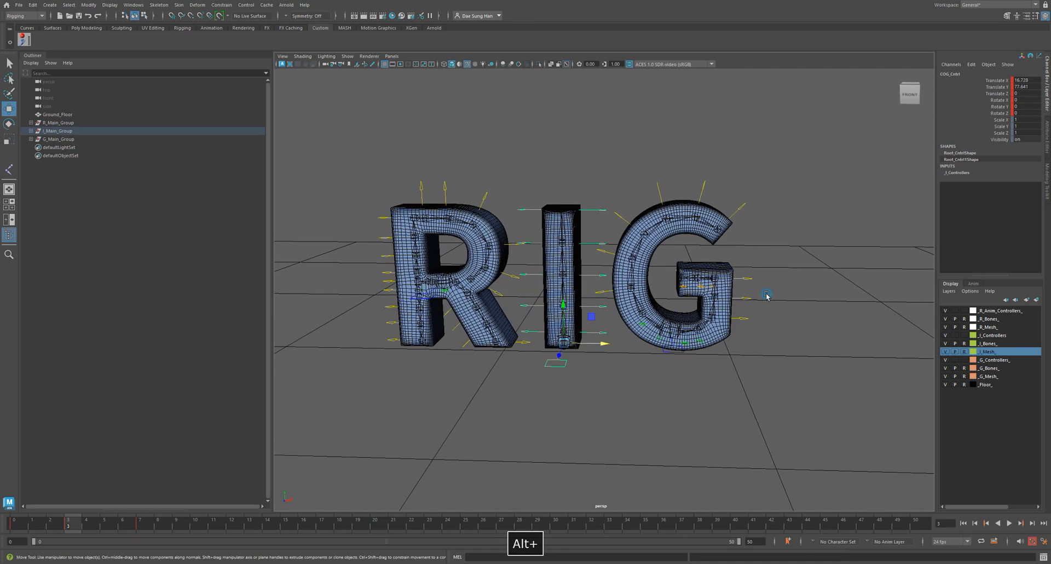
{"action": "left_click_drag", "start_coordinate": [684, 307], "coordinate": [704, 361], "text": "alt"}
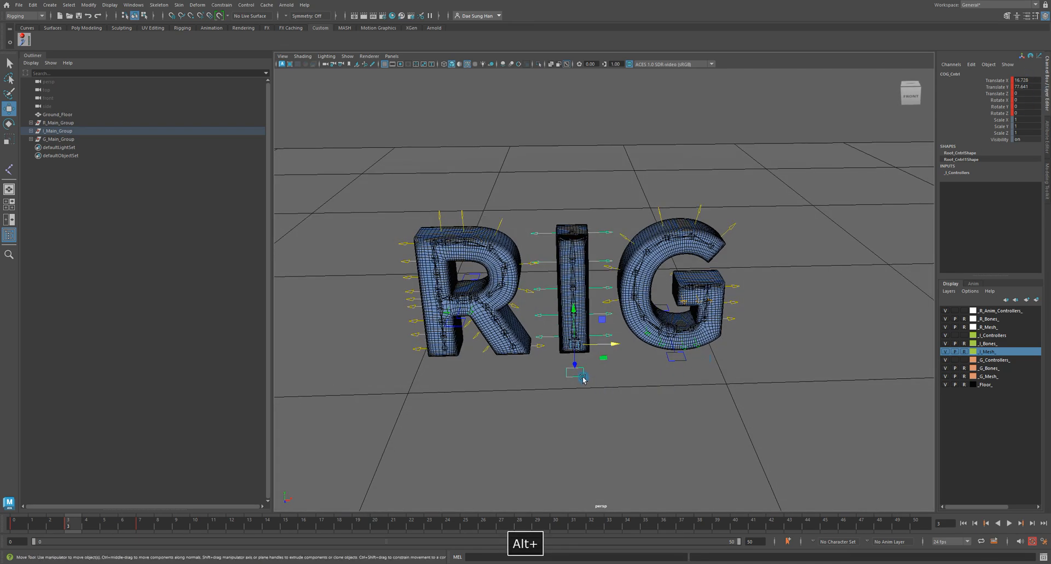
{"action": "left_click", "coordinate": [669, 356], "text": "shift"}
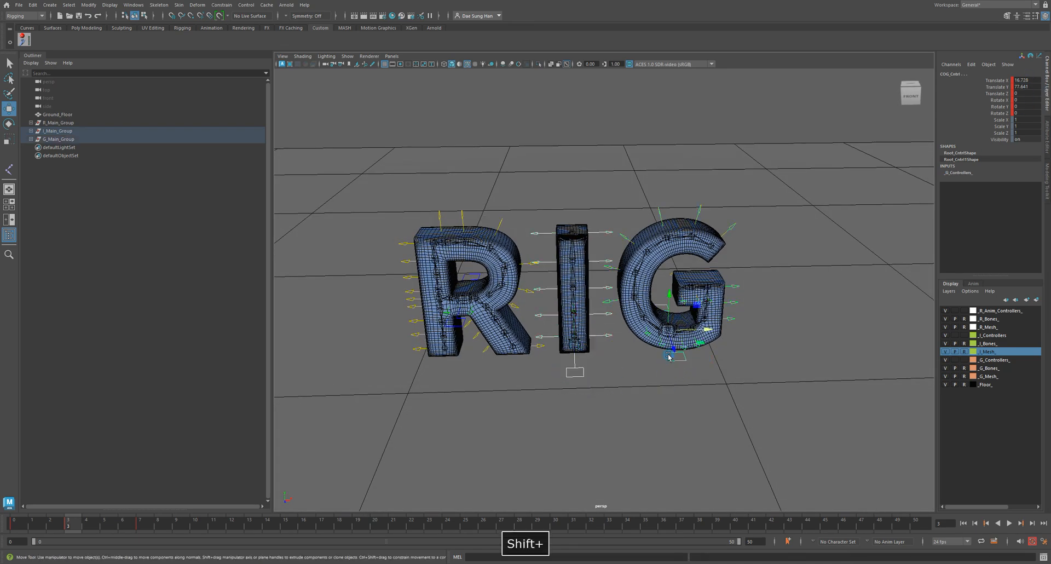
{"action": "left_click", "coordinate": [460, 328], "text": "shift"}
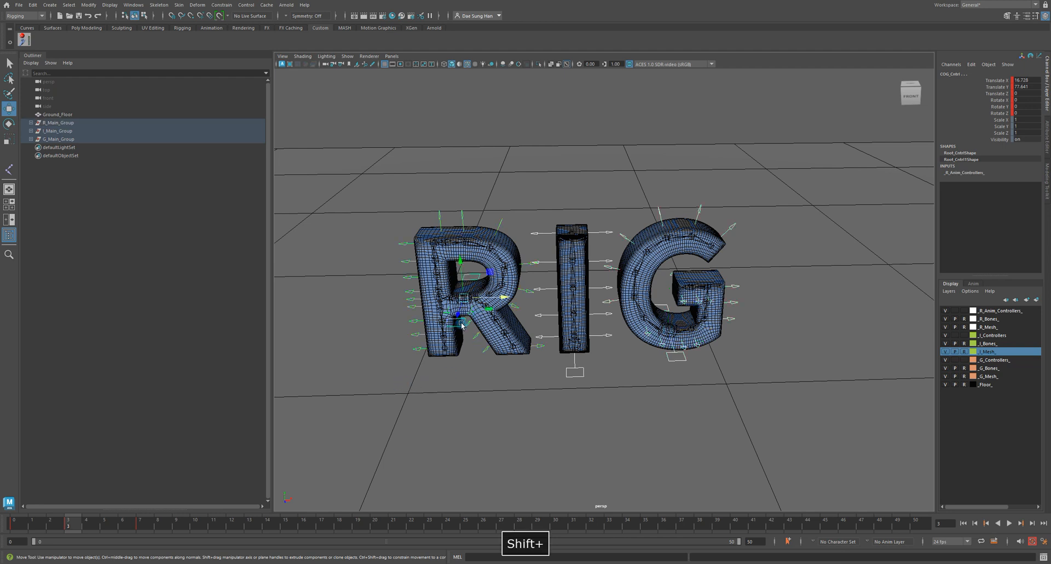
{"action": "left_click_drag", "start_coordinate": [65, 524], "coordinate": [144, 526]}
{"action": "scroll", "coordinate": [605, 365], "scroll_direction": "down", "scroll_amount": 3}
{"action": "middle_click_drag", "start_coordinate": [605, 365], "coordinate": [579, 256], "text": "alt"}
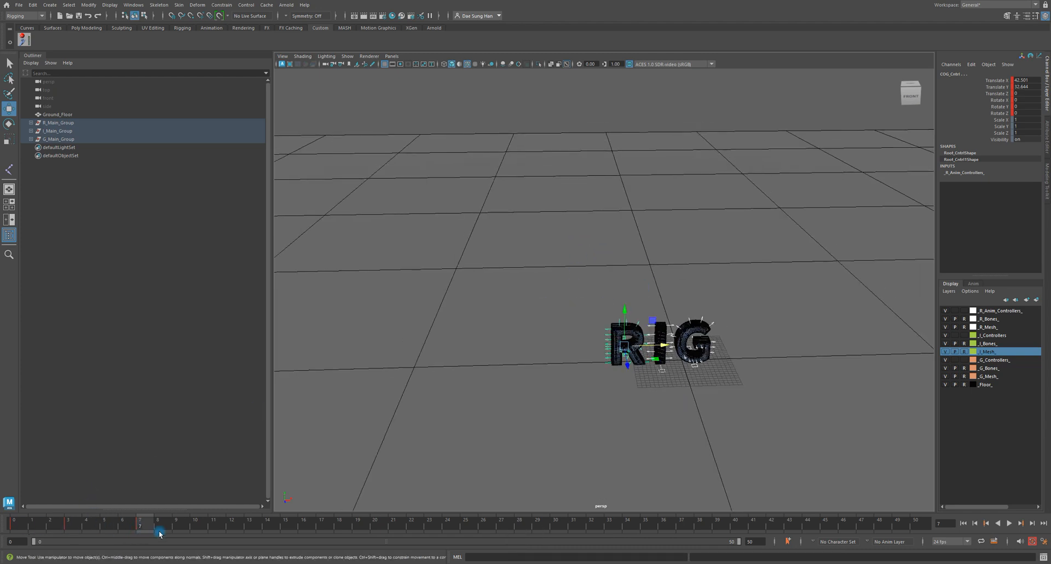
{"action": "right_click", "coordinate": [139, 527]}
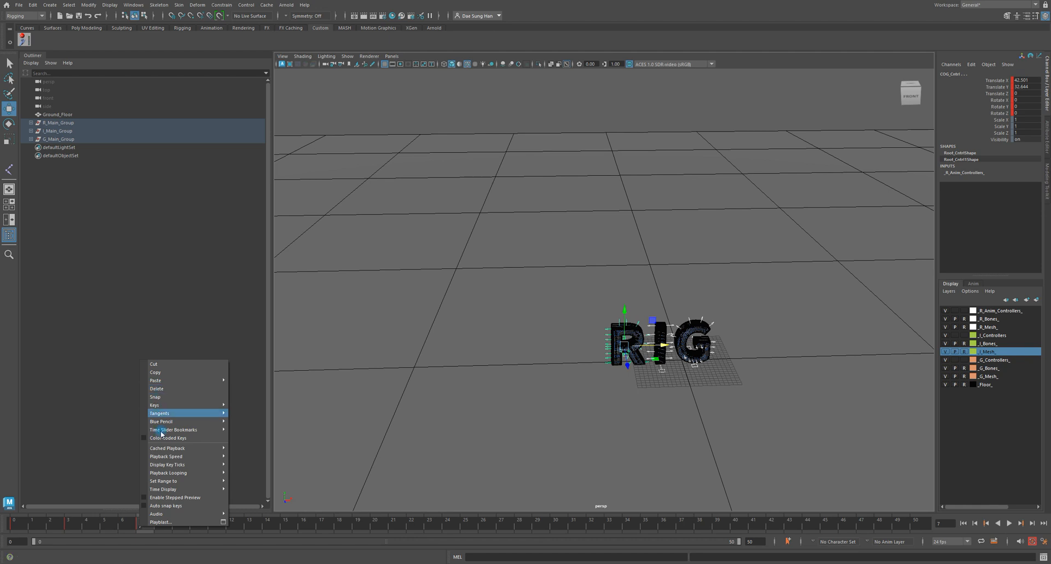
{"action": "left_click", "coordinate": [141, 523]}
{"action": "right_click", "coordinate": [140, 524]}
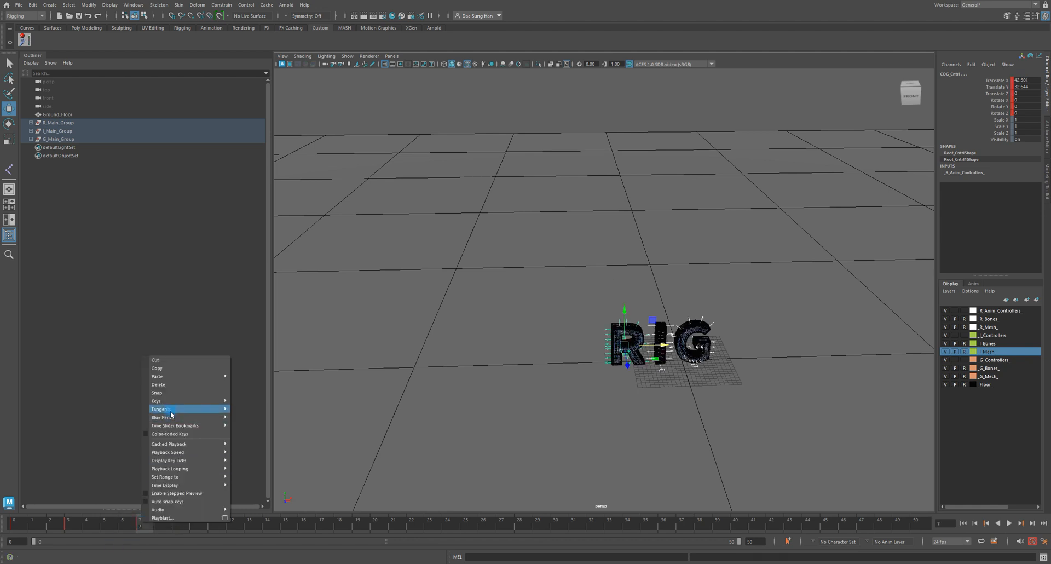
{"action": "left_click", "coordinate": [164, 382]}
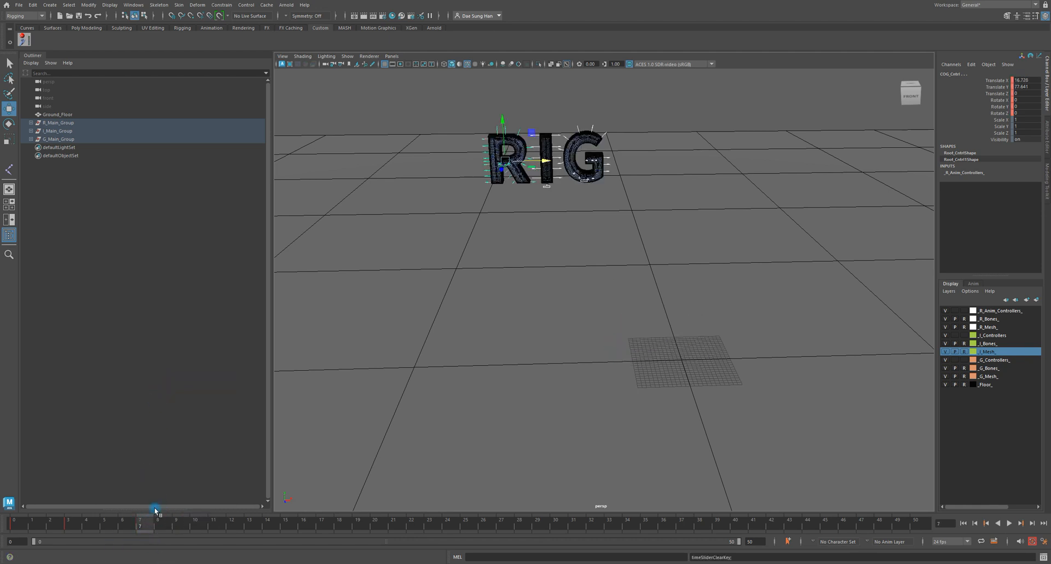
Delete the three COG controllers' keys at frames 3 and 0.
{"action": "left_click", "coordinate": [70, 524]}
{"action": "right_click", "coordinate": [71, 524]}
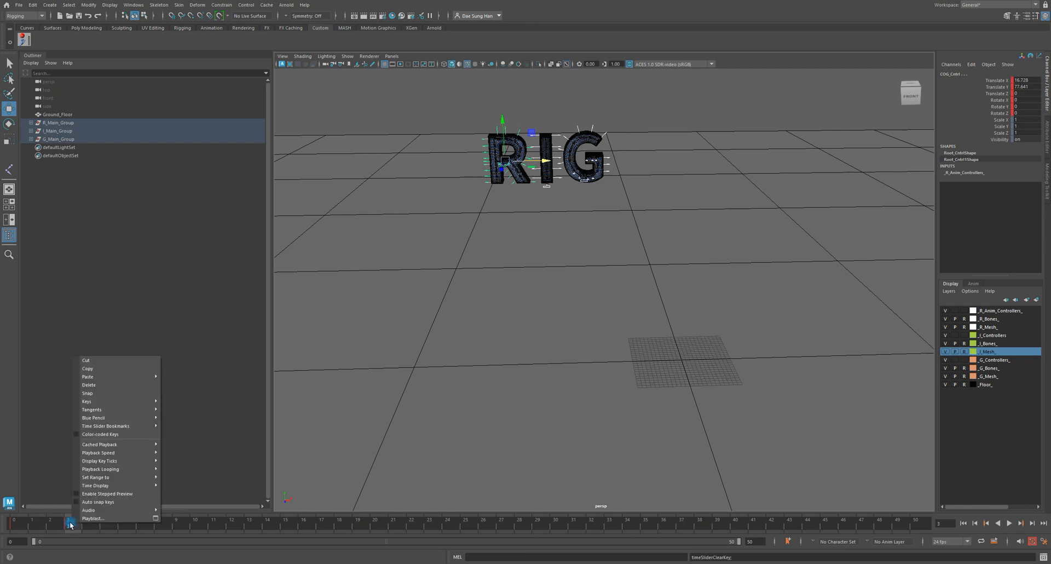
{"action": "left_click", "coordinate": [97, 385]}
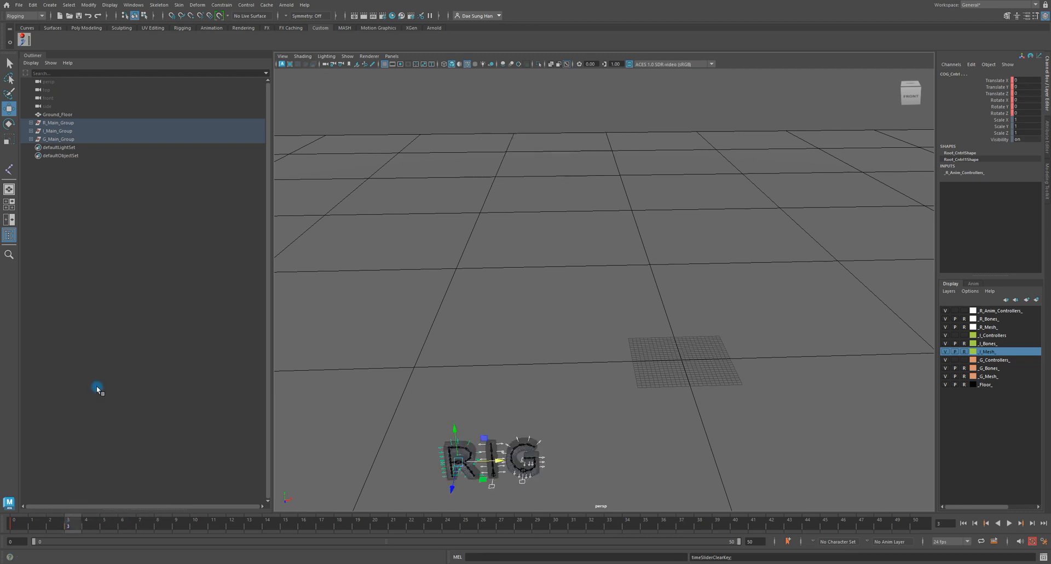
{"action": "left_click", "coordinate": [15, 524]}
{"action": "right_click", "coordinate": [14, 524]}
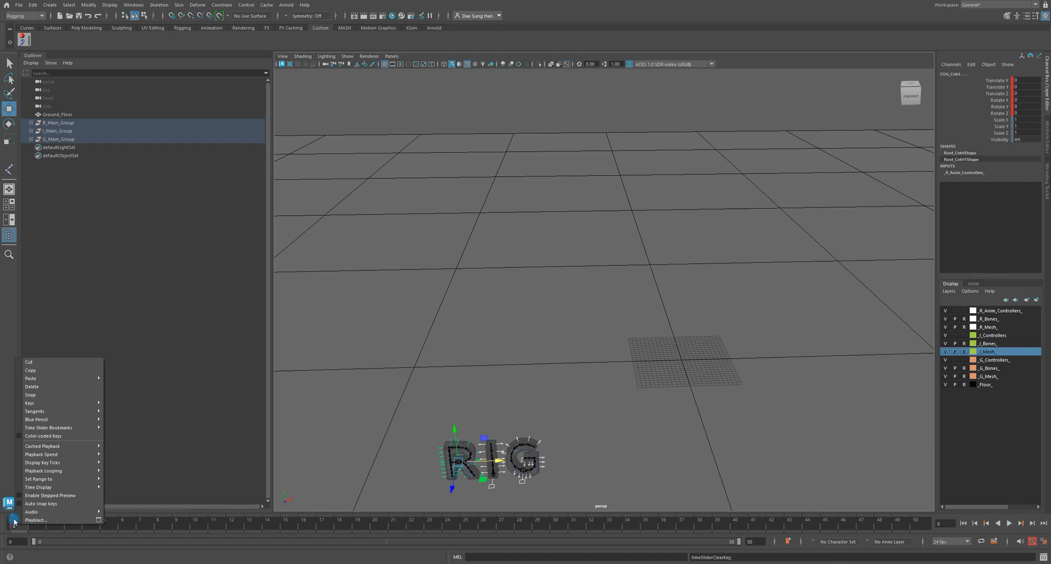
{"action": "left_click", "coordinate": [34, 392]}
{"action": "left_click_drag", "start_coordinate": [699, 310], "coordinate": [516, 306], "text": "alt"}
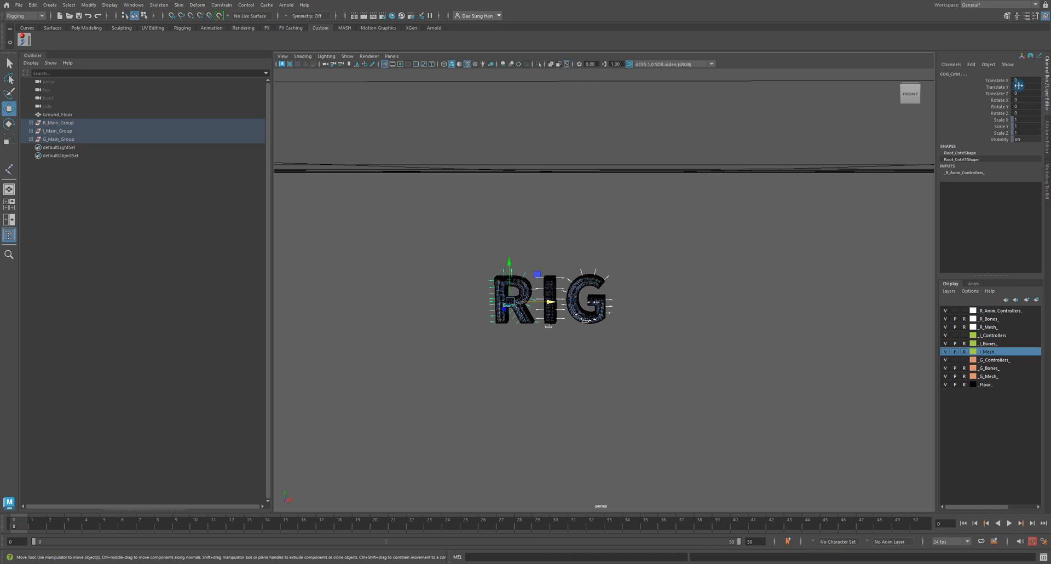
Expand R_Main_Group, I_Main_Group and G_Main_Group and select R_Global_Ctrl, I_Global_Ctrl and G_Global_Ctrl together.
{"action": "left_click_drag", "start_coordinate": [649, 327], "coordinate": [617, 363], "text": "alt"}
{"action": "left_click_drag", "start_coordinate": [511, 337], "coordinate": [613, 311], "text": "alt"}
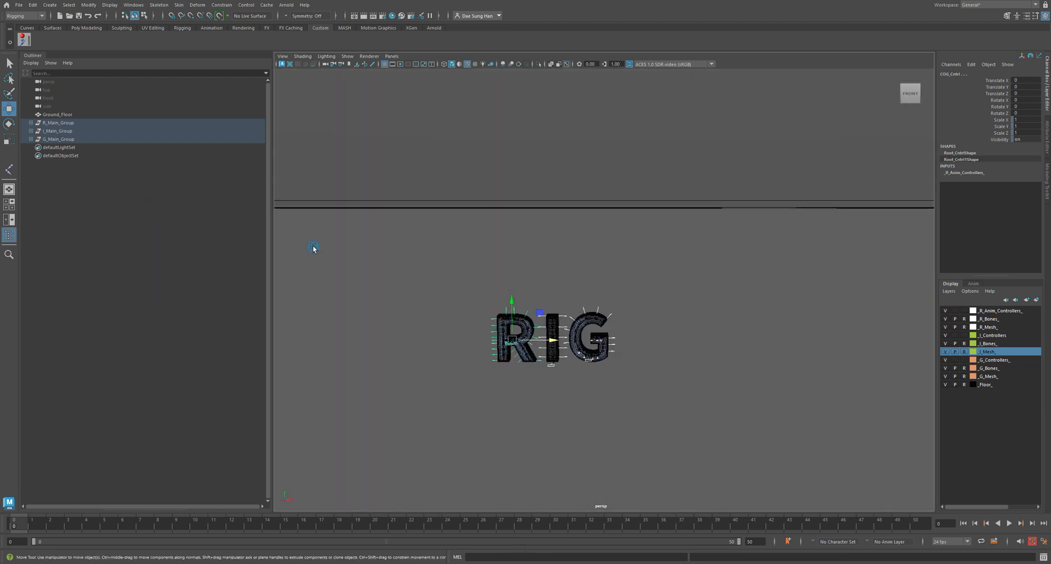
{"action": "left_click", "coordinate": [32, 122]}
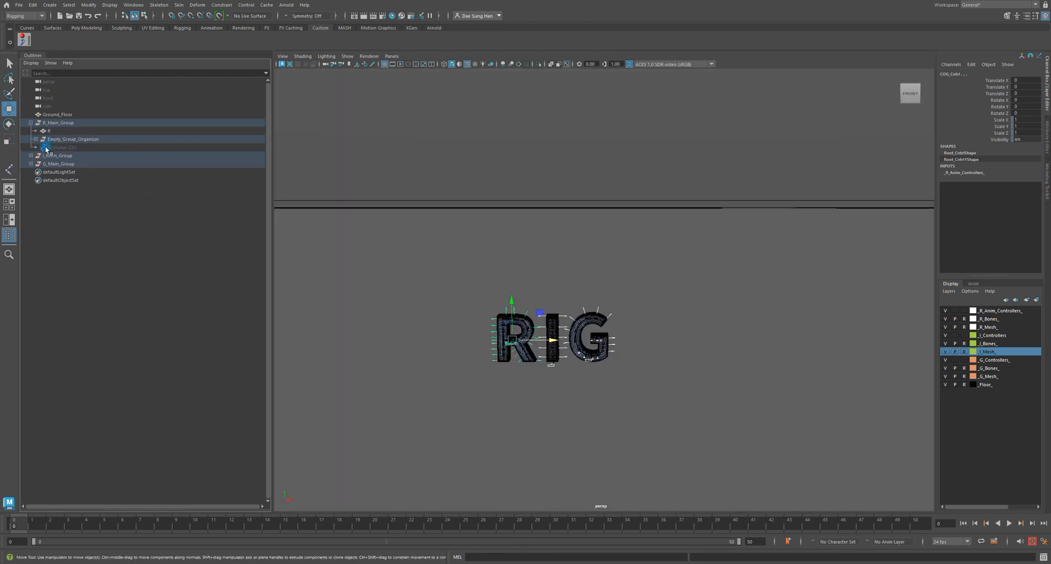
{"action": "left_click", "coordinate": [31, 156]}
{"action": "left_click", "coordinate": [31, 188]}
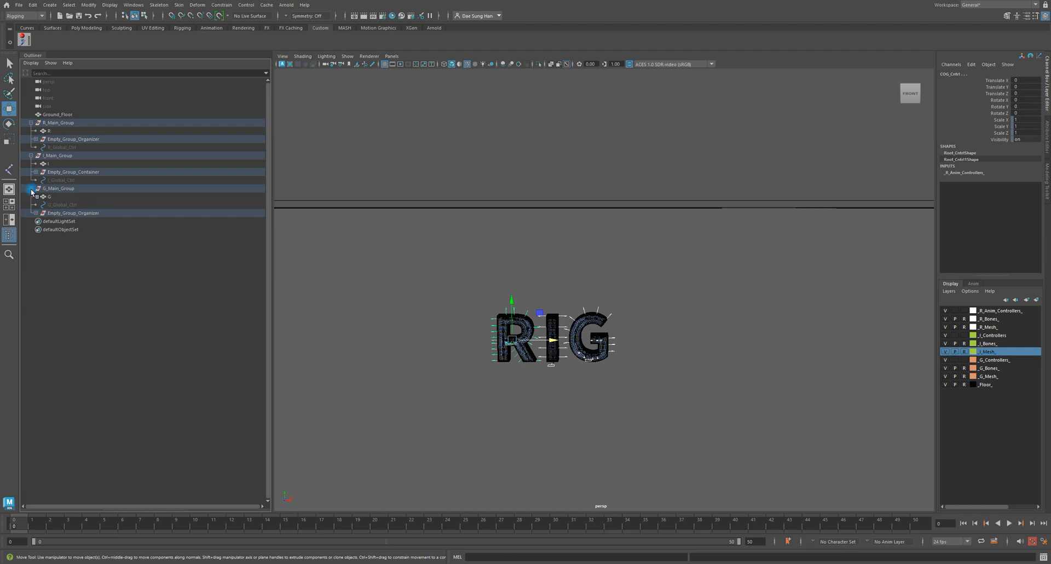
{"action": "left_click", "coordinate": [61, 205]}
{"action": "left_click", "coordinate": [62, 180], "text": "ctrl"}
{"action": "left_click", "coordinate": [62, 147], "text": "ctrl"}
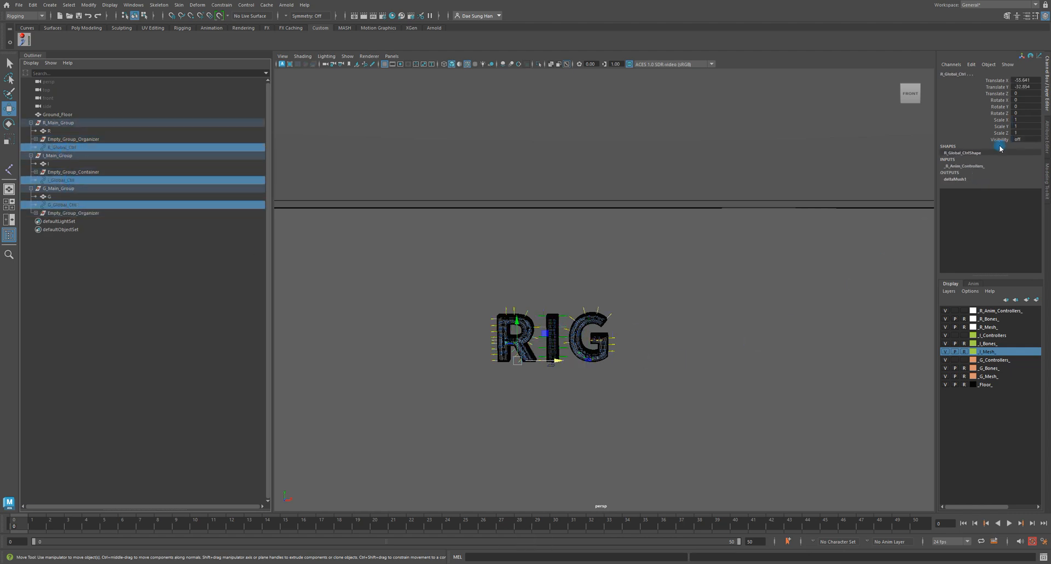
Set Translate X, Y, Z and Rotate X, Y, Z of the three global controllers to 0.
{"action": "left_click_drag", "start_coordinate": [1022, 87], "coordinate": [1023, 81]}
{"action": "type", "text": "0"}
{"action": "key", "text": "Return"}
{"action": "middle_click_drag", "start_coordinate": [742, 192], "coordinate": [665, 279], "text": "alt"}
{"action": "right_click_drag", "start_coordinate": [665, 280], "coordinate": [809, 321], "text": "alt"}
{"action": "middle_click_drag", "start_coordinate": [767, 306], "coordinate": [567, 312], "text": "alt"}
{"action": "right_click_drag", "start_coordinate": [410, 312], "coordinate": [523, 338], "text": "alt"}
{"action": "middle_click_drag", "start_coordinate": [524, 338], "coordinate": [607, 342], "text": "alt"}
{"action": "left_click_drag", "start_coordinate": [1027, 114], "coordinate": [1026, 80]}
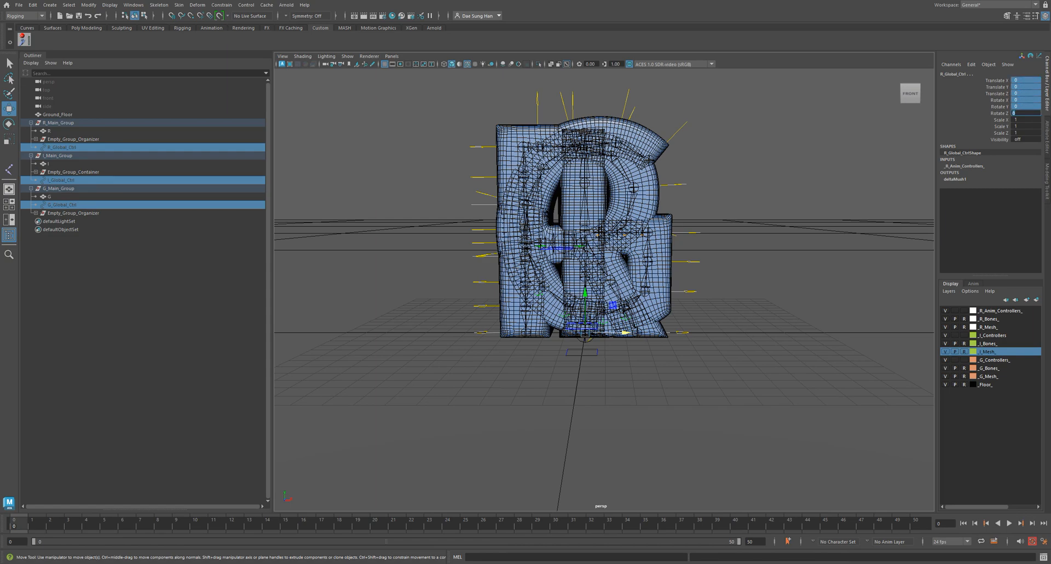
{"action": "type", "text": "0"}
{"action": "key", "text": "Return"}
{"action": "mouse_move", "coordinate": [666, 264]}
{"action": "right_mouse_down", "text": "alt"}
{"action": "mouse_move", "coordinate": [654, 264]}
{"action": "mouse_move", "coordinate": [670, 263]}
{"action": "right_mouse_up", "text": "alt"}
{"action": "left_click", "coordinate": [670, 264]}
{"action": "left_click_drag", "start_coordinate": [670, 263], "coordinate": [623, 258], "text": "alt"}
Select I_Global_Ctrl, G_Global_Ctrl and R_Global_Ctrl together, set their Visibility to 1, and clear the selection.
{"action": "left_click", "coordinate": [77, 180]}
{"action": "left_click", "coordinate": [74, 204], "text": "ctrl"}
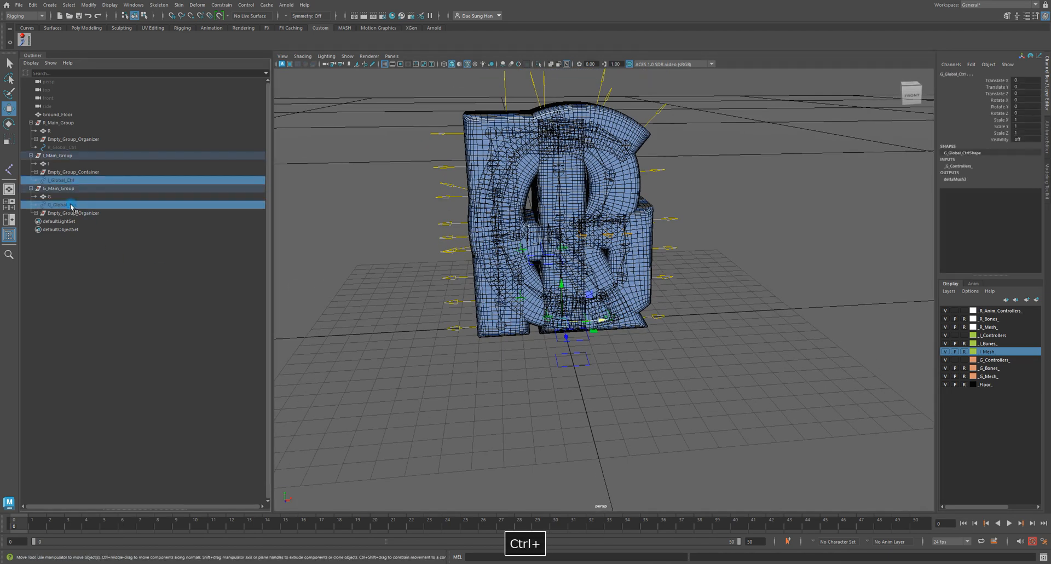
{"action": "left_click", "coordinate": [68, 147], "text": "ctrl"}
{"action": "left_click", "coordinate": [1016, 140]}
{"action": "type", "text": "1"}
{"action": "key", "text": "Return"}
{"action": "left_click", "coordinate": [701, 423]}
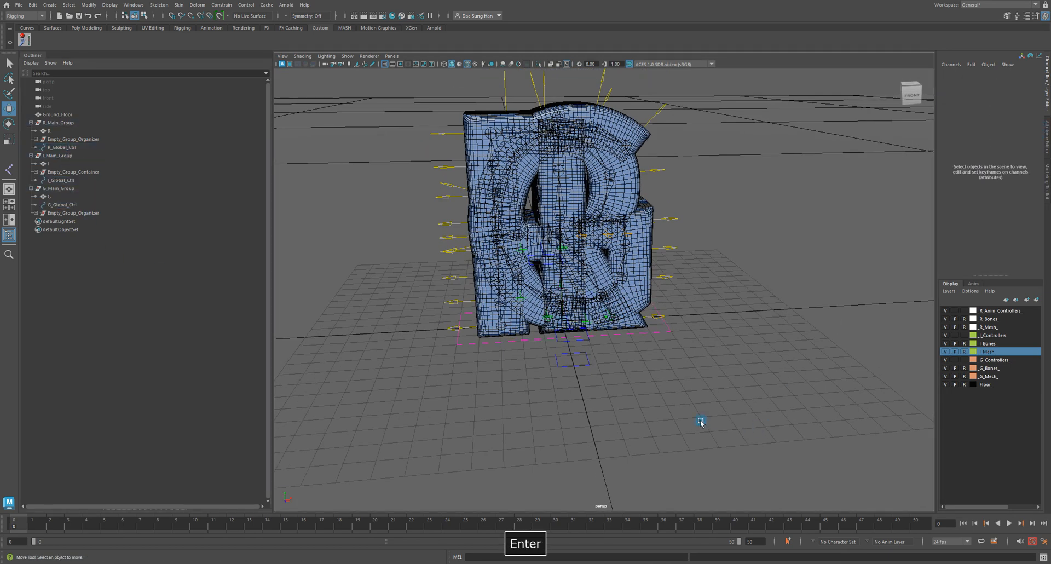
Spread the overlapping letters along X by moving R_Global_Ctrl to the left of the I and G_Global_Ctrl to its right.
{"action": "left_click", "coordinate": [469, 344]}
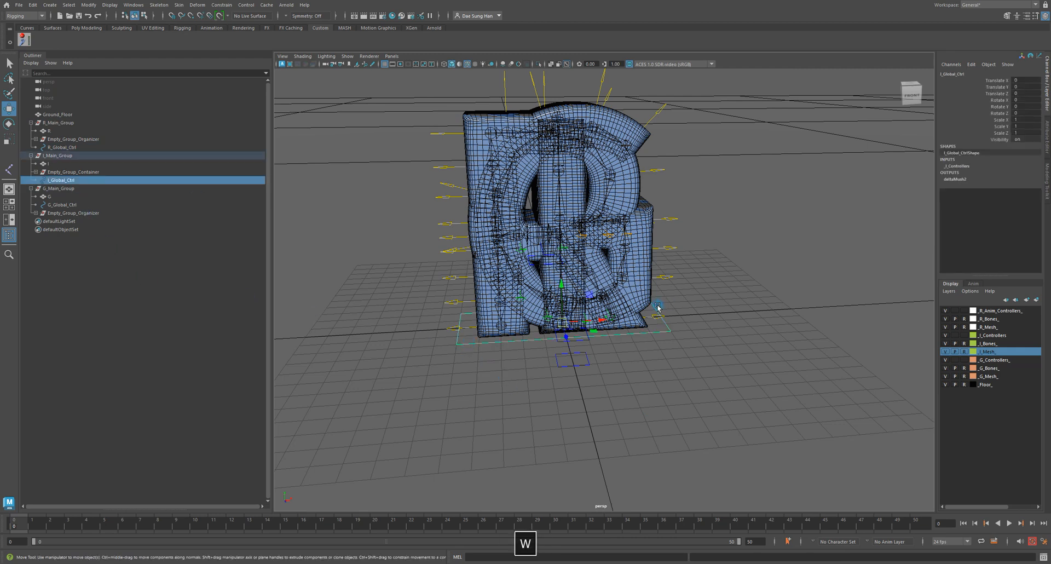
{"action": "left_click", "coordinate": [65, 148]}
{"action": "left_click_drag", "start_coordinate": [605, 321], "coordinate": [427, 329]}
{"action": "left_click", "coordinate": [62, 205]}
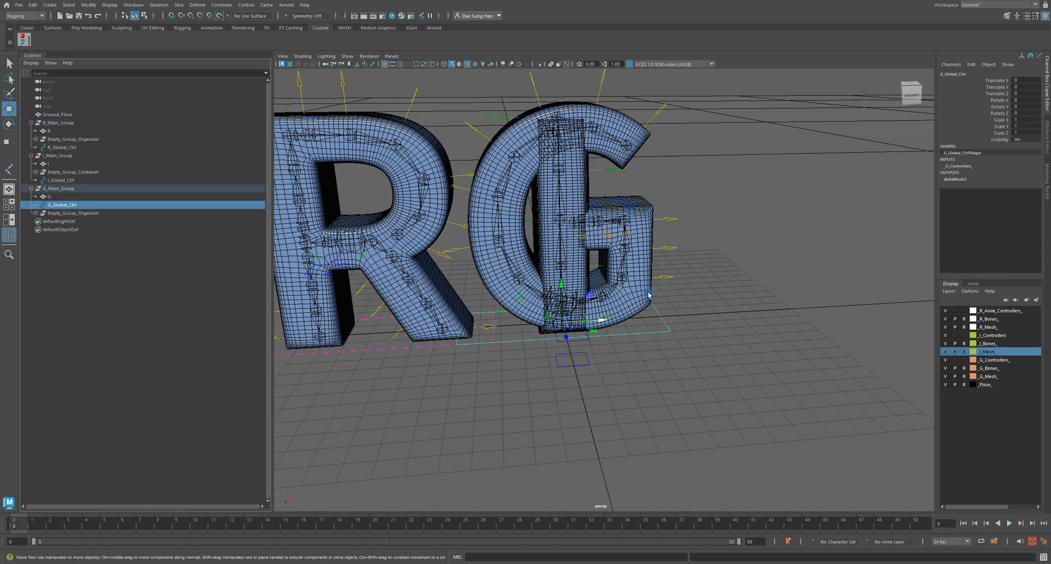
{"action": "left_click_drag", "start_coordinate": [604, 324], "coordinate": [734, 314]}
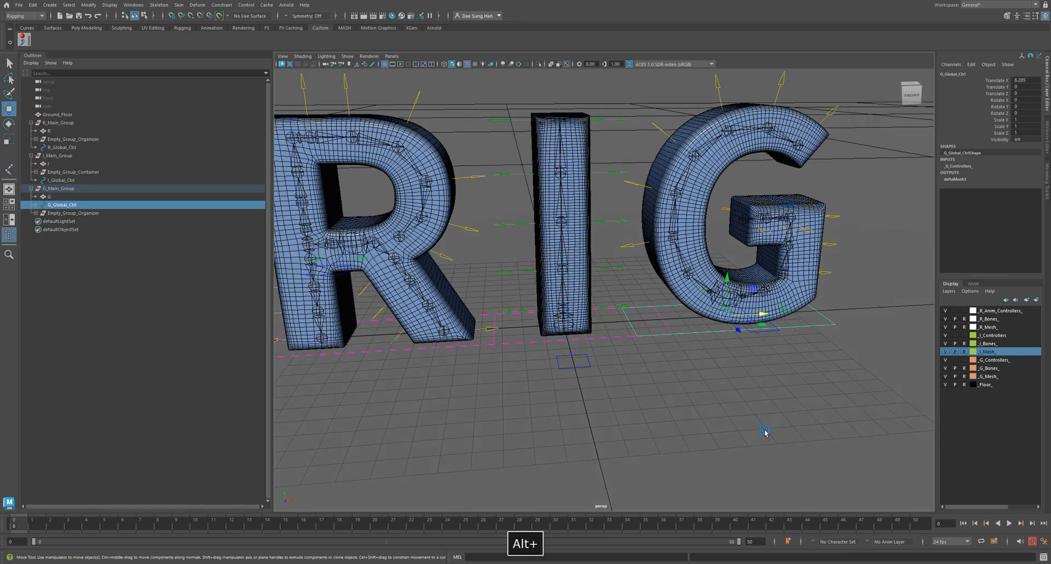
{"action": "left_click", "coordinate": [762, 429]}
Examine the spacing of the R, I and G letters and their controllers from several angles and distances.
{"action": "left_click_drag", "start_coordinate": [779, 386], "coordinate": [683, 321], "text": "alt"}
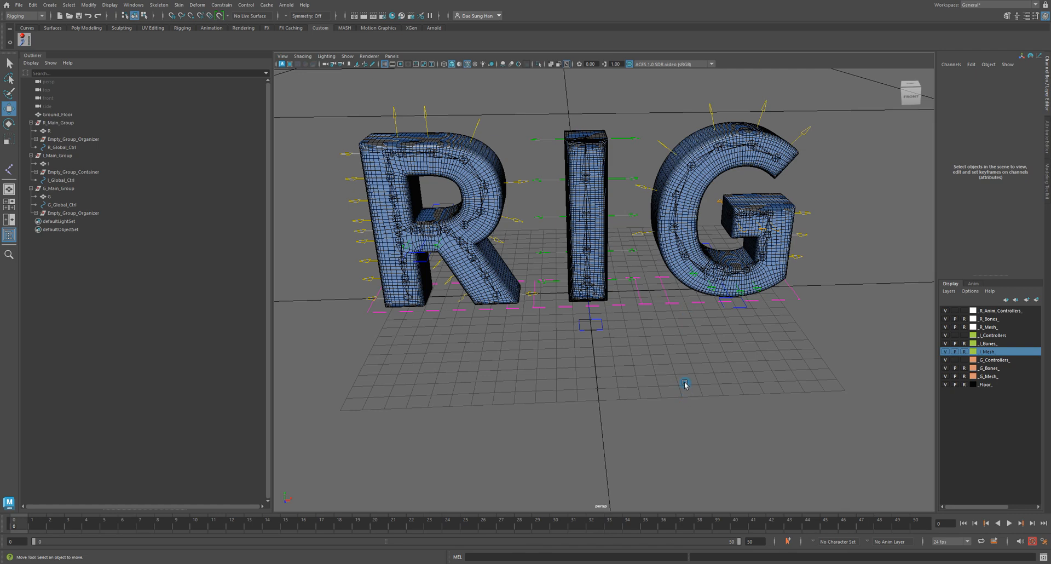
{"action": "left_click_drag", "start_coordinate": [551, 169], "coordinate": [607, 255], "text": "alt"}
{"action": "key", "text": "w"}
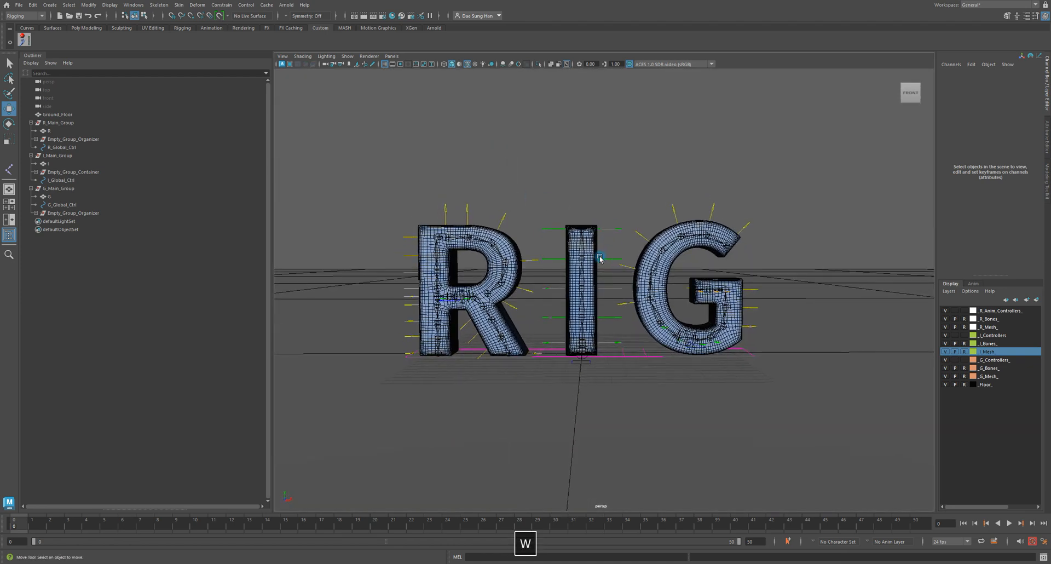
{"action": "right_click_drag", "start_coordinate": [520, 226], "coordinate": [480, 242], "text": "alt"}
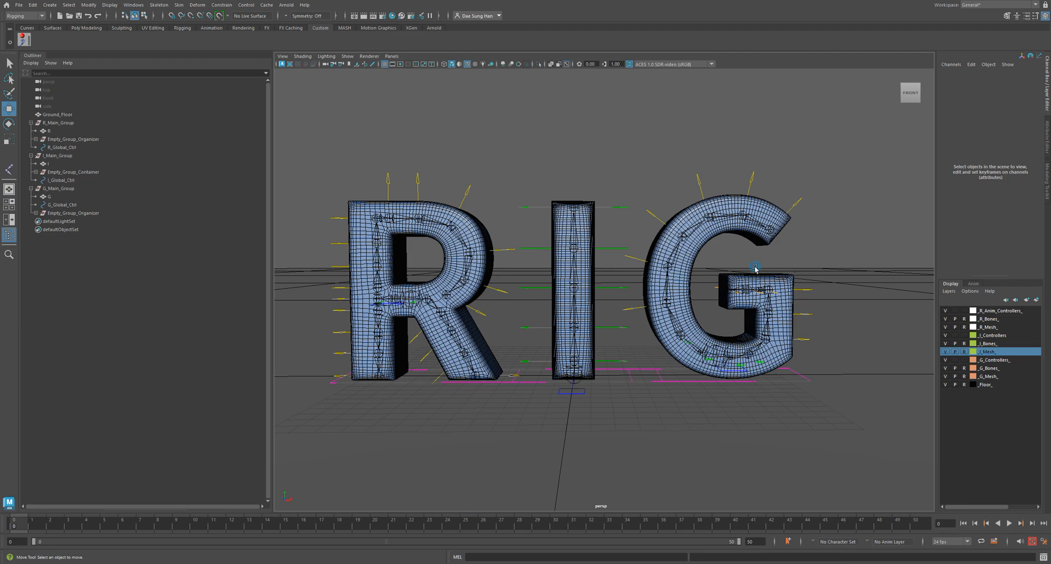
{"action": "left_click_drag", "start_coordinate": [740, 332], "coordinate": [599, 277], "text": "alt"}
{"action": "middle_click_drag", "start_coordinate": [598, 276], "coordinate": [584, 313], "text": "alt"}
{"action": "right_click_drag", "start_coordinate": [607, 317], "coordinate": [522, 346], "text": "alt"}
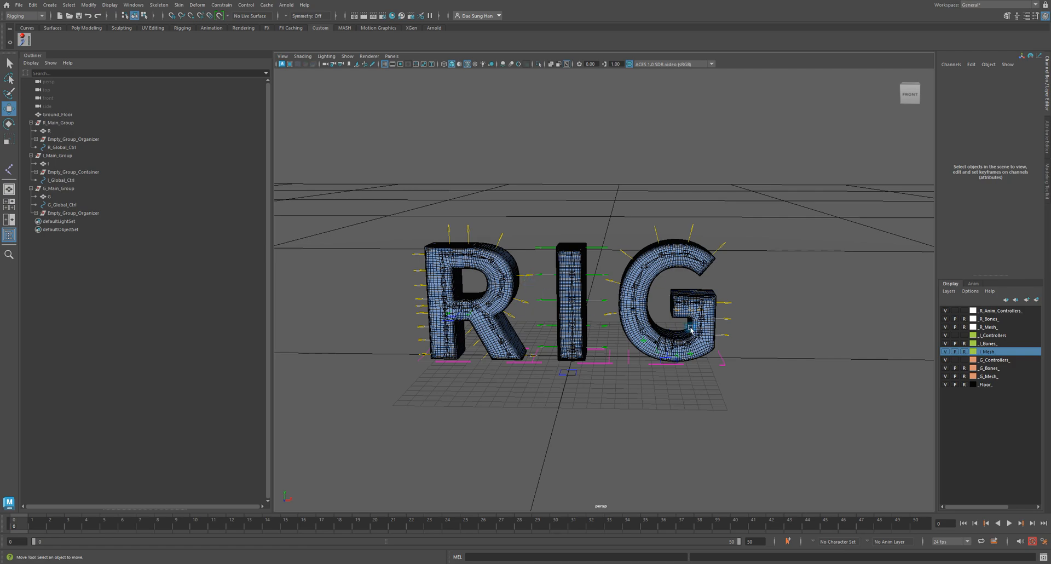
{"action": "right_click_drag", "start_coordinate": [695, 305], "coordinate": [723, 312], "text": "alt"}
{"action": "left_click_drag", "start_coordinate": [690, 331], "coordinate": [682, 302], "text": "alt"}
{"action": "right_click_drag", "start_coordinate": [694, 315], "coordinate": [878, 377], "text": "alt"}
{"action": "middle_click_drag", "start_coordinate": [610, 349], "coordinate": [605, 322], "text": "alt"}
{"action": "mouse_move", "coordinate": [379, 248]}
{"action": "middle_mouse_down", "text": "alt"}
{"action": "mouse_move", "coordinate": [463, 244]}
{"action": "mouse_move", "coordinate": [391, 234]}
{"action": "middle_mouse_up", "text": "alt"}
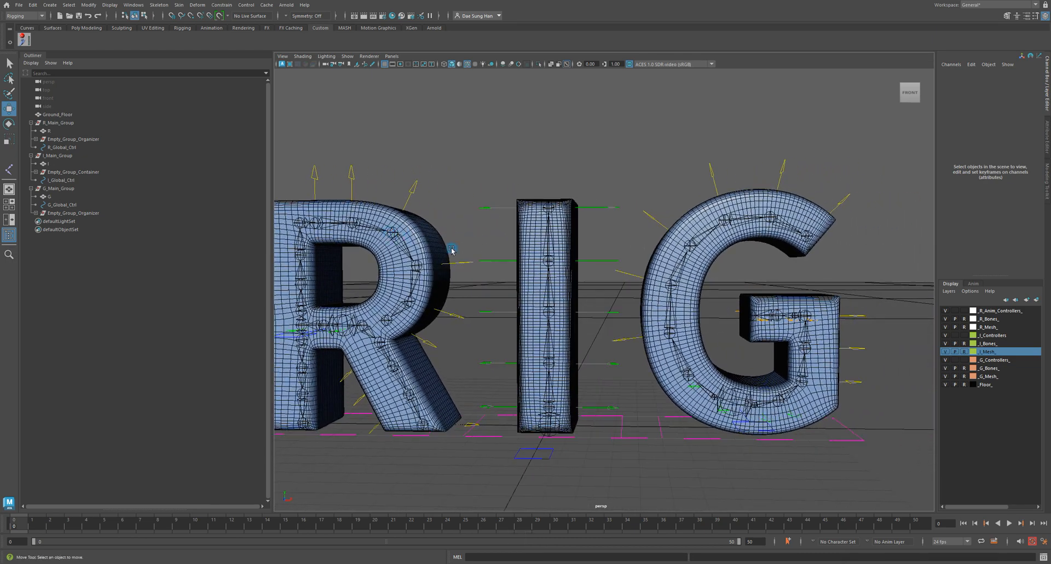
Expand the I's Empty_Group_Container hierarchy and select its controllers from COG_Cntrl through Double_Sided_Cntrl_5.
{"action": "left_click_drag", "start_coordinate": [605, 194], "coordinate": [606, 241]}
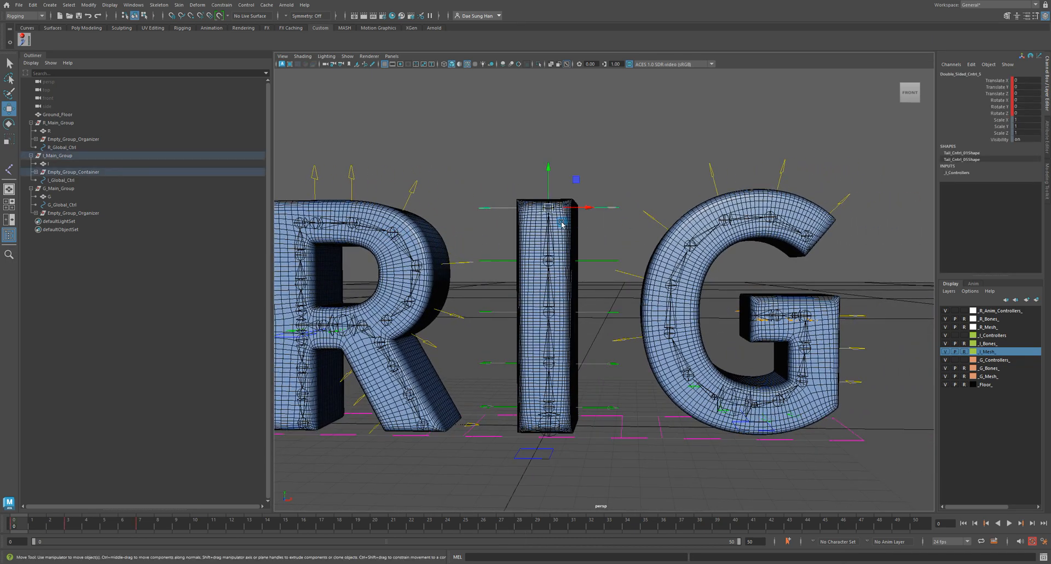
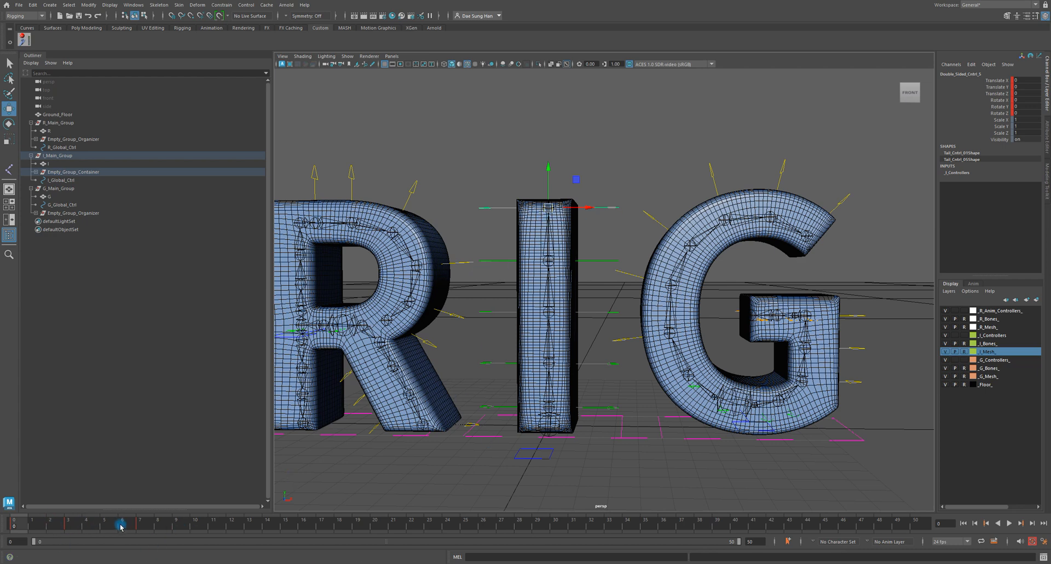
{"action": "left_click", "coordinate": [35, 173], "text": "shift"}
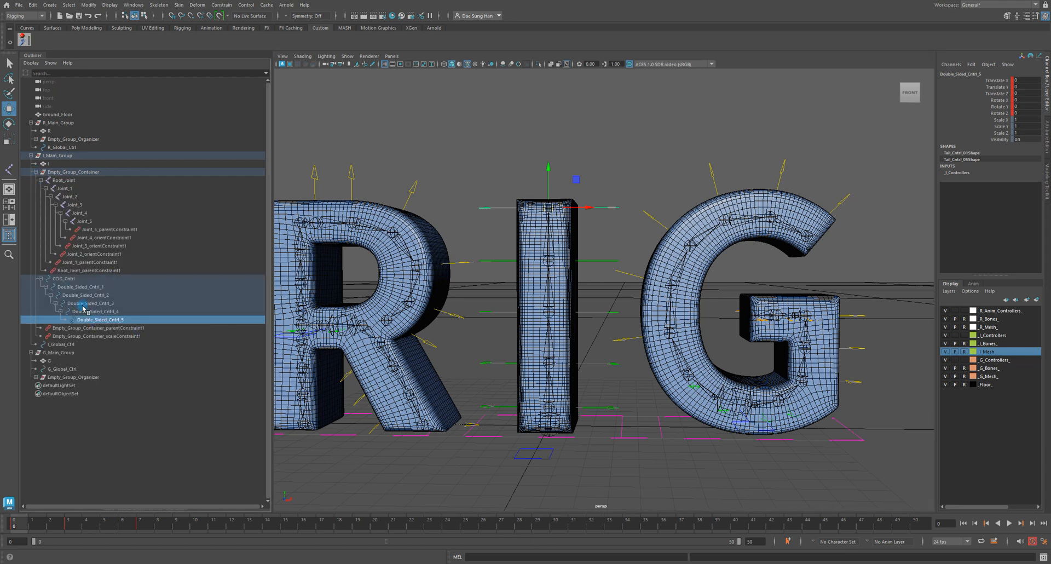
{"action": "left_click", "coordinate": [64, 280], "text": "shift"}
{"action": "mouse_move", "coordinate": [159, 527]}
{"action": "left_mouse_down", "text": "shift"}
{"action": "mouse_move", "coordinate": [189, 525]}
{"action": "mouse_move", "coordinate": [156, 527]}
{"action": "left_mouse_up", "text": "shift"}
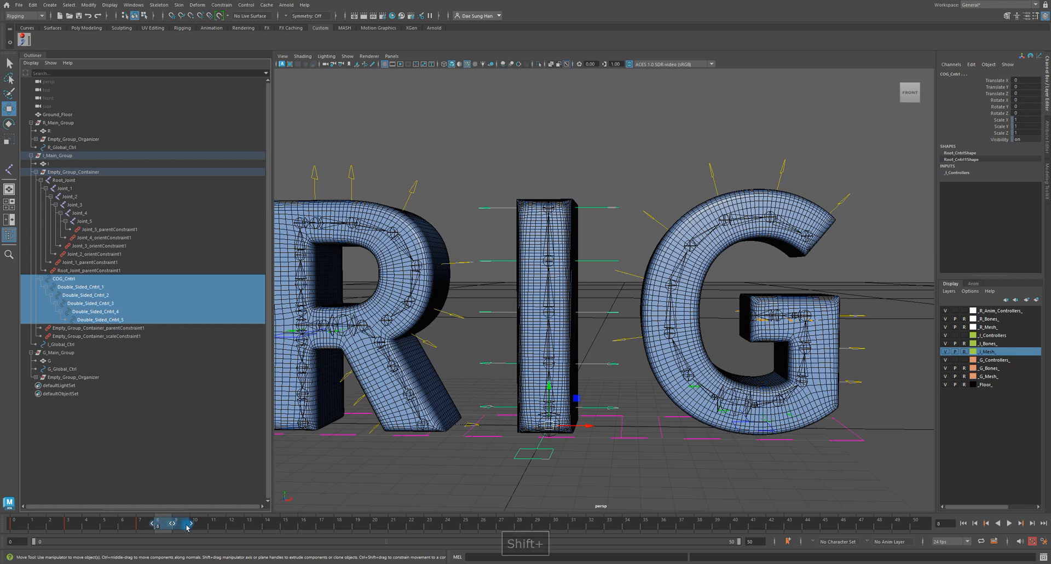
{"action": "left_click", "coordinate": [214, 525]}
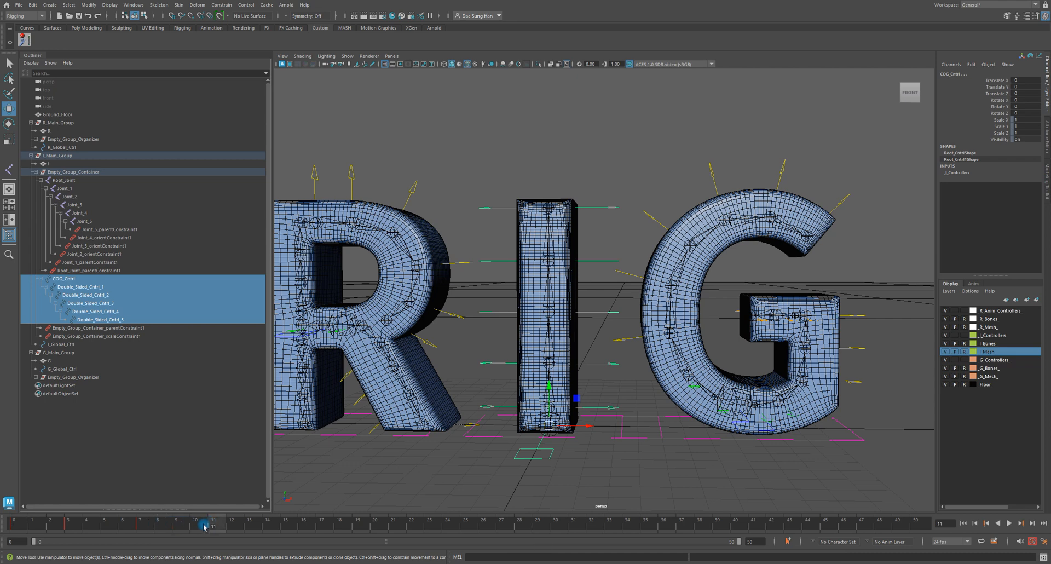
{"action": "left_click_drag", "start_coordinate": [99, 527], "coordinate": [140, 522]}
{"action": "key", "text": "s"}
{"action": "left_click", "coordinate": [176, 525]}
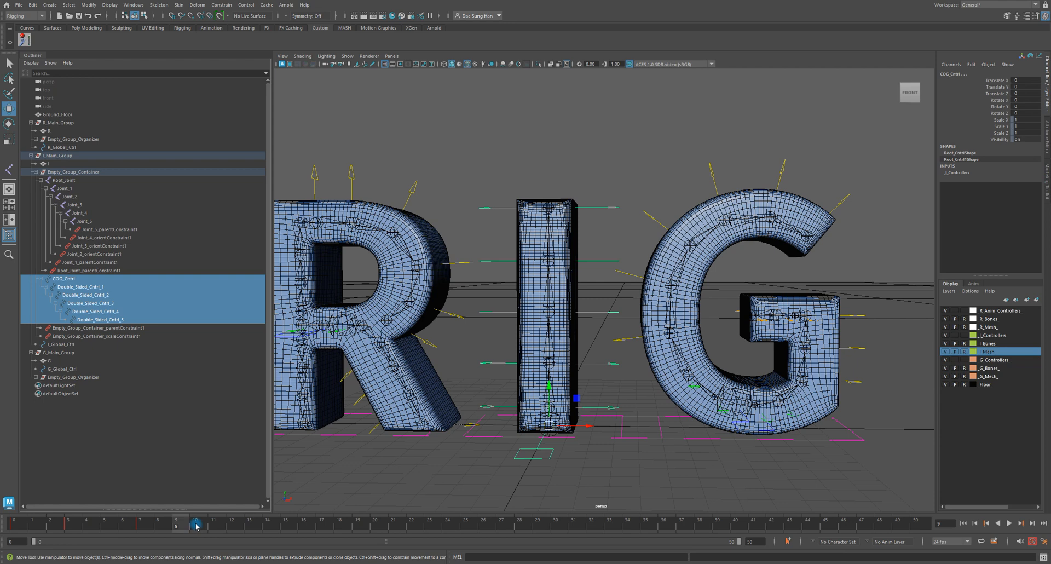
{"action": "left_click", "coordinate": [176, 523], "text": "shift"}
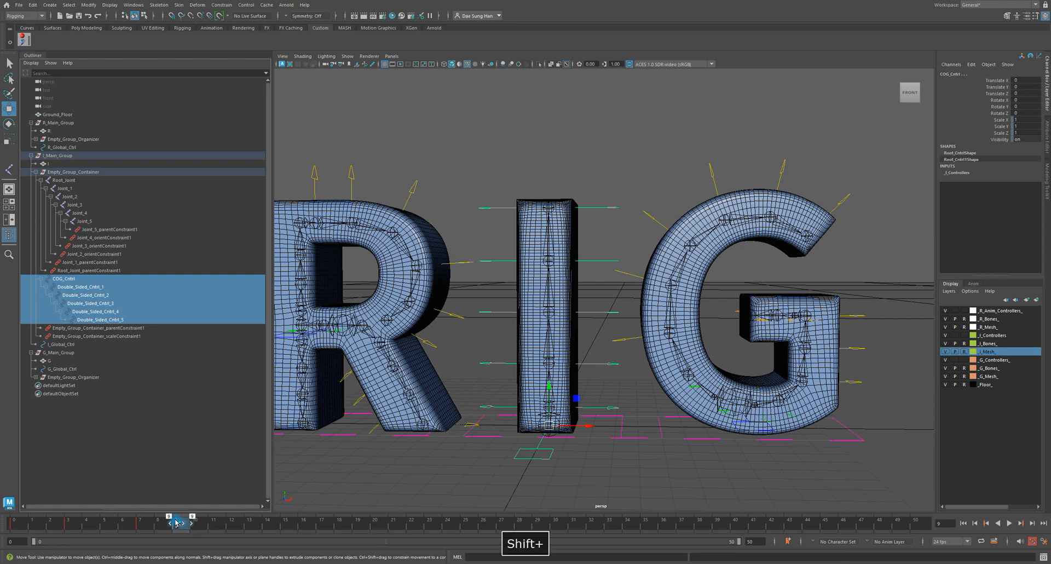
{"action": "left_click_drag", "start_coordinate": [177, 523], "coordinate": [4, 529], "text": "shift"}
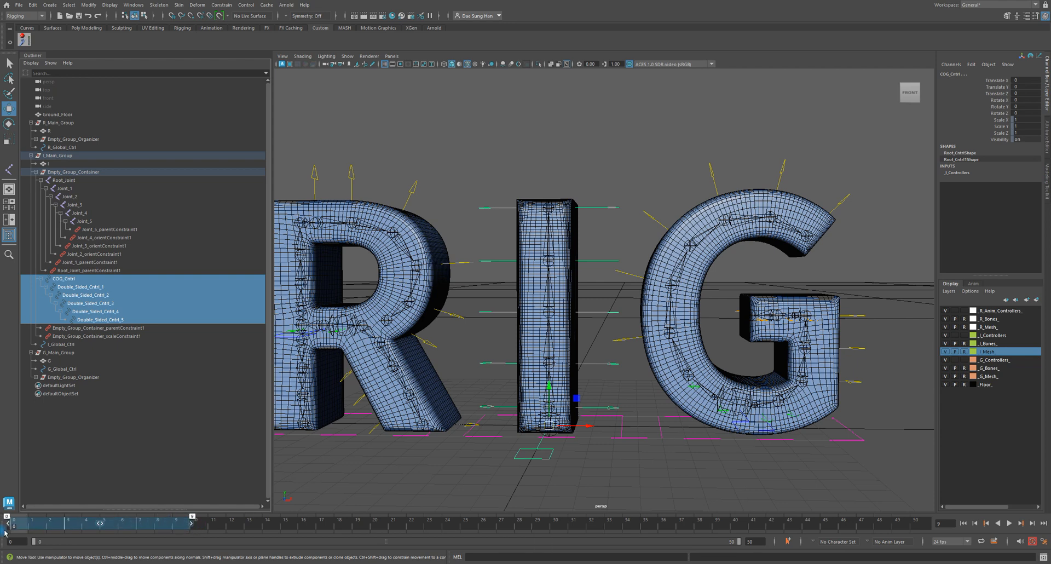
{"action": "left_click", "coordinate": [211, 525]}
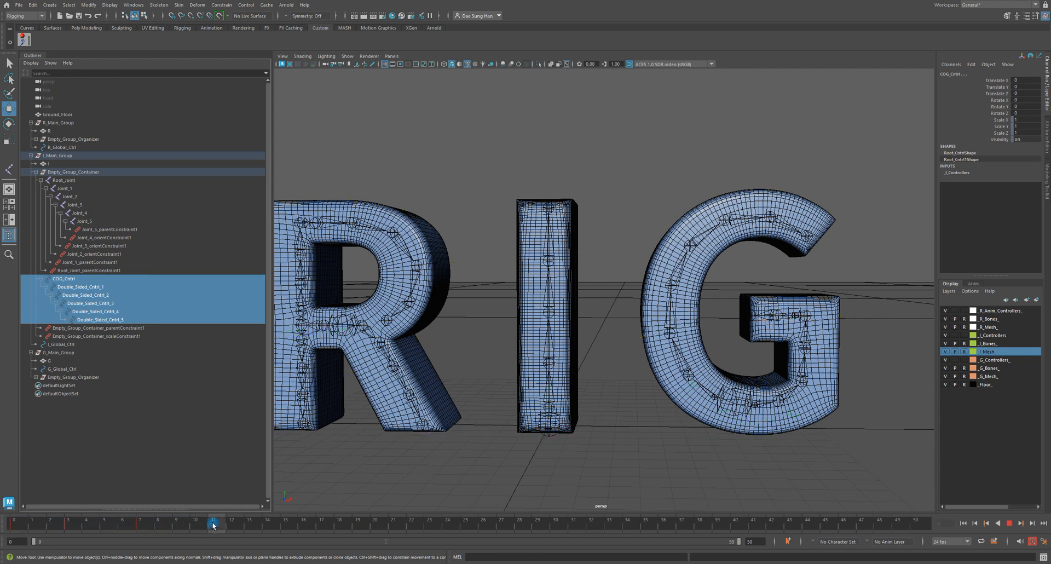
Delete all keys of the I's selected controllers in the frame range 0 to 9.
{"action": "left_click", "coordinate": [180, 524], "text": "shift"}
{"action": "left_click_drag", "start_coordinate": [181, 525], "coordinate": [5, 555], "text": "shift"}
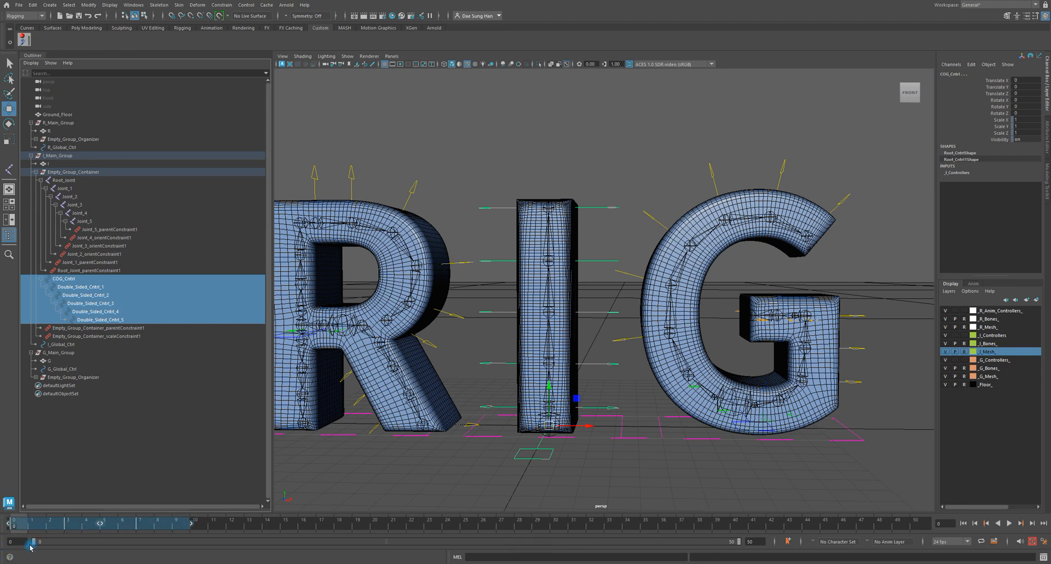
{"action": "right_click", "coordinate": [124, 523]}
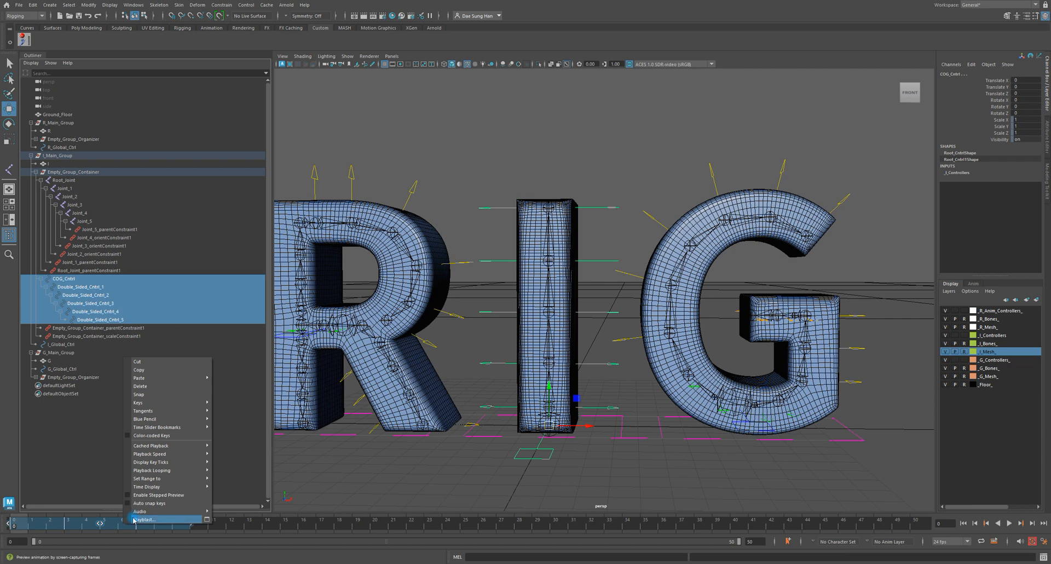
{"action": "left_click", "coordinate": [150, 386]}
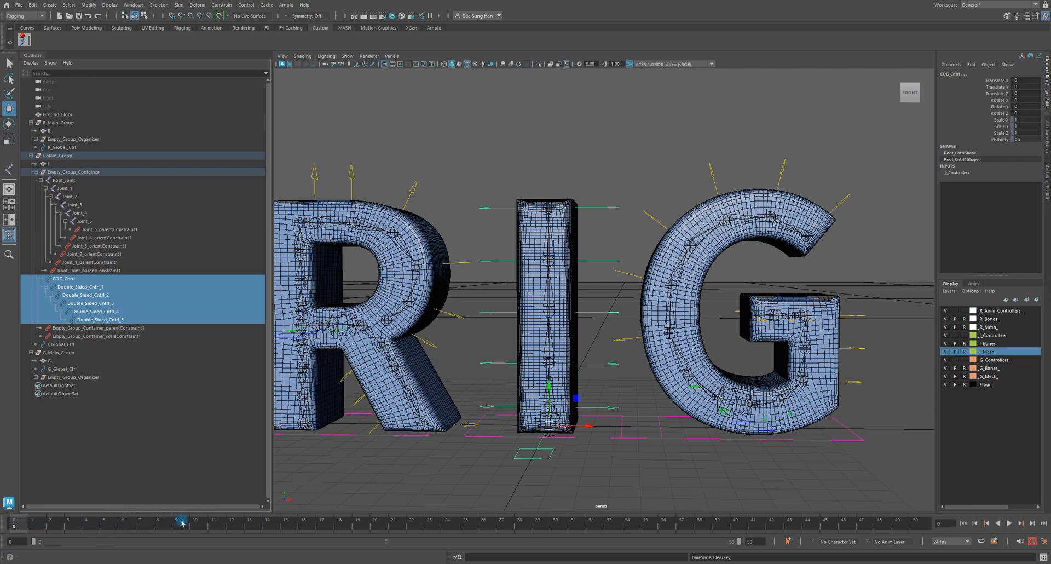
Collapse I_Main_Group and expand the full COG_Cntrl hierarchy inside the G's Empty_Group_Organizer.
{"action": "left_click", "coordinate": [30, 155], "text": "shift"}
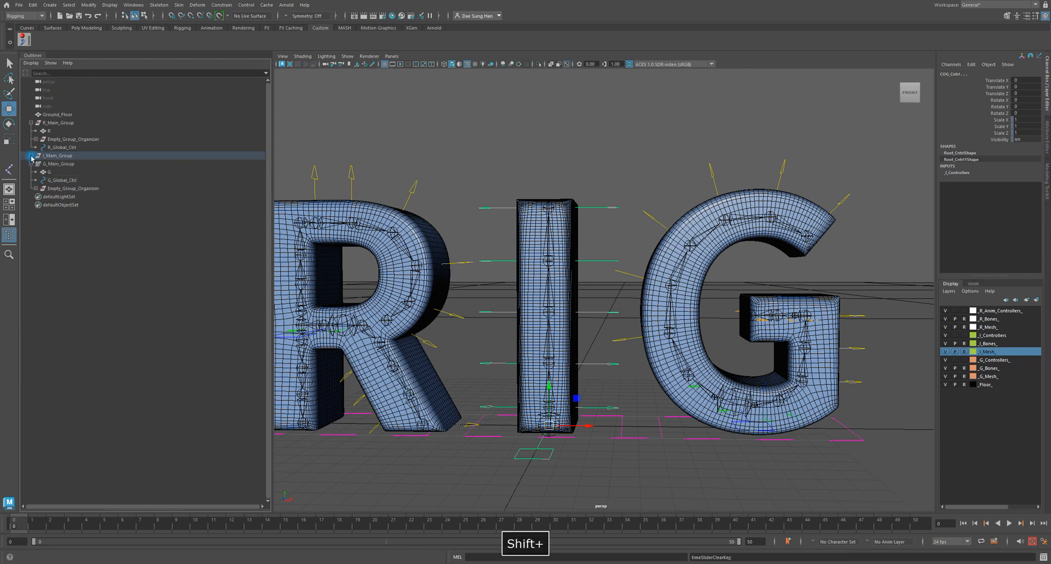
{"action": "left_click", "coordinate": [73, 164]}
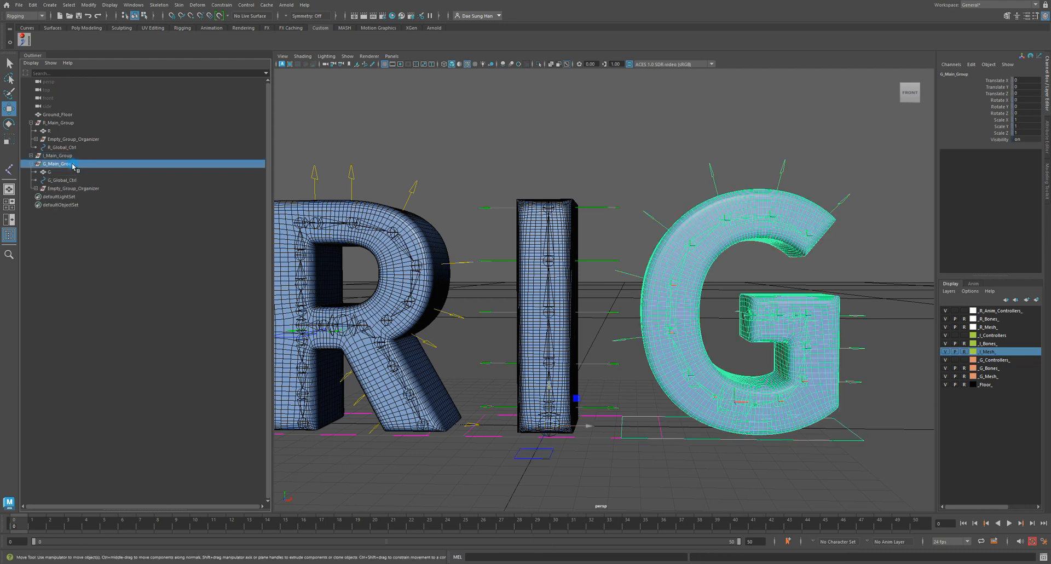
{"action": "left_click", "coordinate": [52, 189]}
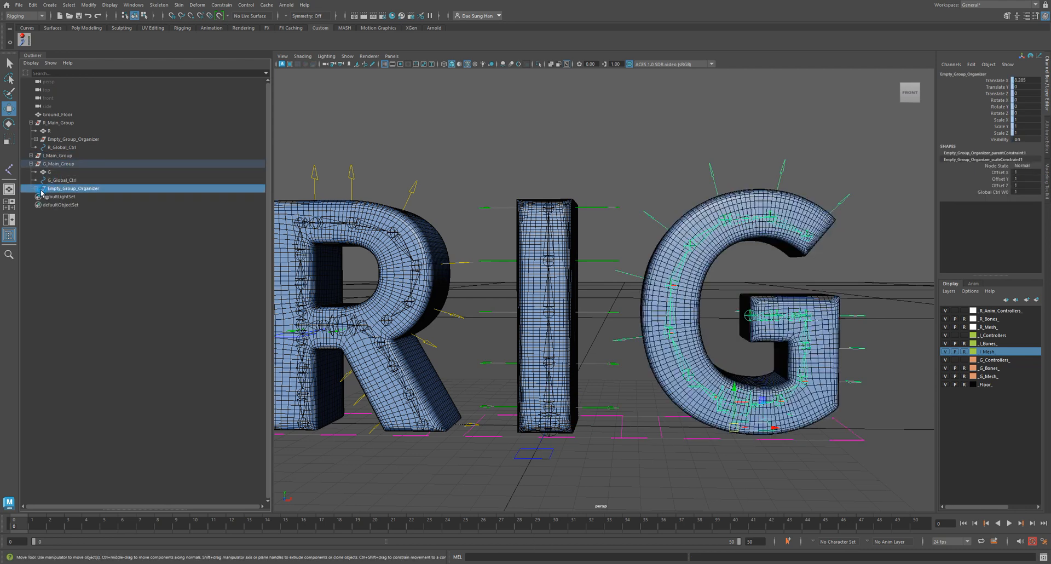
{"action": "left_click", "coordinate": [36, 188]}
{"action": "left_click", "coordinate": [58, 205]}
{"action": "left_click", "coordinate": [40, 205], "text": "shift"}
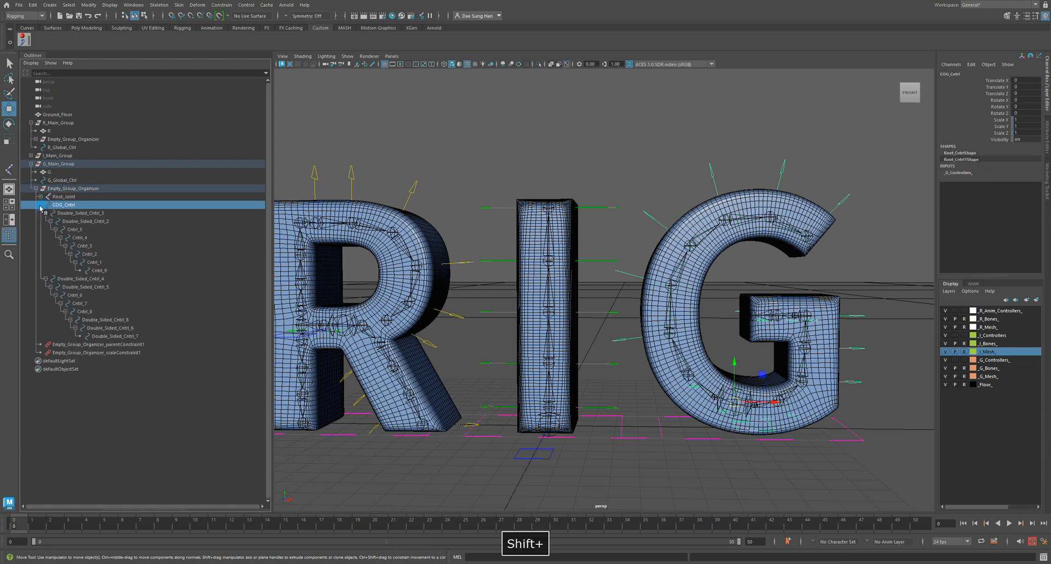
Select the G's controllers from COG_Cntrl through Double_Sided_Cntrl_7 and delete all their keys in the frame range 0 to 9.
{"action": "left_click", "coordinate": [115, 336]}
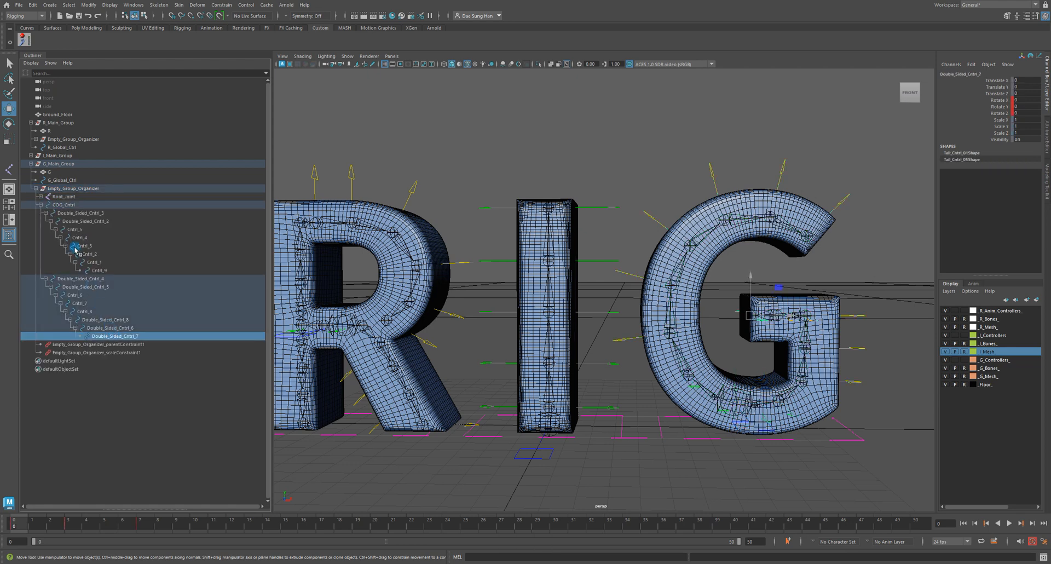
{"action": "left_click", "coordinate": [65, 205], "text": "shift"}
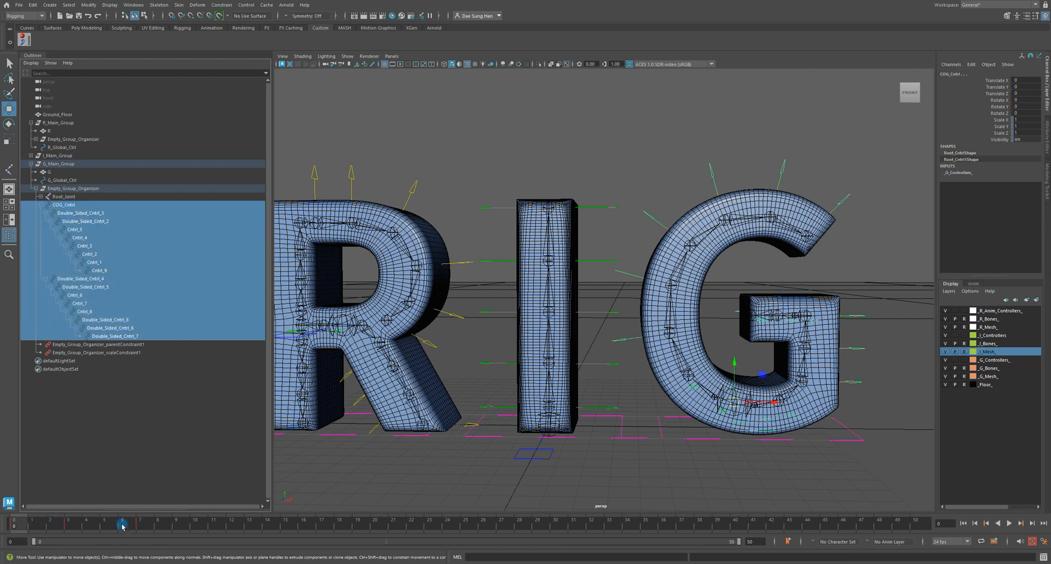
{"action": "left_click", "coordinate": [180, 526], "text": "shift"}
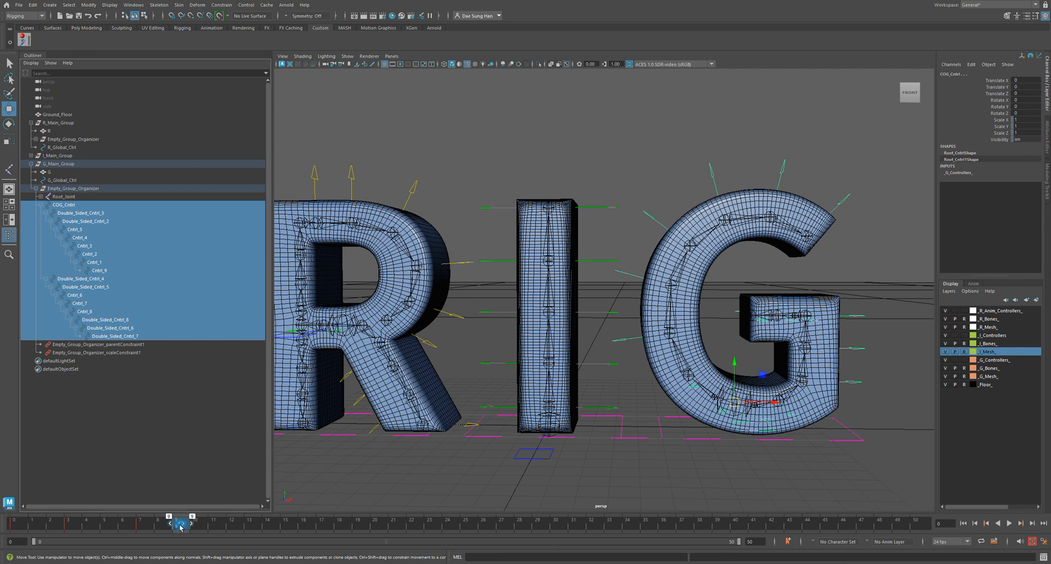
{"action": "left_click_drag", "start_coordinate": [181, 527], "coordinate": [10, 525]}
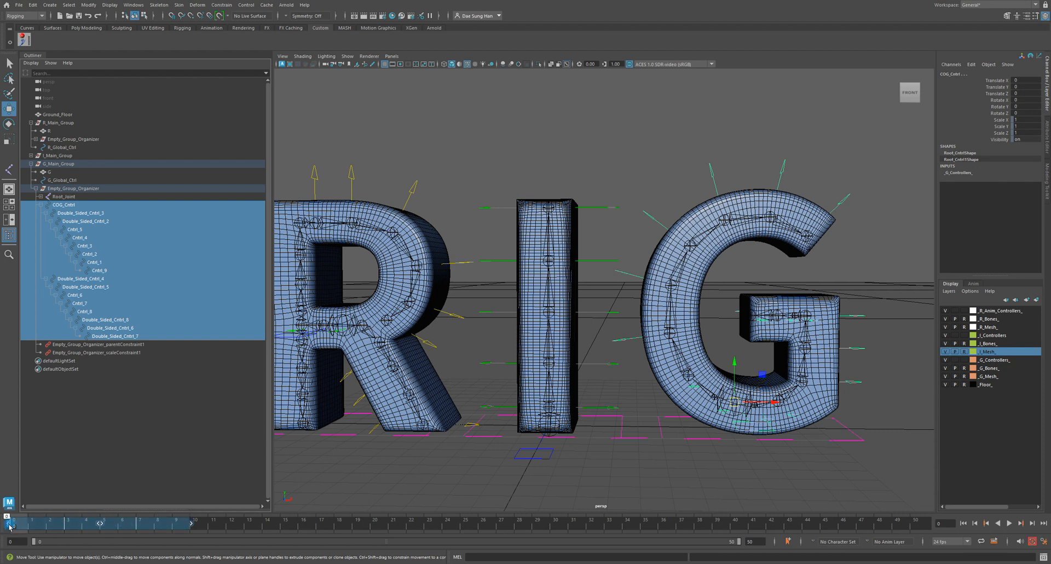
{"action": "right_click", "coordinate": [122, 521]}
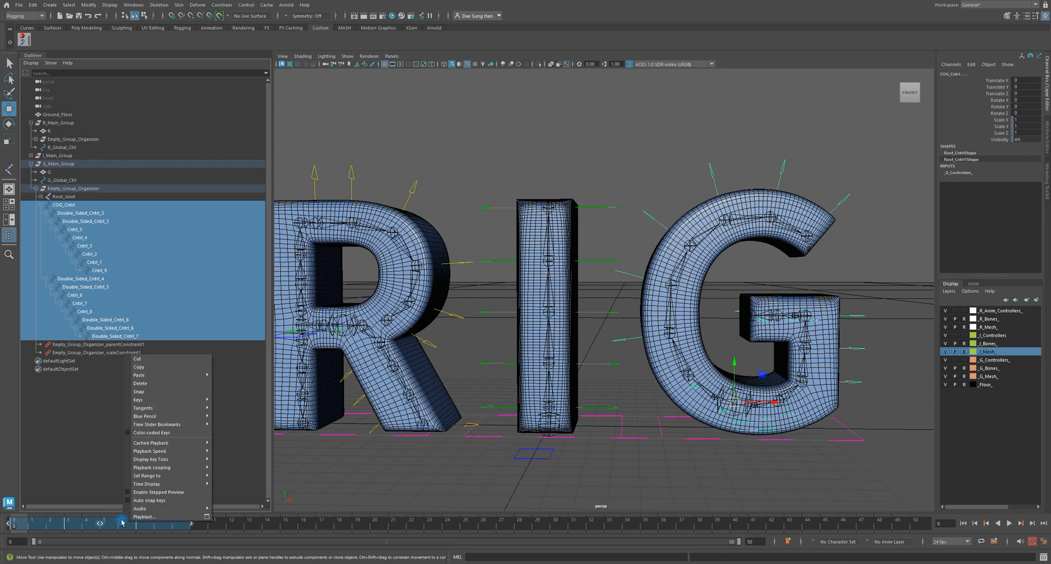
{"action": "left_click", "coordinate": [141, 387]}
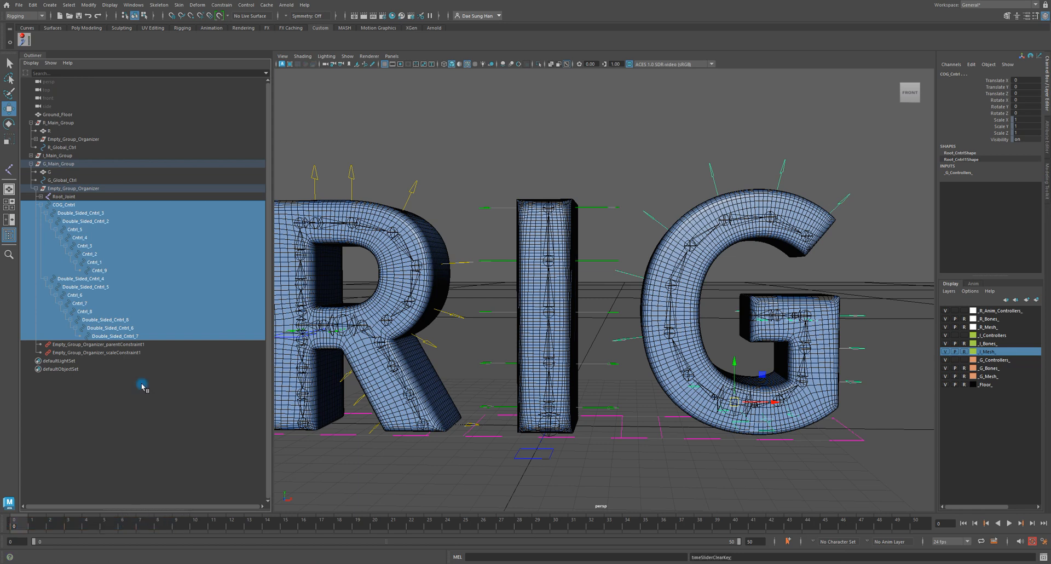
Collapse G_Main_Group and expand the full COG_Cntrl hierarchy inside the R's Empty_Group_Organizer.
{"action": "left_click", "coordinate": [31, 164]}
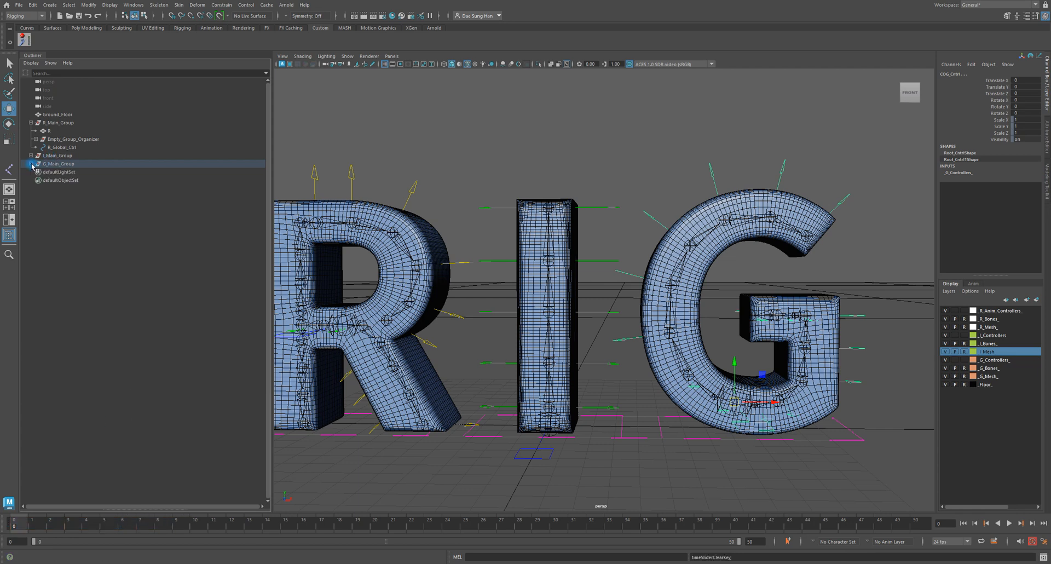
{"action": "left_click", "coordinate": [69, 140]}
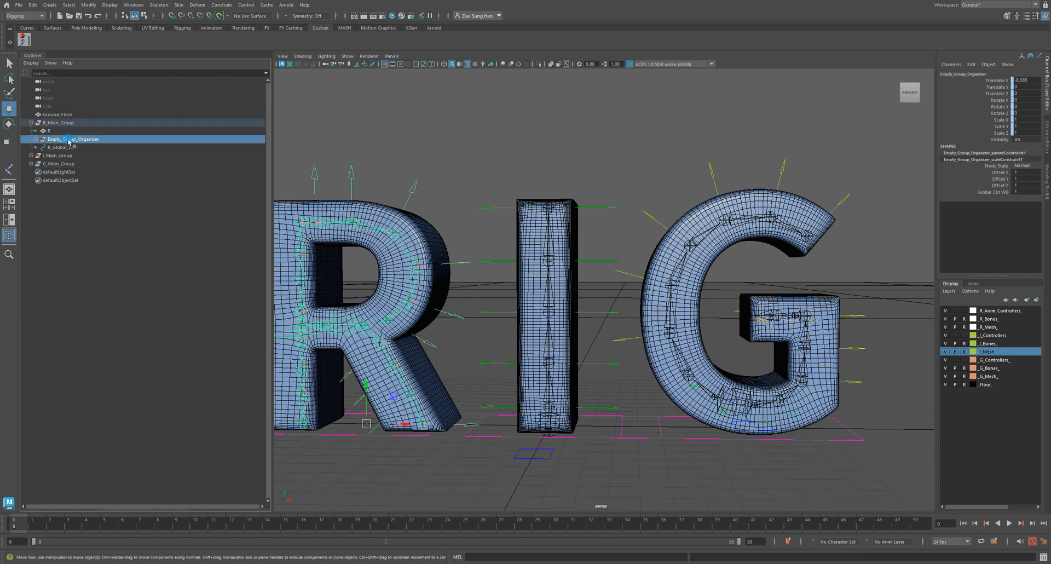
{"action": "left_click", "coordinate": [40, 140]}
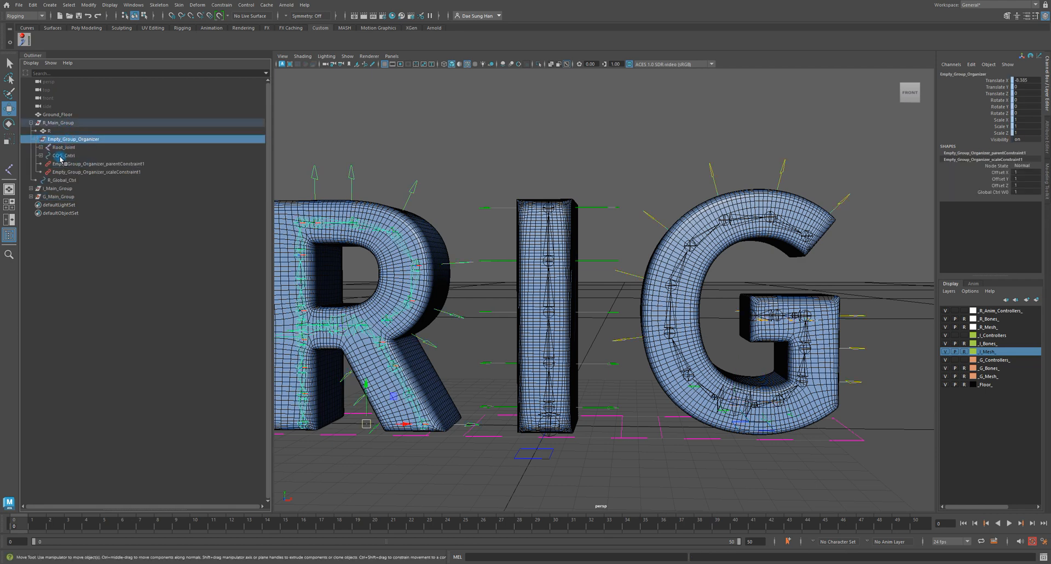
{"action": "left_click", "coordinate": [57, 156]}
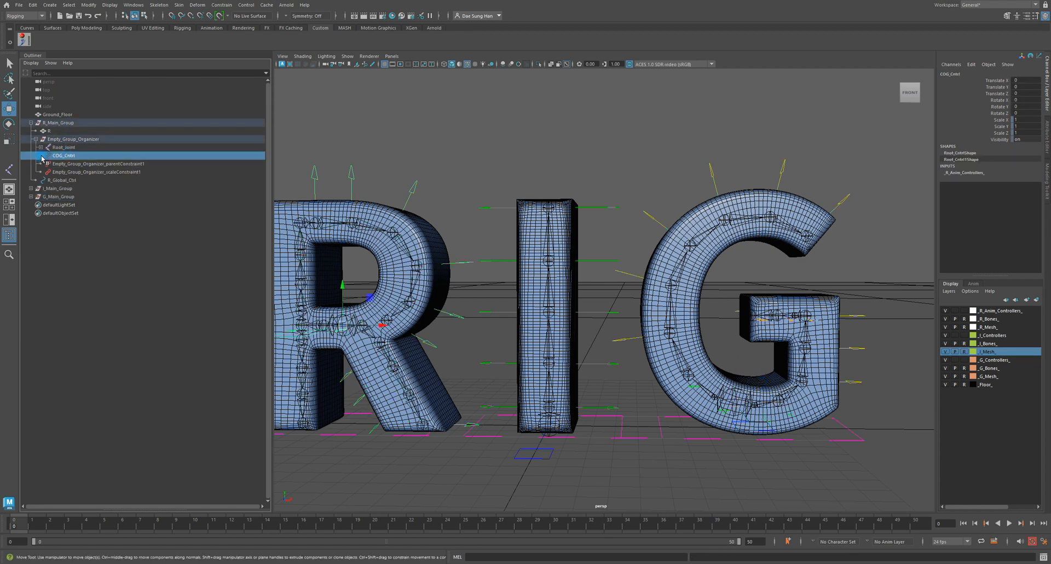
{"action": "left_click", "coordinate": [42, 156], "text": "shift"}
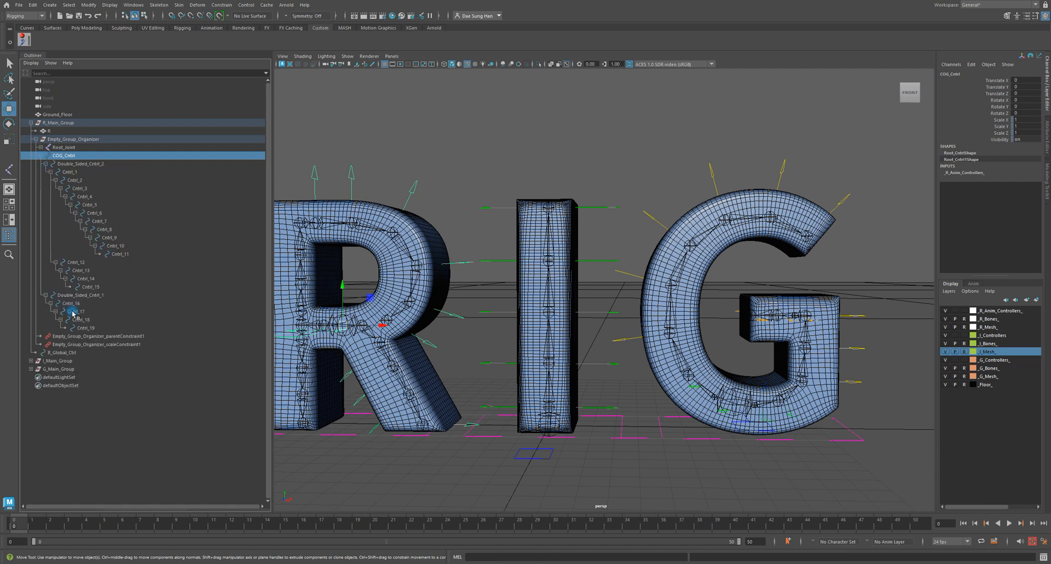
Select the R's controllers from COG_Cntrl through Cntrl_19 and delete their keys at frame 0.
{"action": "left_click", "coordinate": [86, 329]}
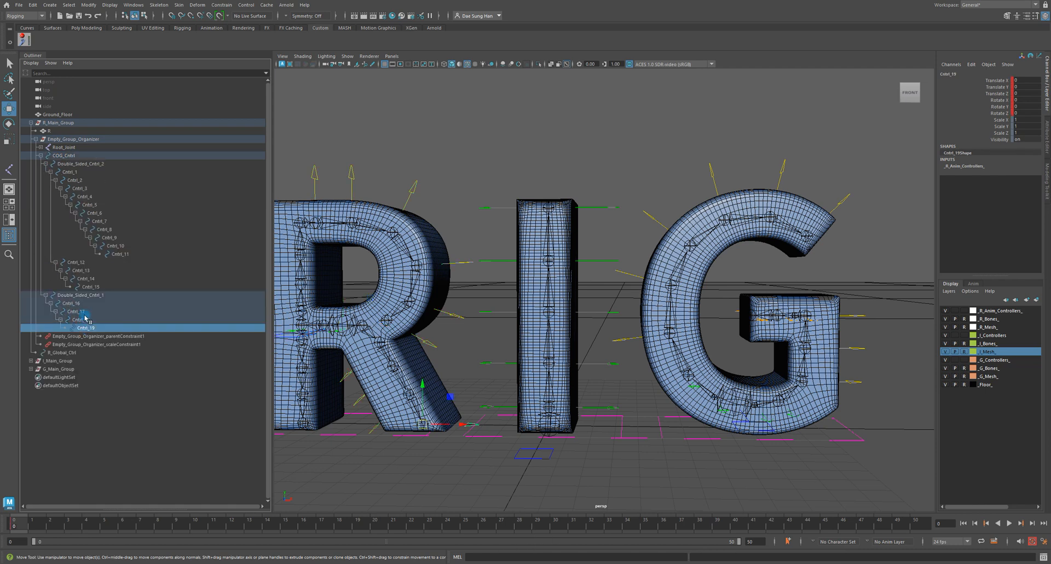
{"action": "left_click", "coordinate": [70, 157], "text": "shift"}
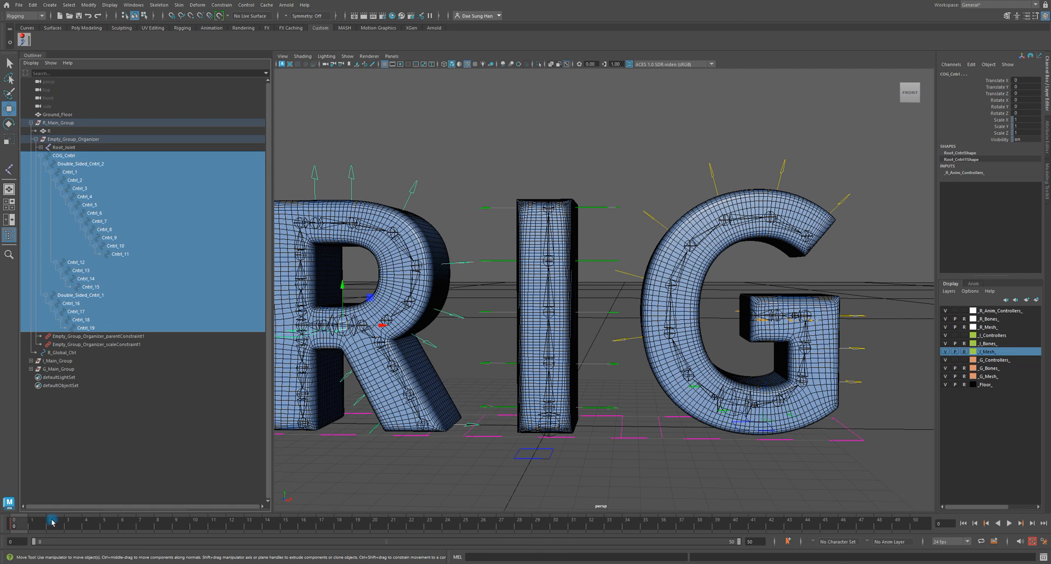
{"action": "right_click", "coordinate": [16, 525]}
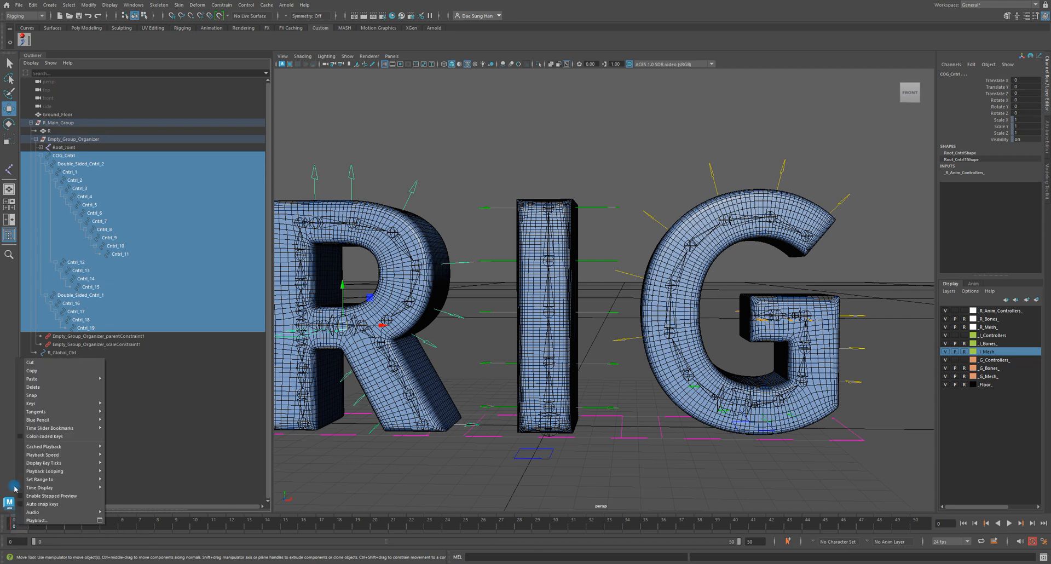
{"action": "left_click", "coordinate": [36, 385]}
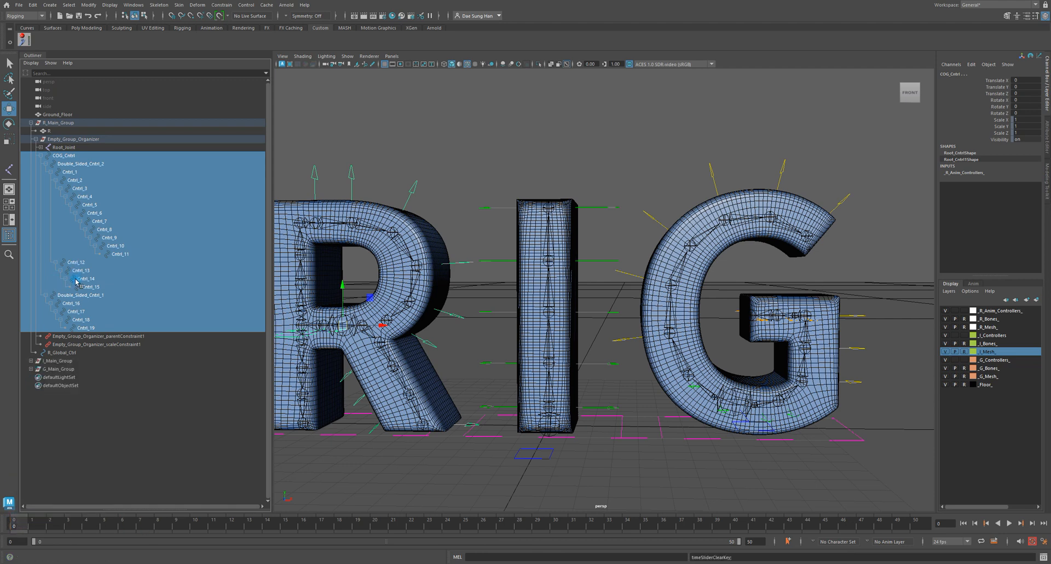
Select R_Global_Ctrl, play the timeline and scrub to frame 15 to check the letters for leftover animation.
{"action": "left_click", "coordinate": [74, 352]}
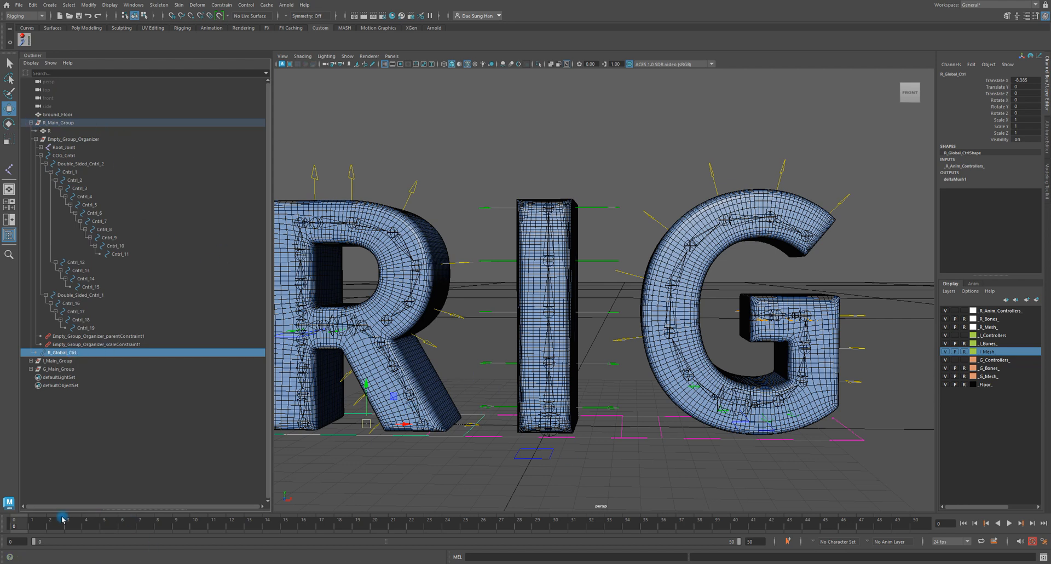
{"action": "key", "text": "alt+v"}
{"action": "left_click_drag", "start_coordinate": [281, 545], "coordinate": [283, 544]}
{"action": "right_click_drag", "start_coordinate": [619, 328], "coordinate": [493, 318], "text": "alt"}
{"action": "left_click_drag", "start_coordinate": [635, 308], "coordinate": [638, 316], "text": "alt"}
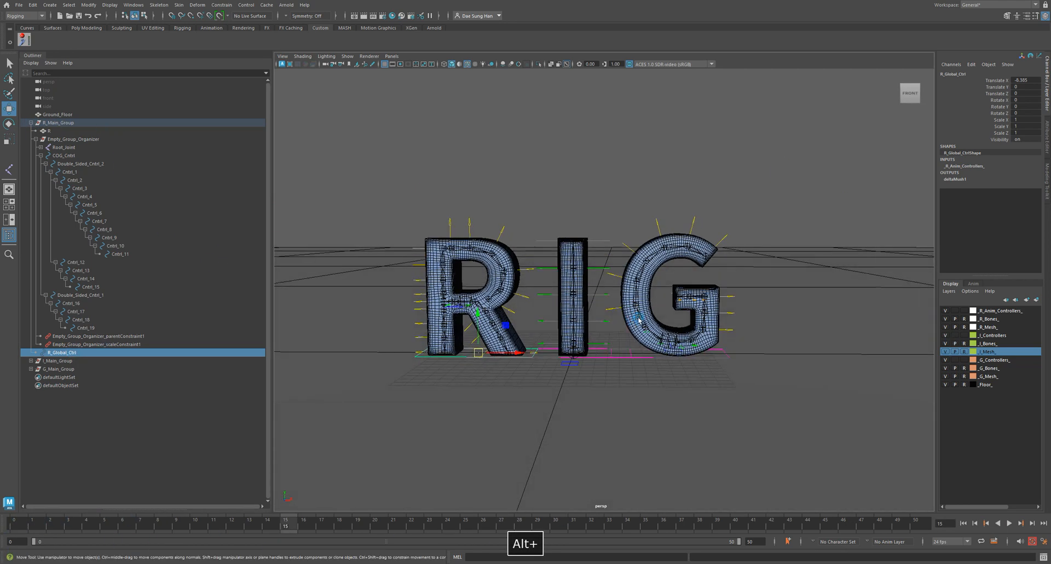
{"action": "middle_click_drag", "start_coordinate": [638, 317], "coordinate": [479, 367], "text": "alt"}
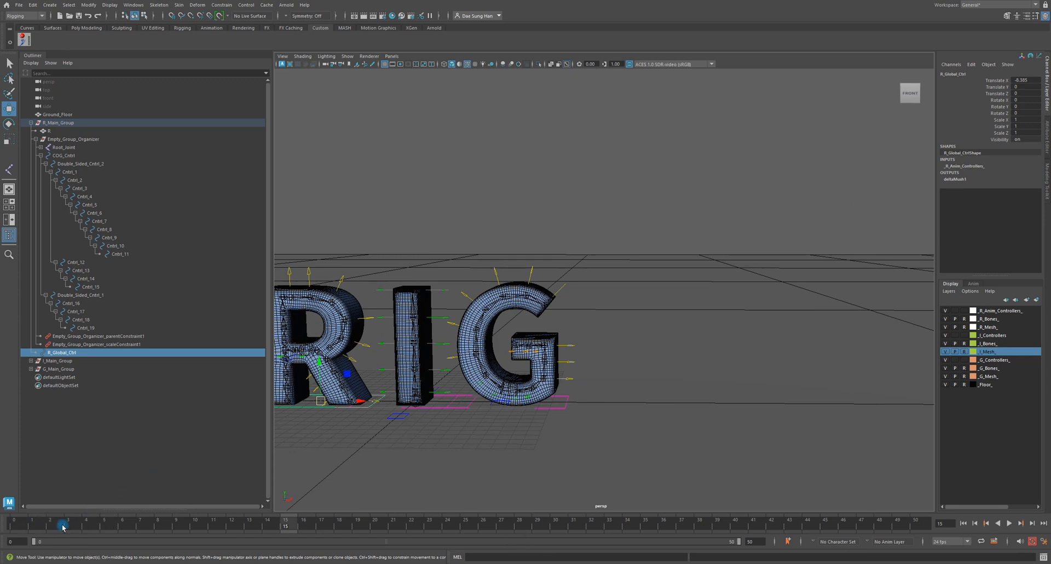
{"action": "middle_click_drag", "start_coordinate": [546, 332], "coordinate": [572, 331], "text": "alt"}
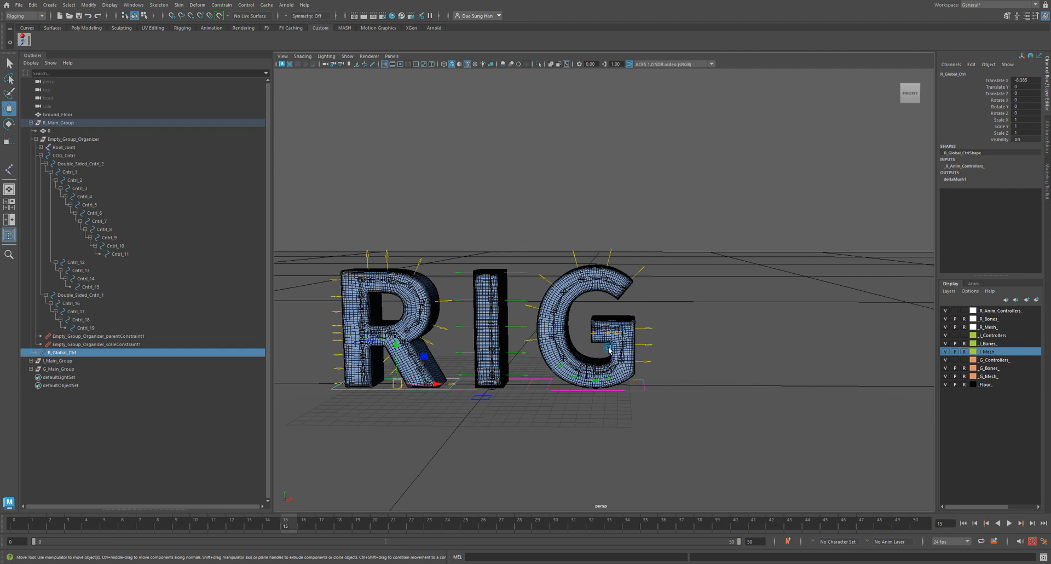
{"action": "middle_click_drag", "start_coordinate": [683, 310], "coordinate": [594, 305], "text": "alt"}
Spot-check individual controllers around the R, I and G one after another, and clear the selection.
{"action": "left_click_drag", "start_coordinate": [423, 252], "coordinate": [485, 272]}
{"action": "left_click_drag", "start_coordinate": [467, 240], "coordinate": [500, 298]}
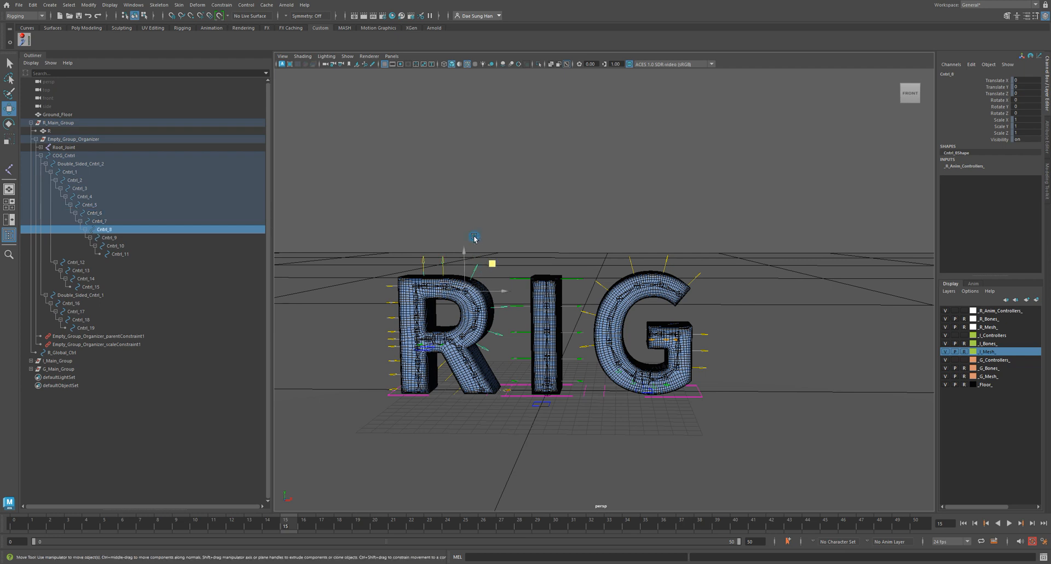
{"action": "left_click_drag", "start_coordinate": [570, 349], "coordinate": [571, 350]}
{"action": "left_click_drag", "start_coordinate": [576, 272], "coordinate": [573, 307]}
{"action": "left_click_drag", "start_coordinate": [673, 259], "coordinate": [705, 295]}
{"action": "left_click_drag", "start_coordinate": [702, 349], "coordinate": [703, 356]}
{"action": "left_click", "coordinate": [668, 388]}
{"action": "left_click", "coordinate": [652, 389]}
{"action": "left_click", "coordinate": [642, 387]}
{"action": "left_click", "coordinate": [633, 382]}
{"action": "left_click", "coordinate": [587, 346]}
{"action": "left_click", "coordinate": [588, 316]}
{"action": "left_click", "coordinate": [588, 312]}
{"action": "left_click", "coordinate": [598, 283]}
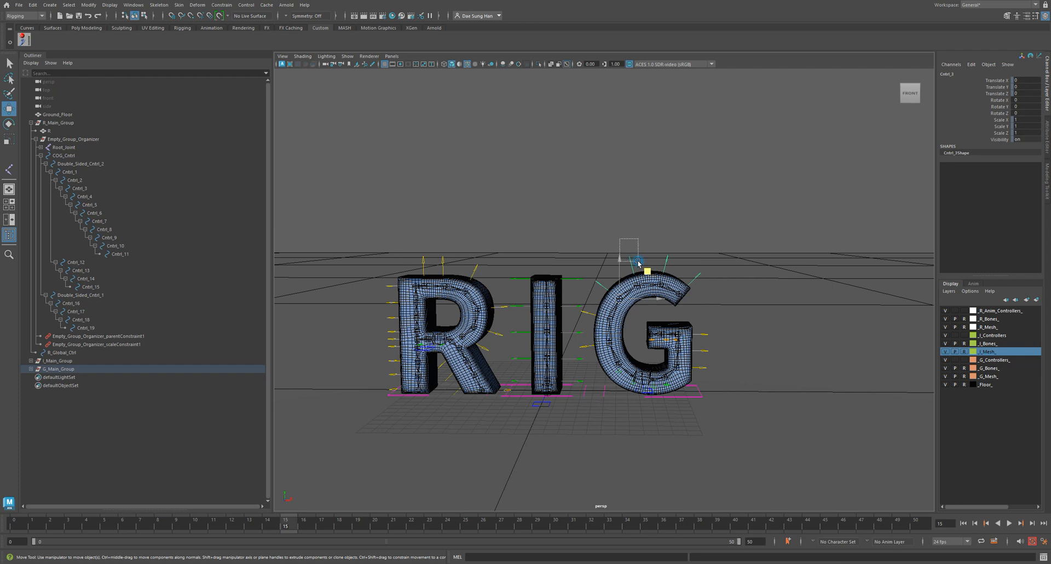
{"action": "left_click_drag", "start_coordinate": [638, 260], "coordinate": [639, 263]}
{"action": "key", "text": "w"}
{"action": "left_click", "coordinate": [568, 457]}
Select the global controllers of R, I and G and move them together up and away from the grid's centre.
{"action": "left_click_drag", "start_coordinate": [430, 415], "coordinate": [436, 437], "text": "alt"}
{"action": "key", "text": "w"}
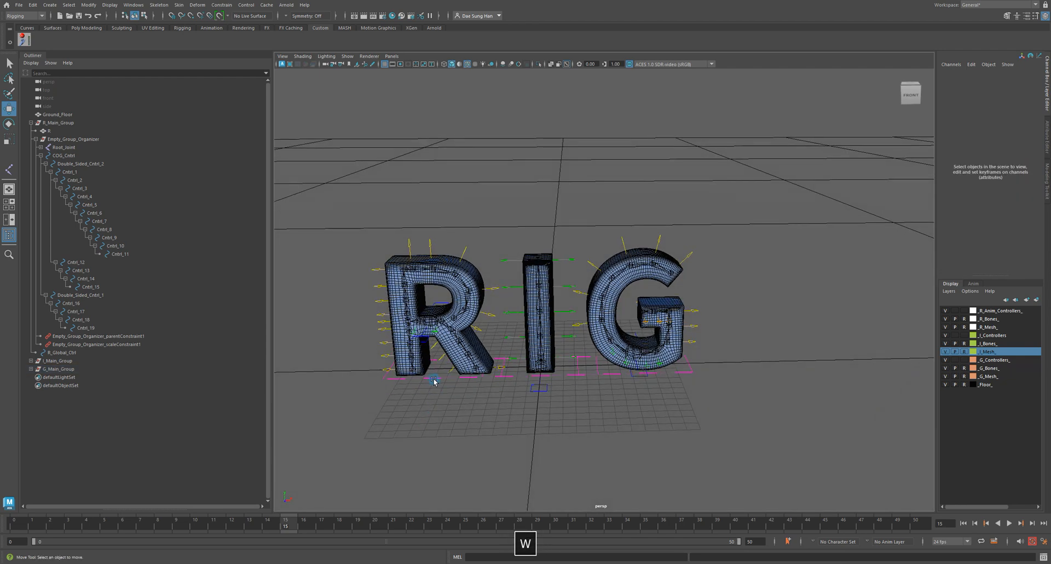
{"action": "left_click", "coordinate": [430, 381]}
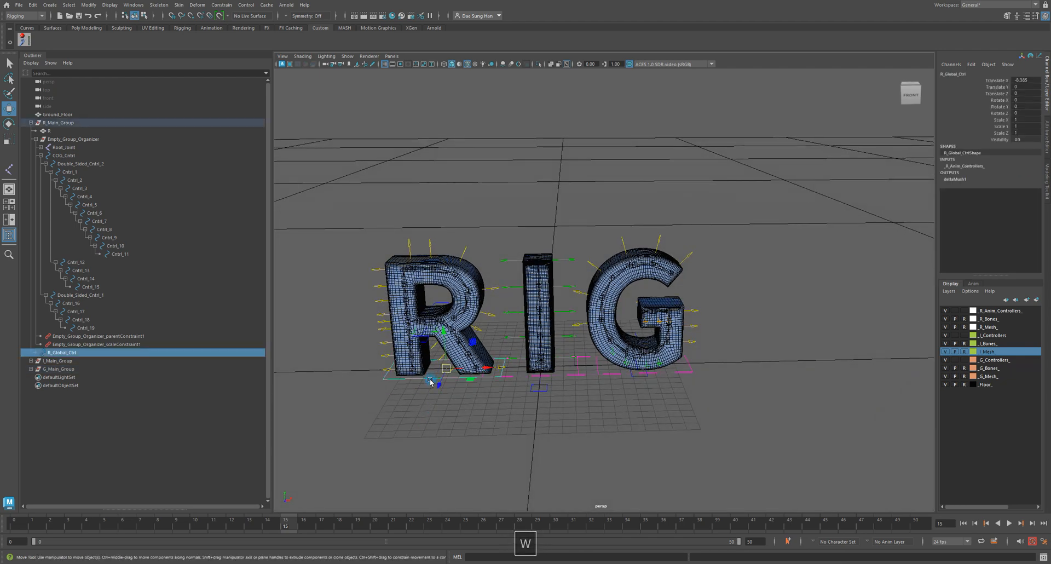
{"action": "left_click", "coordinate": [553, 378], "text": "shift"}
{"action": "left_click", "coordinate": [615, 374], "text": "shift"}
{"action": "right_click_drag", "start_coordinate": [749, 385], "coordinate": [629, 332], "text": "alt"}
{"action": "middle_click_drag", "start_coordinate": [629, 333], "coordinate": [629, 361], "text": "alt"}
{"action": "key", "text": "w"}
{"action": "left_click_drag", "start_coordinate": [619, 362], "coordinate": [356, 130]}
Try to rotate the three selected global controllers together, and undo the rotation.
{"action": "middle_click_drag", "start_coordinate": [481, 225], "coordinate": [563, 308], "text": "alt"}
{"action": "right_click_drag", "start_coordinate": [563, 307], "coordinate": [471, 277], "text": "alt"}
{"action": "left_click_drag", "start_coordinate": [470, 276], "coordinate": [593, 331], "text": "alt"}
{"action": "key", "text": "e"}
{"action": "mouse_move", "coordinate": [570, 295]}
{"action": "left_mouse_down"}
{"action": "mouse_move", "coordinate": [529, 283]}
{"action": "mouse_move", "coordinate": [556, 286]}
{"action": "left_mouse_up"}
{"action": "key", "text": "z"}
{"action": "right_click_drag", "start_coordinate": [574, 281], "coordinate": [711, 249], "text": "alt"}
{"action": "left_click_drag", "start_coordinate": [711, 249], "coordinate": [686, 326], "text": "alt"}
{"action": "middle_click_drag", "start_coordinate": [532, 259], "coordinate": [670, 249], "text": "alt"}
{"action": "left_click_drag", "start_coordinate": [670, 249], "coordinate": [753, 248], "text": "alt"}
{"action": "key", "text": "z"}
Switch the Rotate tool's axis orientation to Object, try rotating the three global controllers, and undo the rotation.
{"action": "key", "text": "w"}
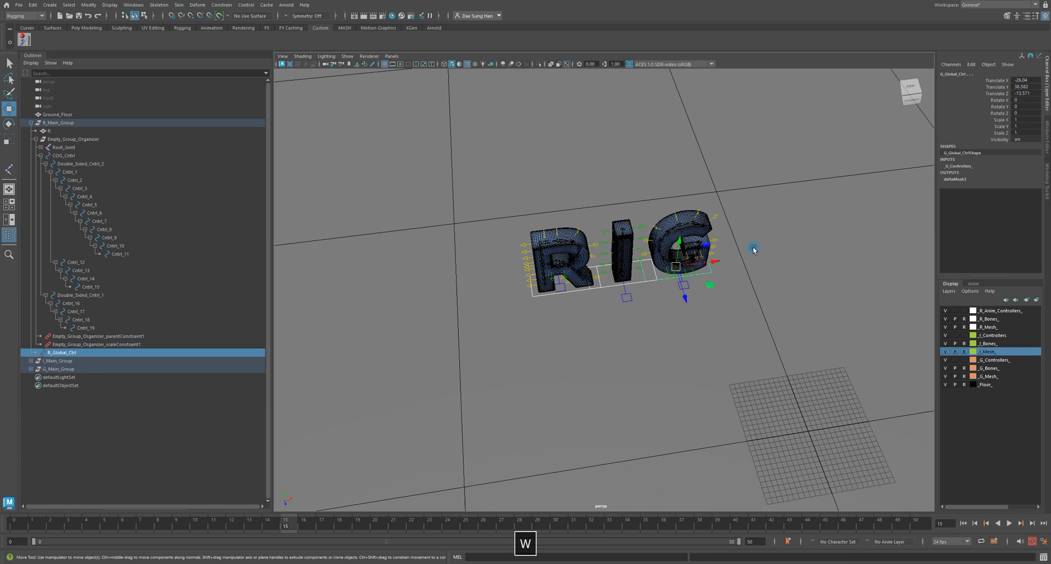
{"action": "middle_click_drag", "start_coordinate": [753, 248], "coordinate": [678, 227], "text": "alt"}
{"action": "right_click", "coordinate": [681, 212], "text": "ctrl+shift"}
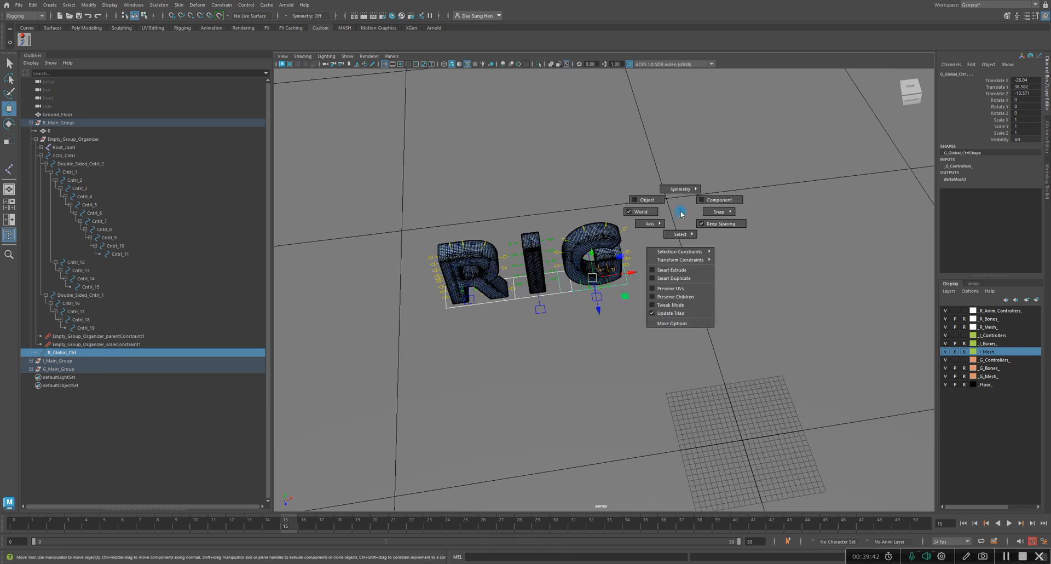
{"action": "key", "text": "e"}
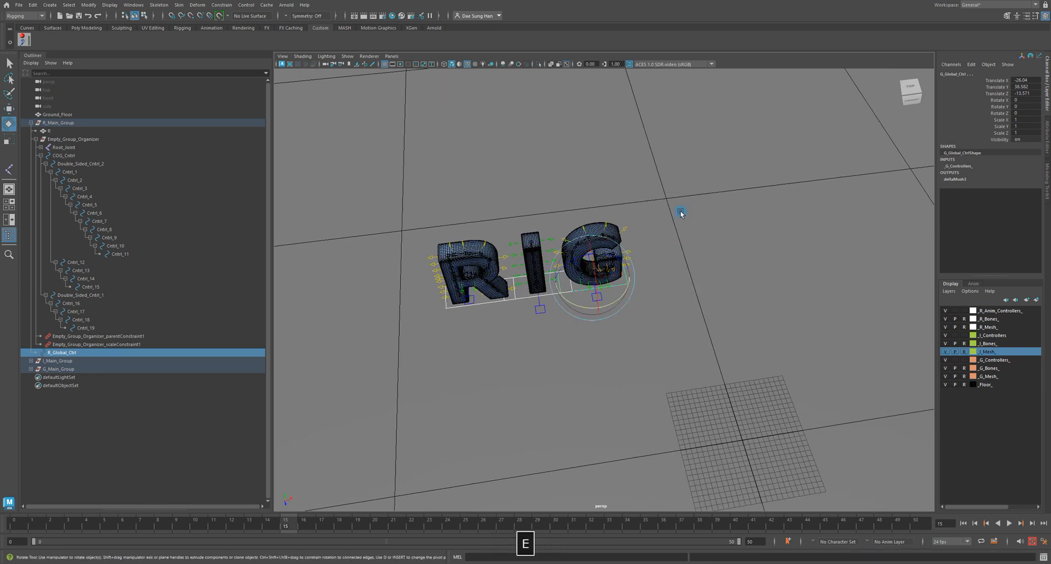
{"action": "right_click", "coordinate": [681, 213], "text": "ctrl+shift"}
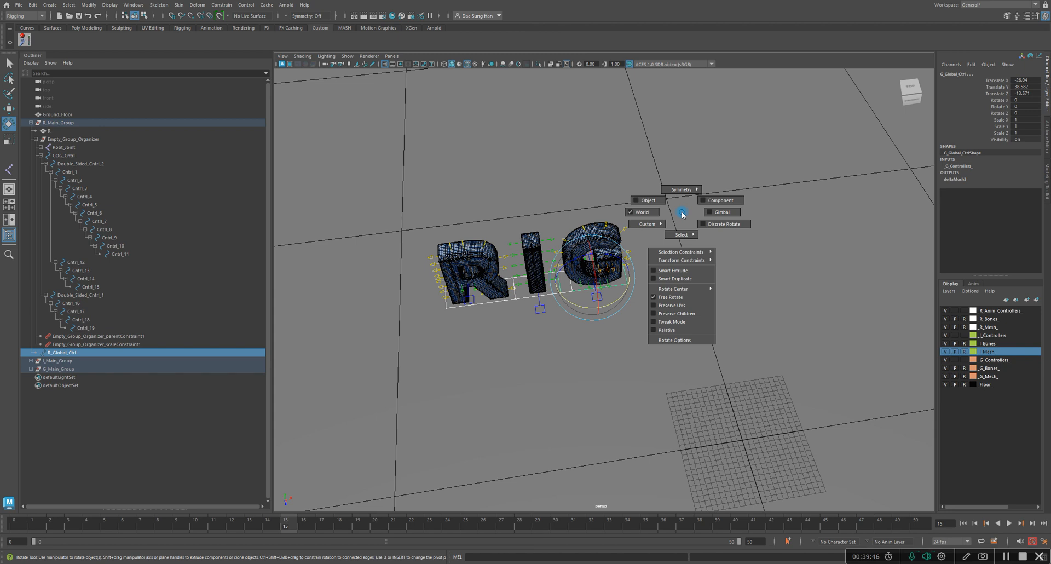
{"action": "right_click_drag", "start_coordinate": [682, 219], "coordinate": [606, 195], "text": "ctrl+shift"}
{"action": "left_click_drag", "start_coordinate": [613, 300], "coordinate": [606, 300]}
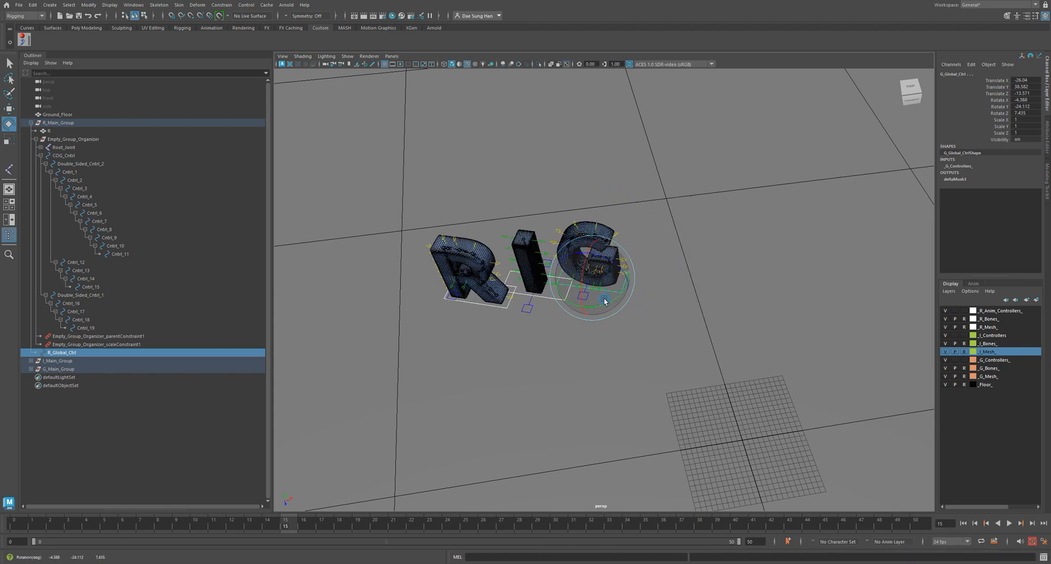
{"action": "key", "text": "ctrl+z"}
Return the Rotate tool's axis orientation to World, try rotating the three global controllers, and undo the rotation.
{"action": "right_click_drag", "start_coordinate": [719, 232], "coordinate": [661, 232], "text": "ctrl+shift"}
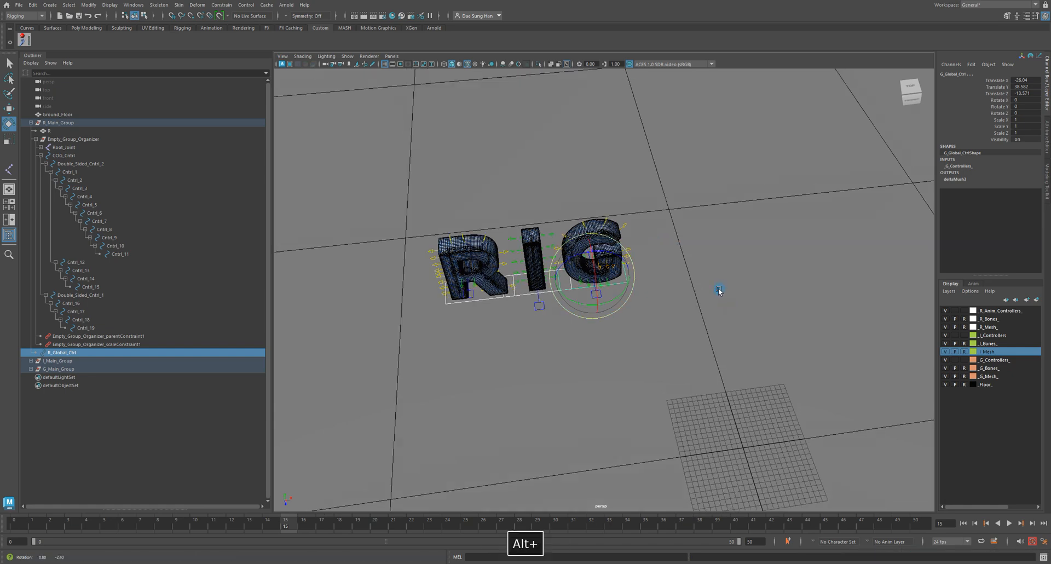
{"action": "left_click_drag", "start_coordinate": [725, 300], "coordinate": [700, 260], "text": "alt"}
{"action": "middle_click_drag", "start_coordinate": [645, 274], "coordinate": [623, 284], "text": "alt"}
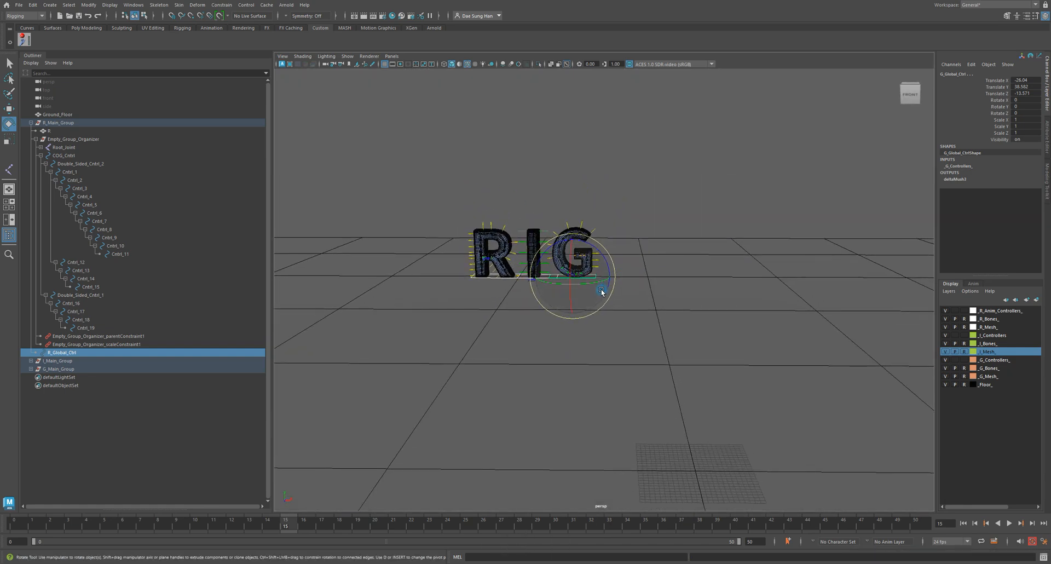
{"action": "left_click_drag", "start_coordinate": [595, 281], "coordinate": [571, 278]}
{"action": "key", "text": "ctrl+z"}
Try rotating the three global controllers about -30° around the Y axis, and undo the rotations.
{"action": "mouse_move", "coordinate": [657, 300]}
{"action": "left_mouse_down", "text": "alt"}
{"action": "mouse_move", "coordinate": [666, 352]}
{"action": "mouse_move", "coordinate": [663, 339]}
{"action": "mouse_move", "coordinate": [777, 307]}
{"action": "mouse_move", "coordinate": [658, 309]}
{"action": "left_mouse_up", "text": "alt"}
{"action": "middle_click_drag", "start_coordinate": [609, 302], "coordinate": [599, 260], "text": "alt"}
{"action": "left_click_drag", "start_coordinate": [542, 297], "coordinate": [555, 318], "text": "alt"}
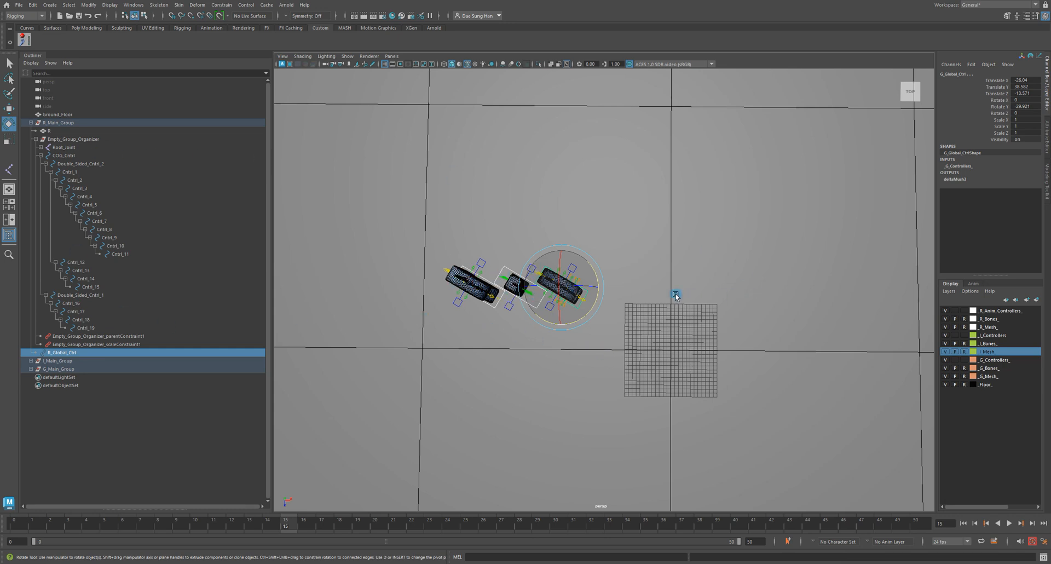
{"action": "left_click_drag", "start_coordinate": [676, 297], "coordinate": [659, 270], "text": "alt"}
{"action": "key", "text": "z"}
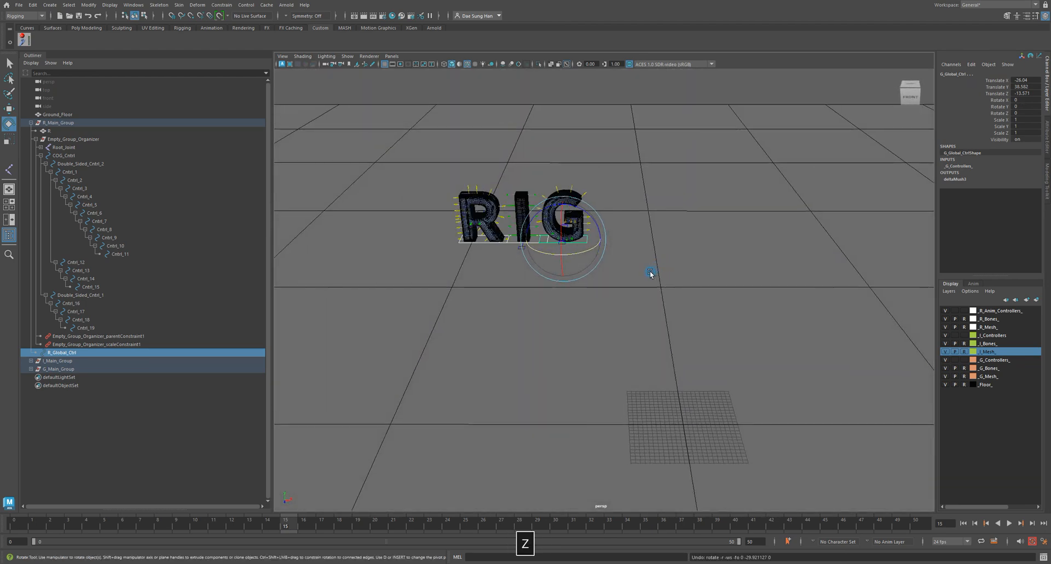
{"action": "left_click_drag", "start_coordinate": [591, 251], "coordinate": [597, 256]}
{"action": "key", "text": "z"}
Clear the selection, select only G_Global_Ctrl and switch to the Select tool.
{"action": "left_click", "coordinate": [625, 314]}
{"action": "left_click_drag", "start_coordinate": [625, 316], "coordinate": [713, 317], "text": "alt"}
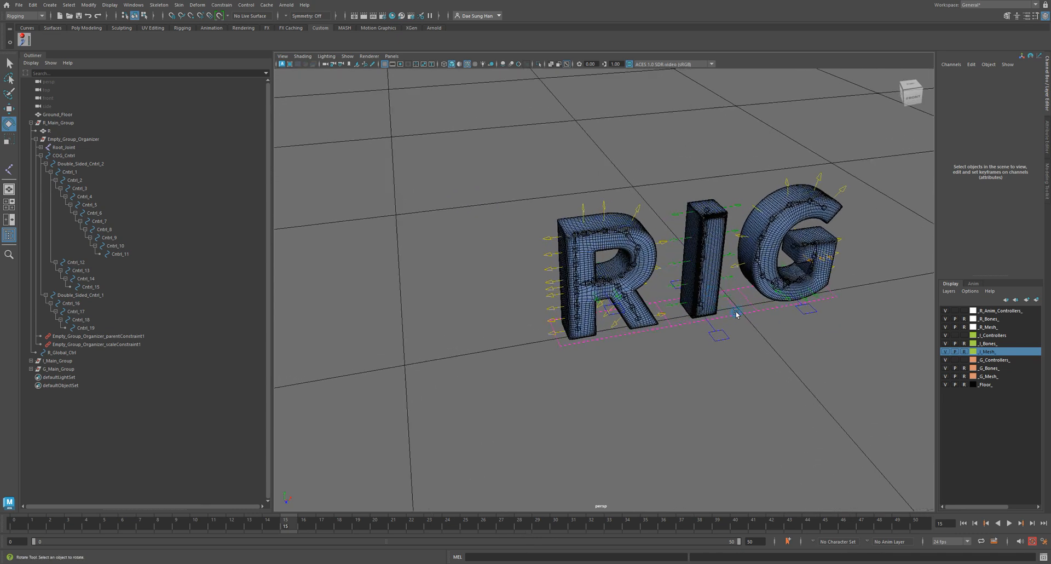
{"action": "left_click_drag", "start_coordinate": [724, 368], "coordinate": [700, 365], "text": "alt"}
{"action": "right_click_drag", "start_coordinate": [856, 357], "coordinate": [608, 284], "text": "alt"}
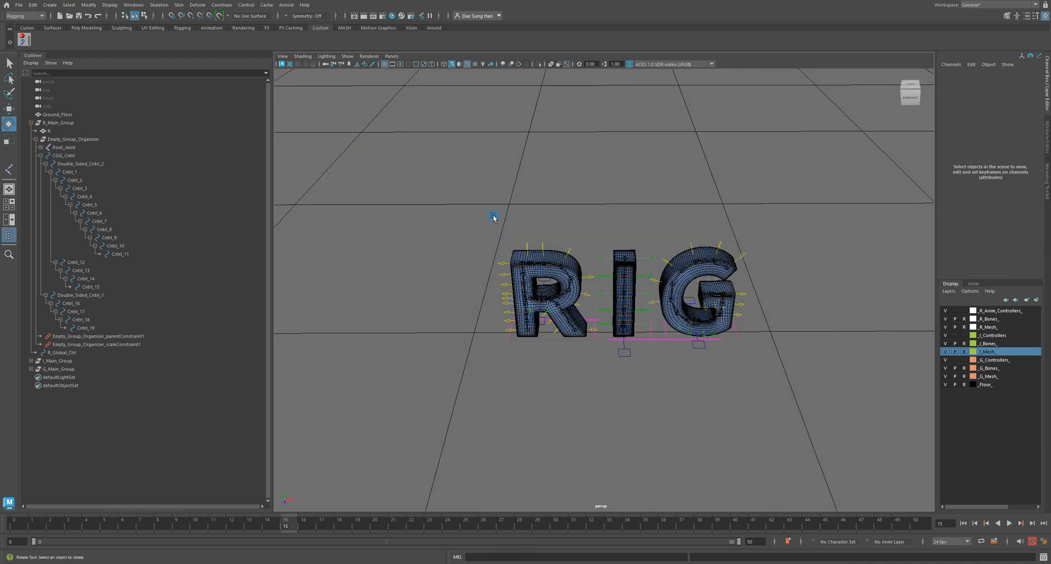
{"action": "left_click", "coordinate": [725, 345]}
{"action": "key", "text": "q"}
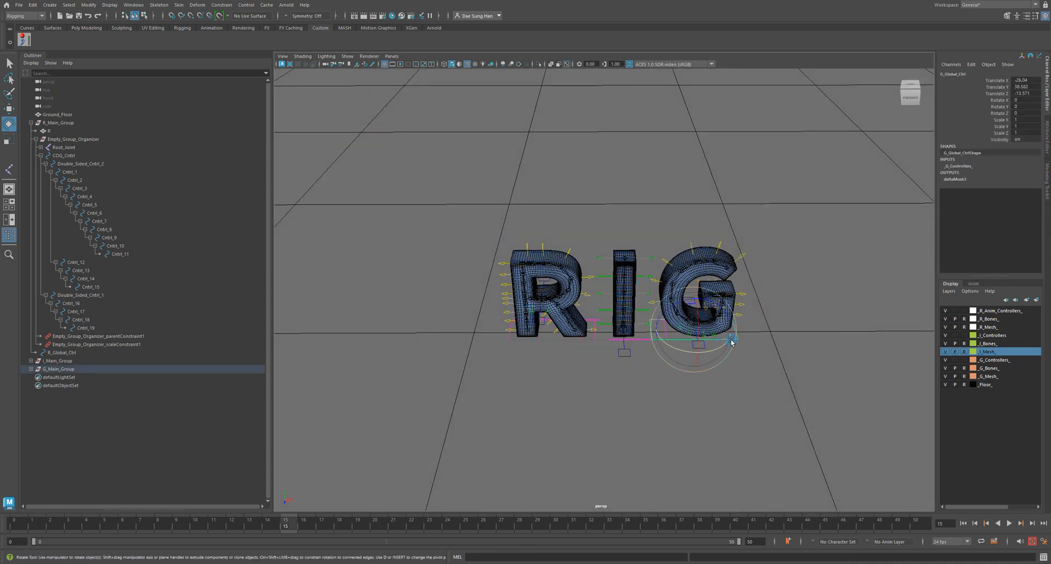
Try rotating the three global controllers together about -25° around the Y axis, and undo the rotation.
{"action": "left_click", "coordinate": [640, 341], "text": "shift"}
{"action": "left_click", "coordinate": [544, 345], "text": "shift"}
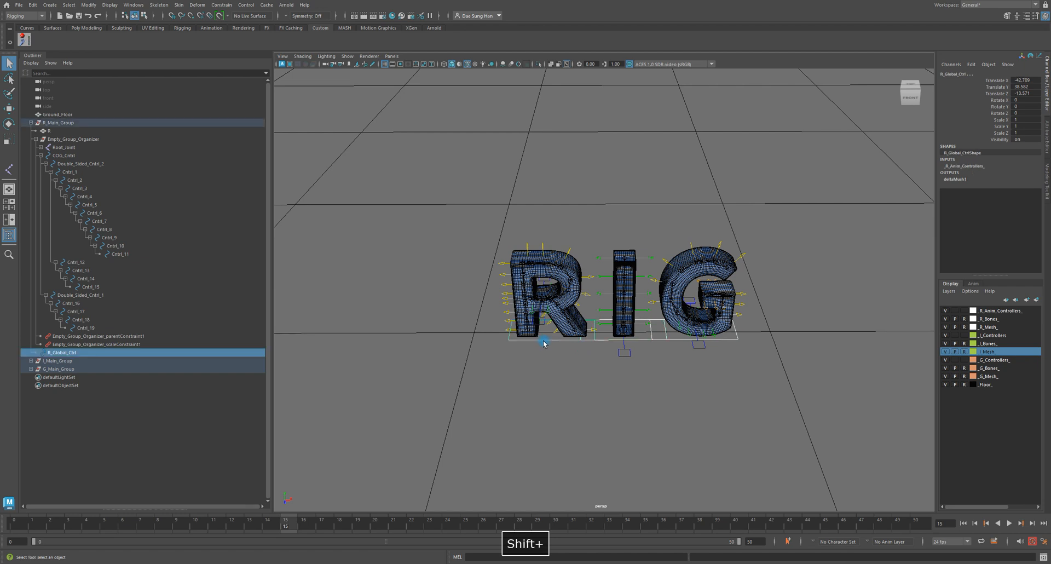
{"action": "key", "text": "e"}
{"action": "left_click_drag", "start_coordinate": [553, 352], "coordinate": [556, 346]}
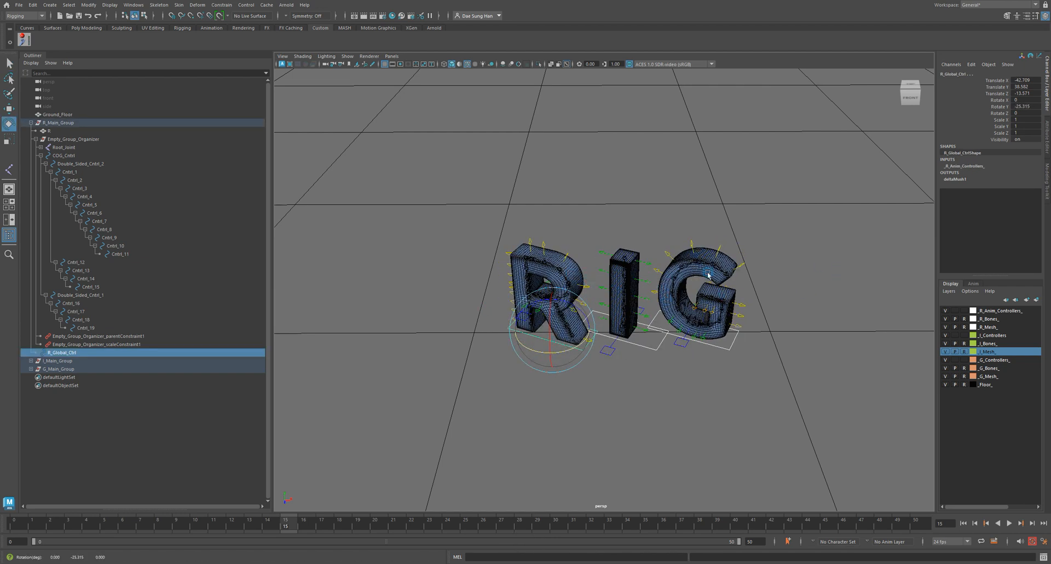
{"action": "key", "text": "z"}
{"action": "key", "text": "z"}
{"action": "key", "text": "z"}
{"action": "key", "text": "z"}
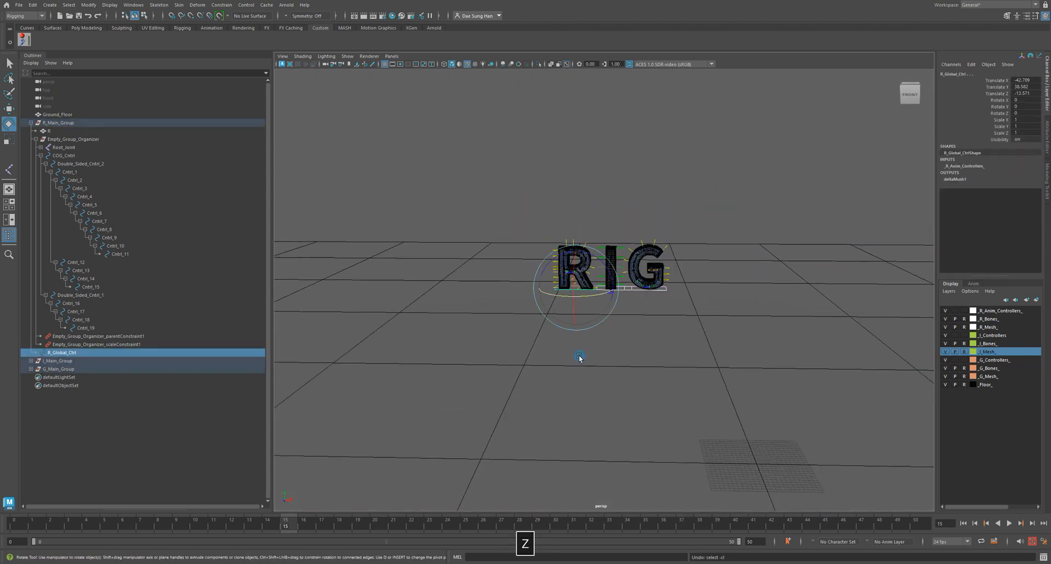
{"action": "key", "text": "z"}
{"action": "key", "text": "z"}
{"action": "key", "text": "z"}
Clear the object selection and the _I_Mesh_ layer highlight with the Move tool active, keeping the three letters framed from the front.
{"action": "middle_click_drag", "start_coordinate": [659, 345], "coordinate": [539, 219], "text": "alt"}
{"action": "right_click_drag", "start_coordinate": [553, 224], "coordinate": [847, 431], "text": "alt"}
{"action": "right_click_drag", "start_coordinate": [843, 312], "coordinate": [749, 258], "text": "alt"}
{"action": "middle_click_drag", "start_coordinate": [846, 370], "coordinate": [800, 362], "text": "alt"}
{"action": "left_click", "coordinate": [728, 413]}
{"action": "mouse_move", "coordinate": [728, 413]}
{"action": "left_mouse_down", "text": "alt"}
{"action": "mouse_move", "coordinate": [733, 405]}
{"action": "mouse_move", "coordinate": [717, 413]}
{"action": "left_mouse_up", "text": "alt"}
{"action": "key", "text": "w"}
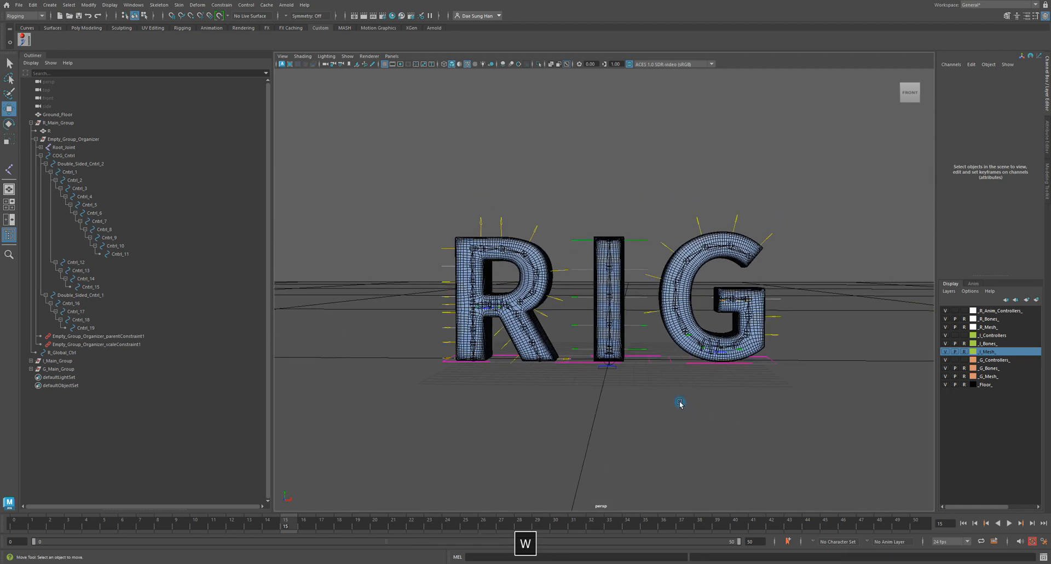
{"action": "left_click", "coordinate": [998, 352], "text": "ctrl"}
{"action": "left_click_drag", "start_coordinate": [732, 402], "coordinate": [705, 405], "text": "alt"}
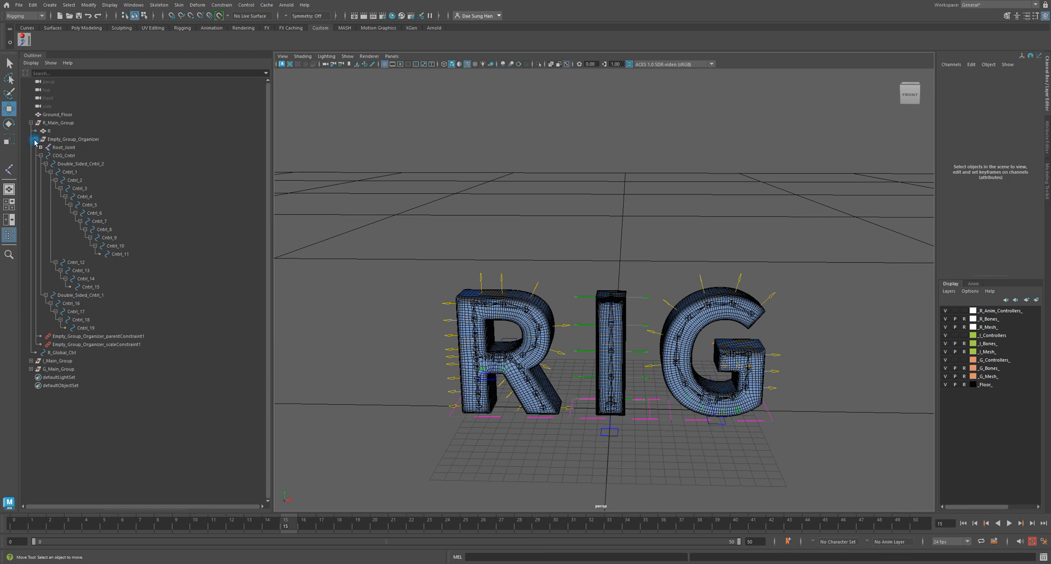
Fully collapse the R_Main_Group, I_Main_Group and G_Main_Group hierarchies in the Outliner, including all nested levels.
{"action": "left_click", "coordinate": [31, 122], "text": "shift"}
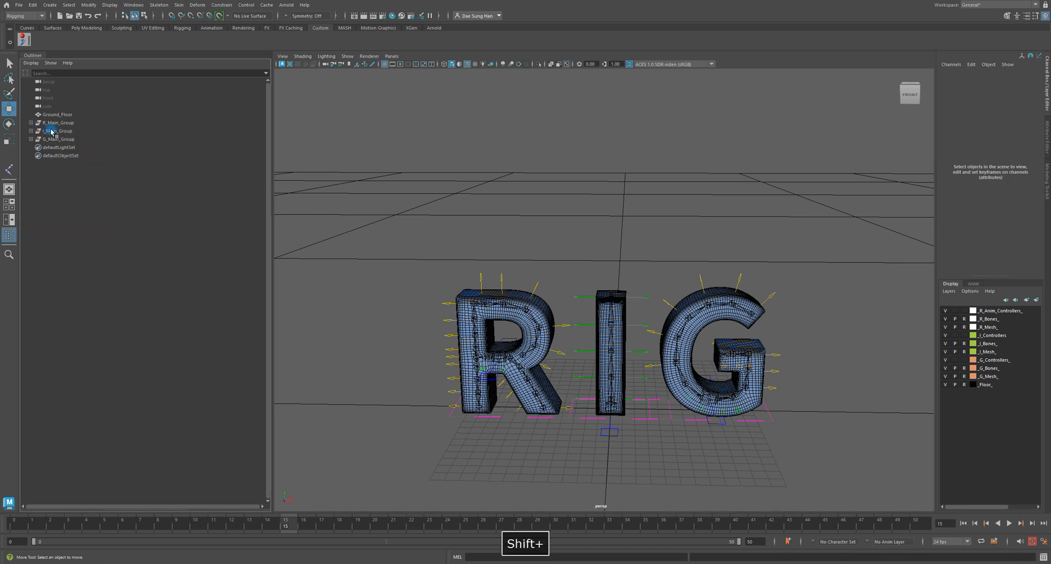
{"action": "left_click", "coordinate": [31, 130], "text": "shift"}
{"action": "left_click", "coordinate": [32, 130], "text": "shift"}
{"action": "left_click", "coordinate": [53, 139]}
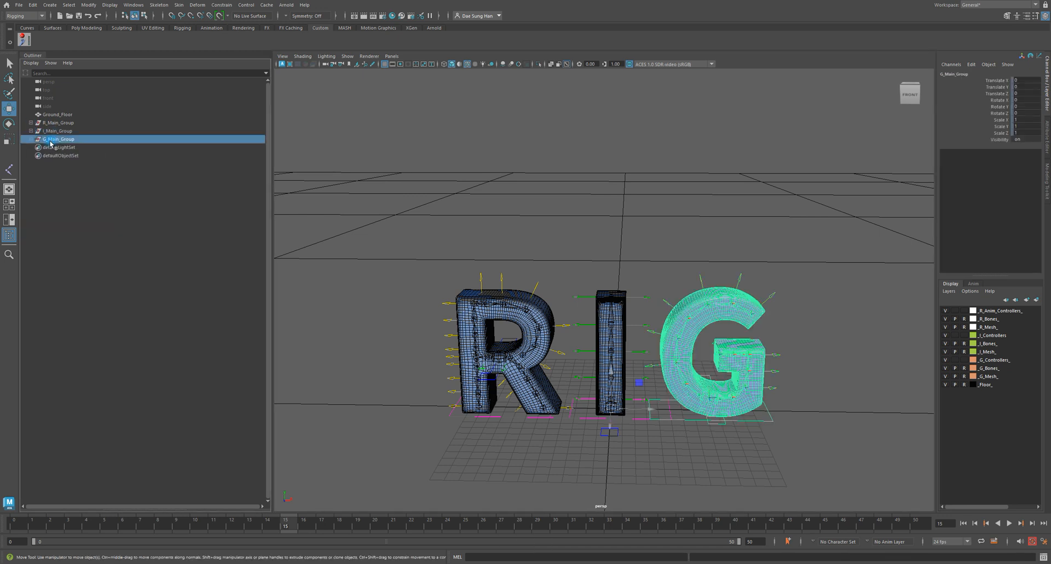
{"action": "left_click", "coordinate": [31, 139], "text": "shift"}
{"action": "left_click", "coordinate": [31, 139], "text": "shift"}
Expand the three main groups by one level to check their contents, collapse them again and clear the selection.
{"action": "left_click", "coordinate": [32, 139]}
{"action": "left_click", "coordinate": [32, 131]}
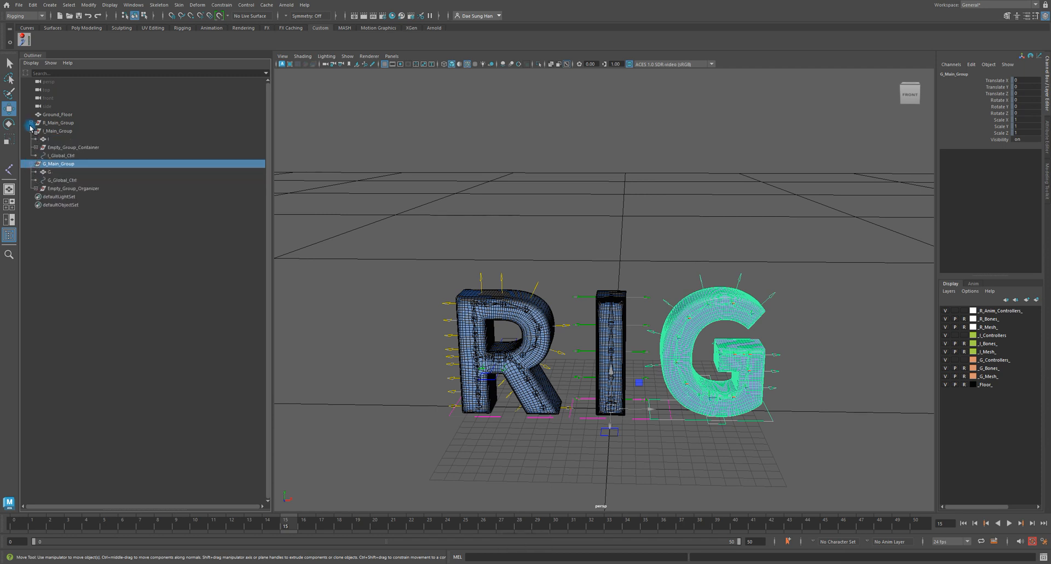
{"action": "left_click", "coordinate": [31, 123]}
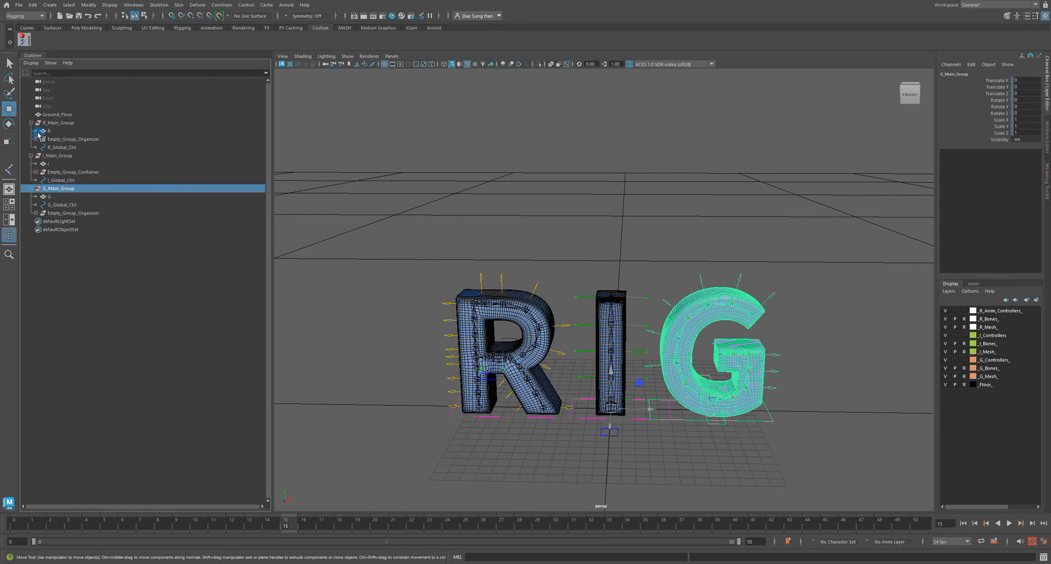
{"action": "left_click", "coordinate": [31, 122]}
{"action": "left_click", "coordinate": [31, 131]}
{"action": "left_click", "coordinate": [31, 139]}
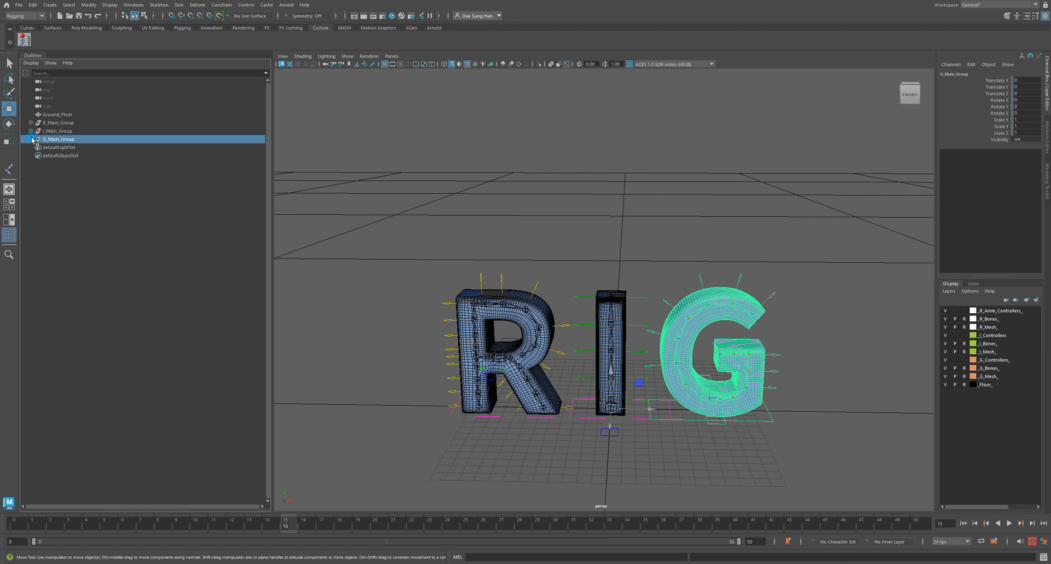
{"action": "left_click", "coordinate": [336, 296]}
{"action": "right_click_drag", "start_coordinate": [744, 368], "coordinate": [680, 350], "text": "alt"}
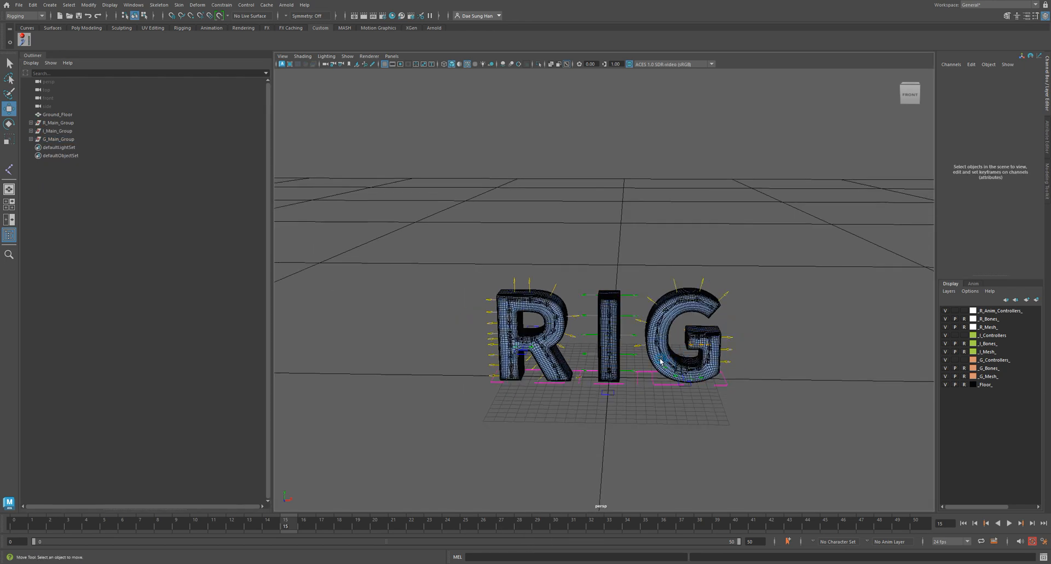